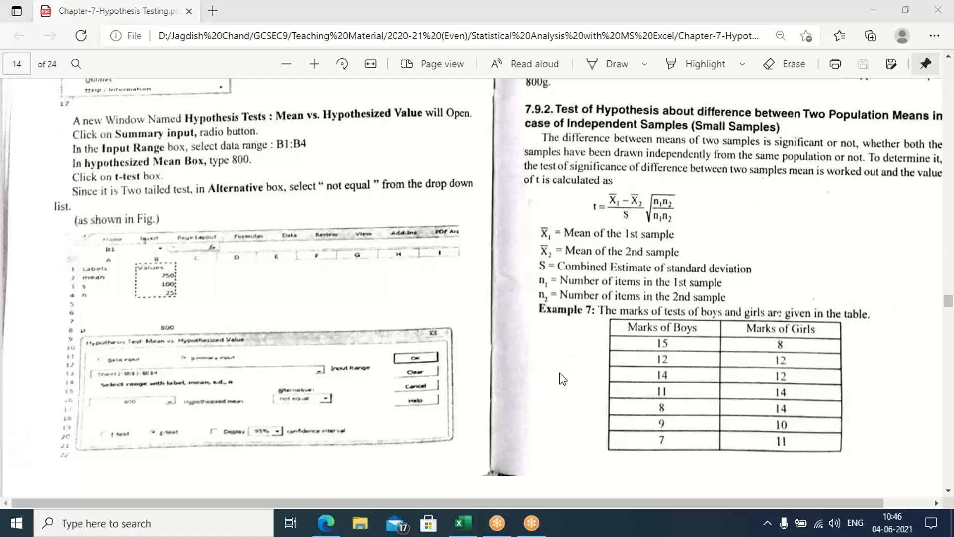
- Read the worked solution of Example 7 on page 15 of the hypothesis testing PDF
{"action": "scroll", "coordinate": [563, 380], "scroll_direction": "down", "scroll_amount": 10}
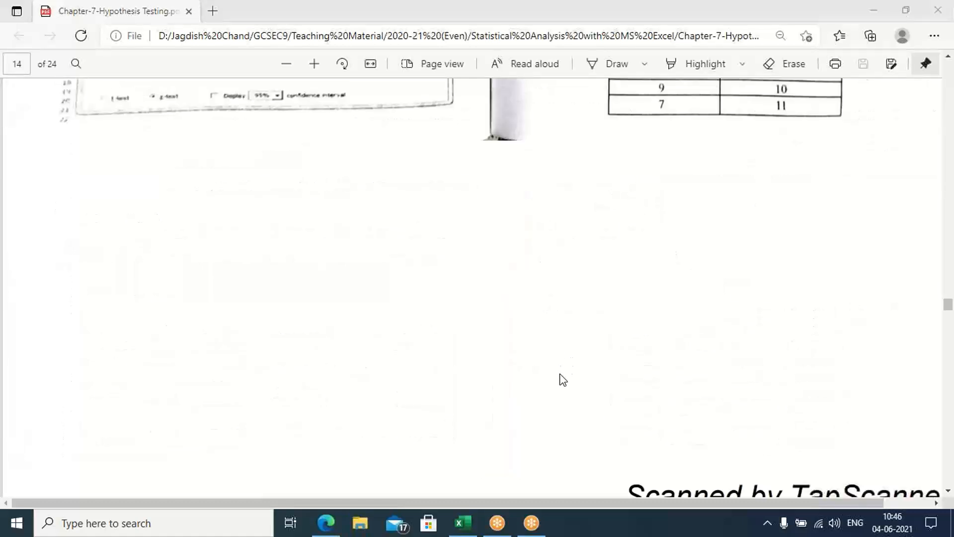
{"action": "scroll", "coordinate": [564, 380], "scroll_direction": "down", "scroll_amount": 4}
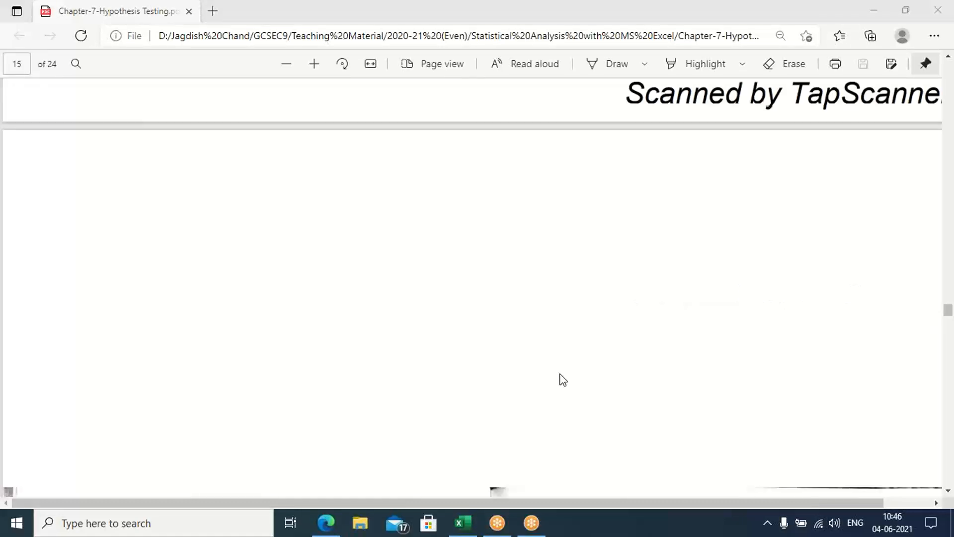
{"action": "scroll", "coordinate": [563, 380], "scroll_direction": "down", "scroll_amount": 4}
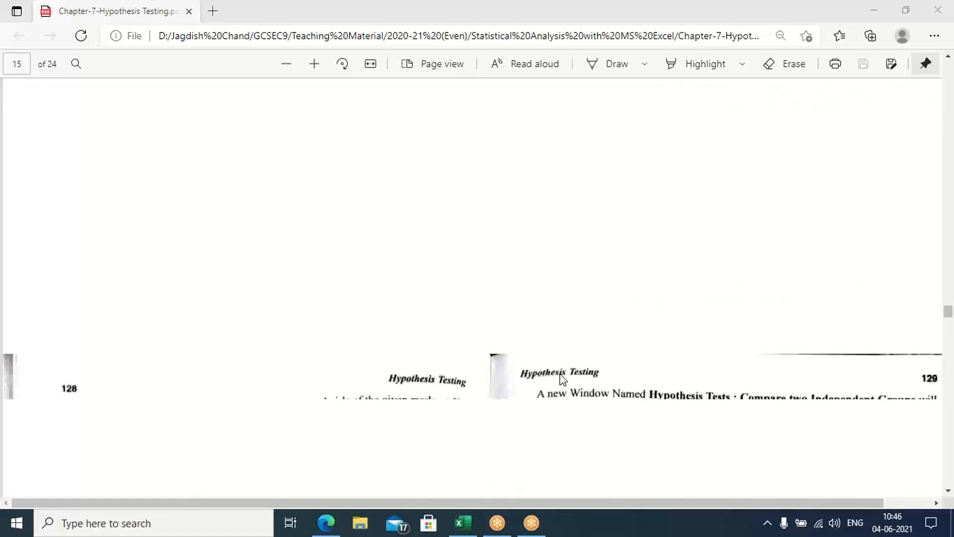
{"action": "scroll", "coordinate": [562, 380], "scroll_direction": "down", "scroll_amount": 4}
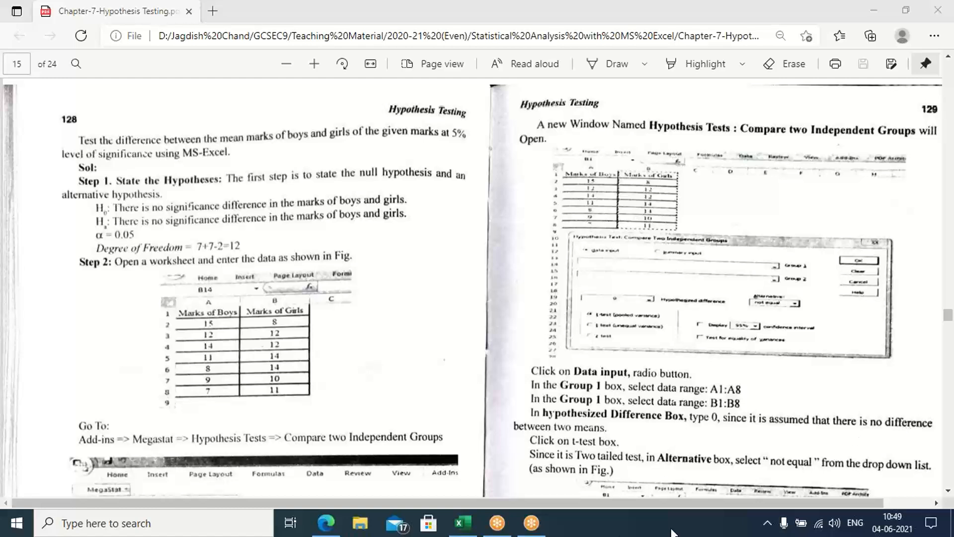
- Switch to Book1 in Excel and open MegaStat's Compare Two Independent Groups hypothesis test
{"action": "mouse_move", "coordinate": [462, 532]}
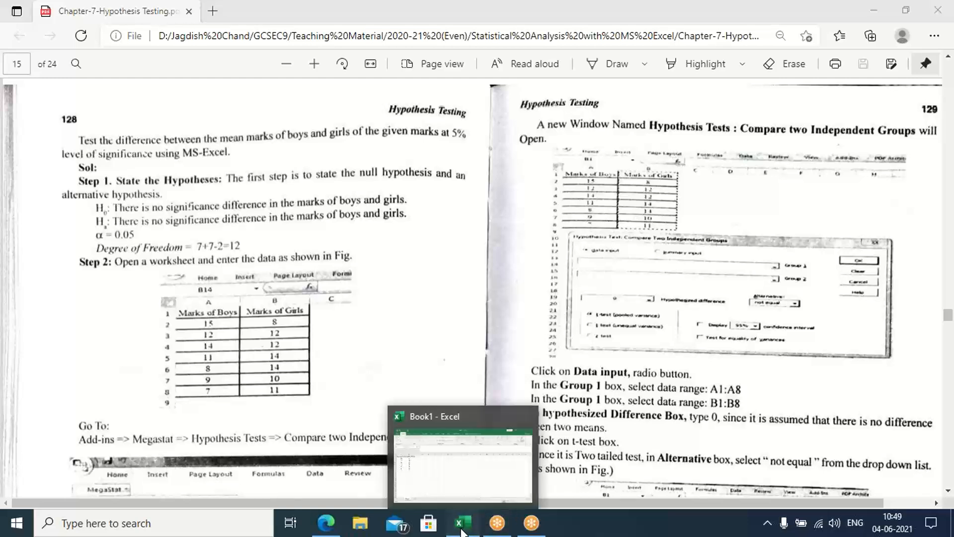
{"action": "left_click", "coordinate": [462, 531]}
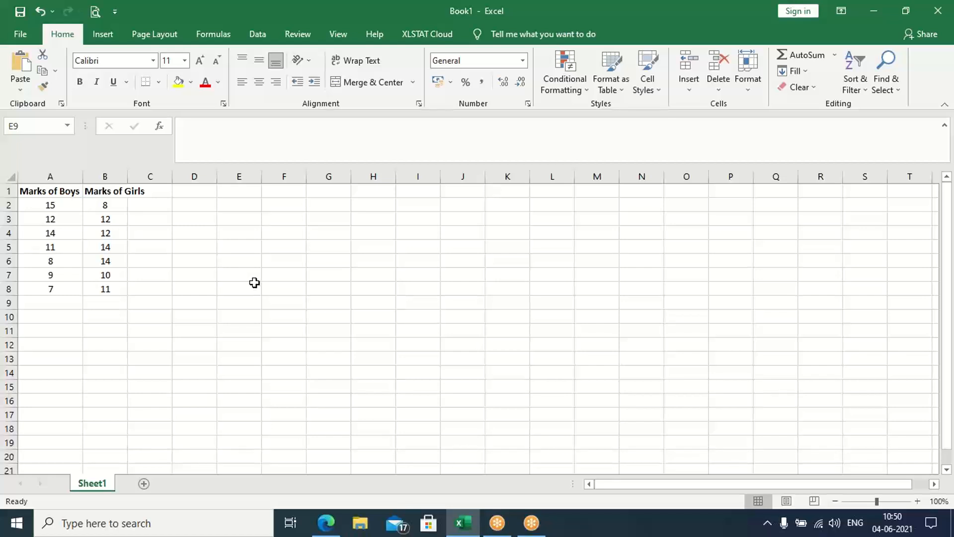
{"action": "left_click", "coordinate": [251, 38]}
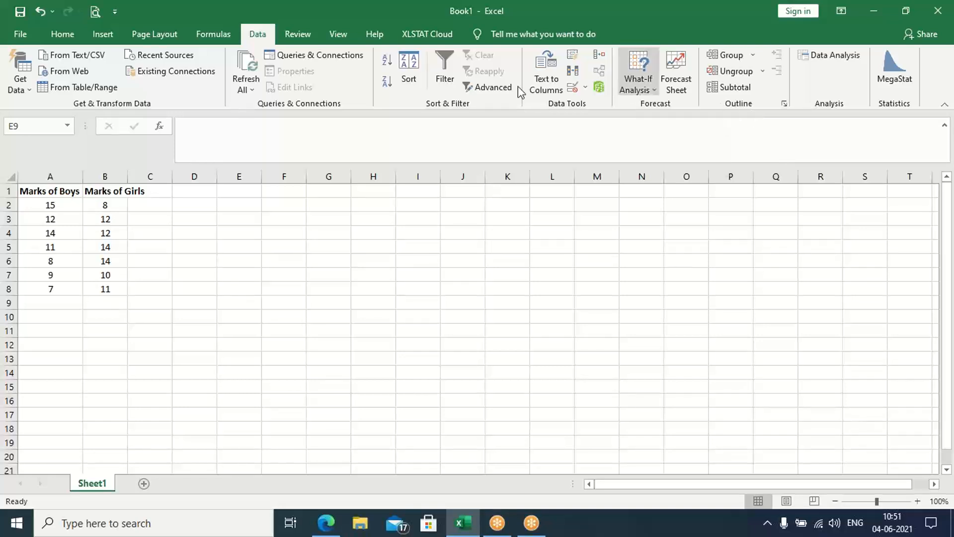
{"action": "left_click", "coordinate": [896, 80]}
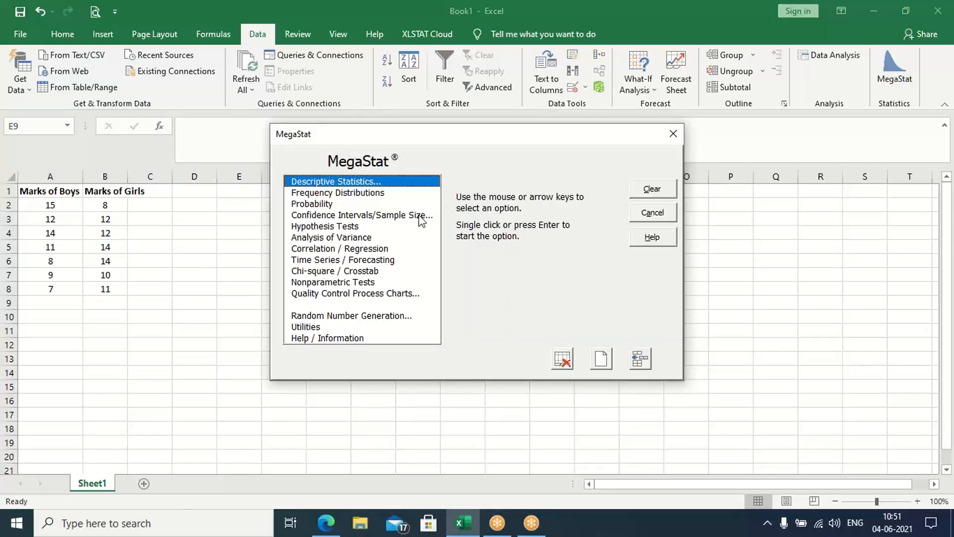
{"action": "left_click", "coordinate": [309, 228]}
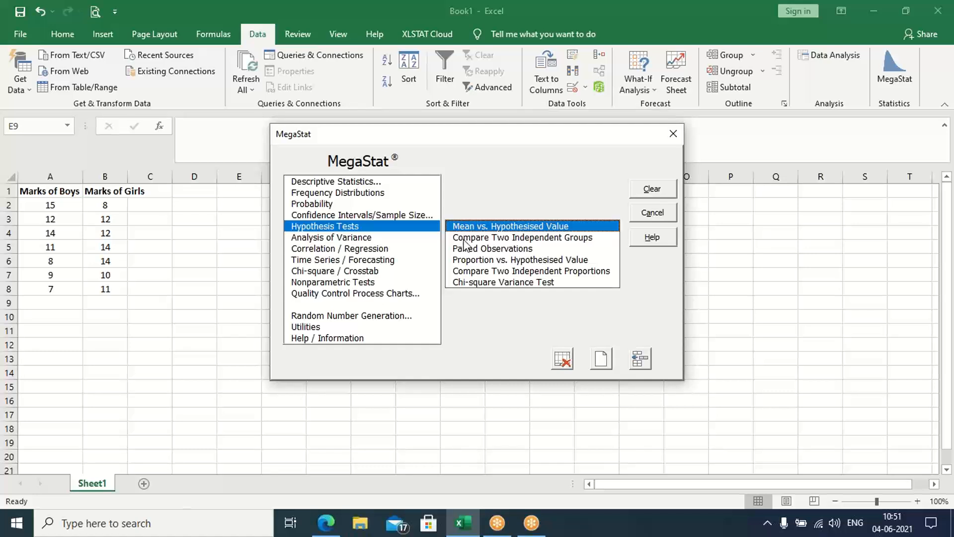
{"action": "left_click", "coordinate": [465, 238]}
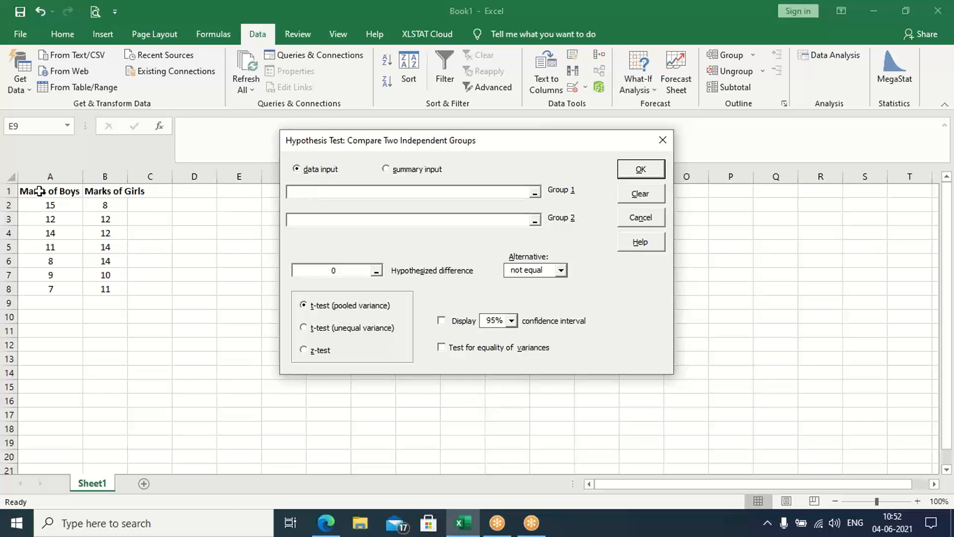
- Set Group 1 to the Marks of Boys range A1:A8 on Sheet1, including its header
{"action": "left_click_drag", "start_coordinate": [39, 191], "coordinate": [45, 287]}
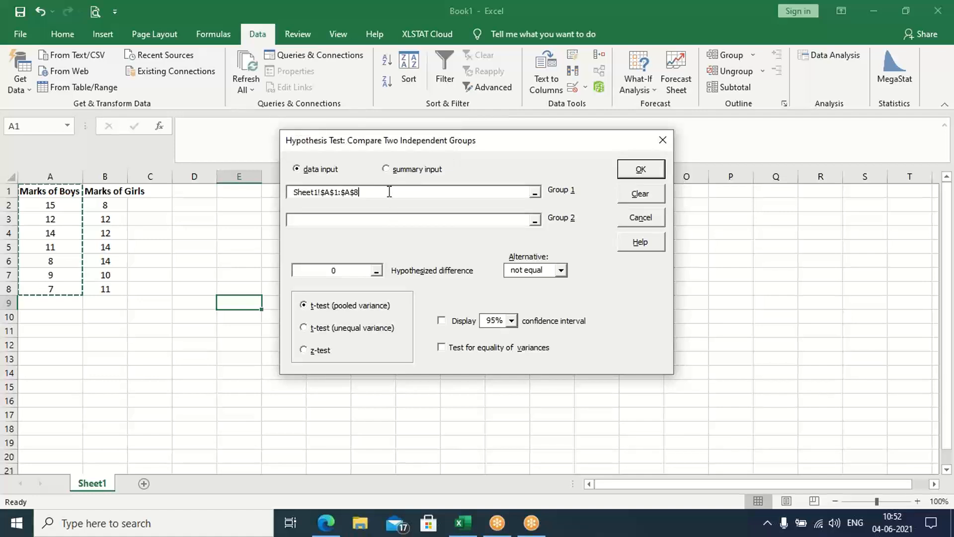
{"action": "left_click", "coordinate": [367, 223]}
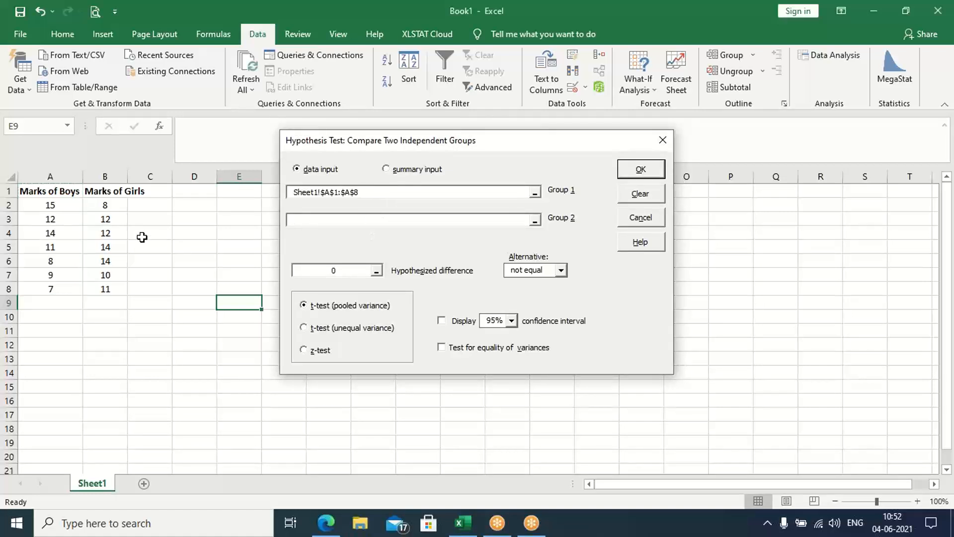
{"action": "left_click", "coordinate": [105, 190]}
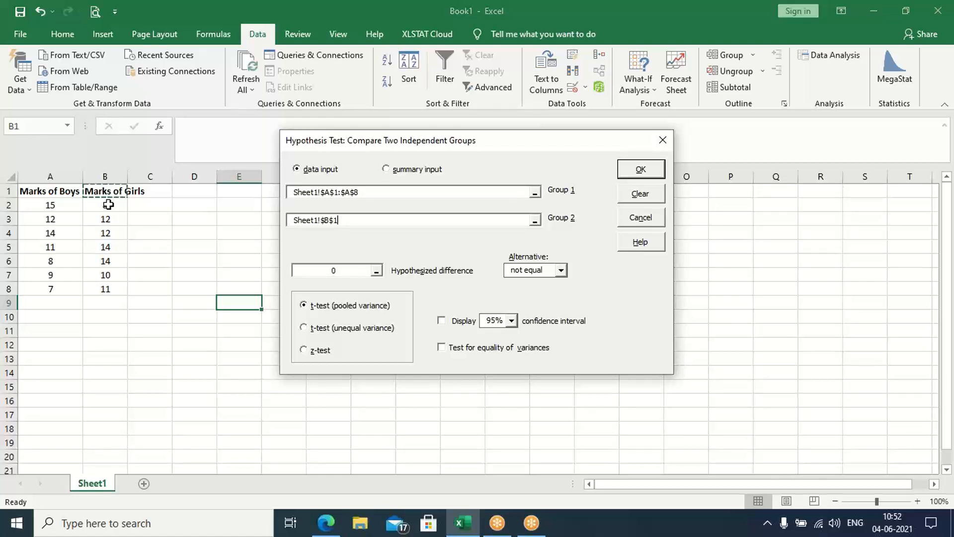
{"action": "left_click_drag", "start_coordinate": [112, 247], "coordinate": [121, 273]}
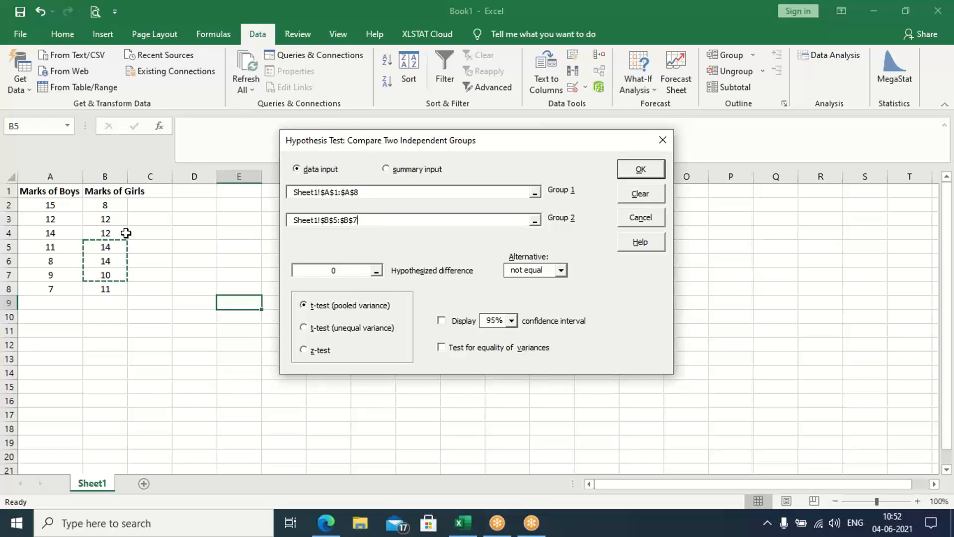
{"action": "key", "text": "BackSpace"}
{"action": "key", "text": "BackSpace"}
{"action": "key", "text": "BackSpace"}
{"action": "key", "text": "BackSpace"}
{"action": "key", "text": "BackSpace"}
{"action": "key", "text": "BackSpace"}
{"action": "key", "text": "BackSpace"}
{"action": "key", "text": "BackSpace"}
{"action": "key", "text": "BackSpace"}
{"action": "key", "text": "BackSpace"}
{"action": "key", "text": "BackSpace"}
{"action": "key", "text": "BackSpace"}
{"action": "key", "text": "BackSpace"}
{"action": "key", "text": "BackSpace"}
{"action": "key", "text": "BackSpace"}
{"action": "key", "text": "BackSpace"}
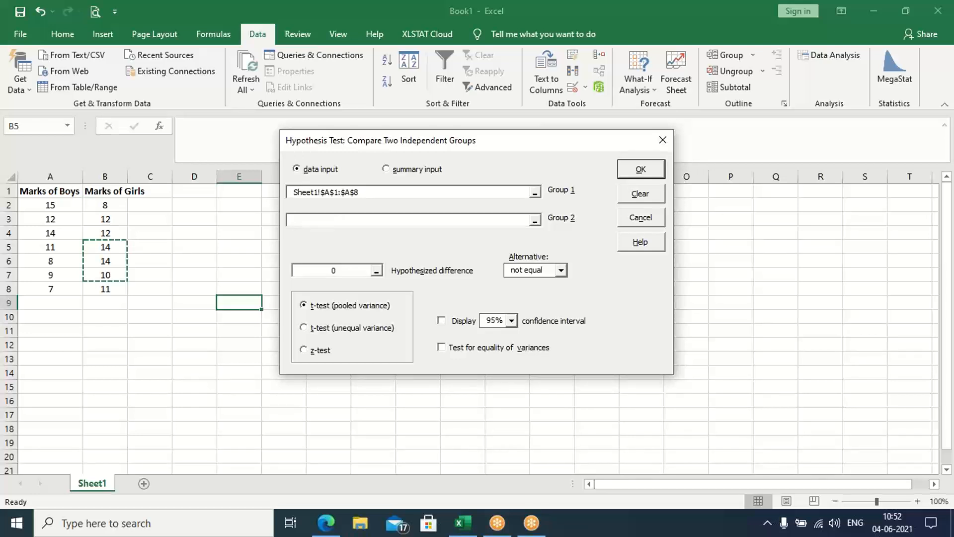
{"action": "left_click", "coordinate": [108, 204]}
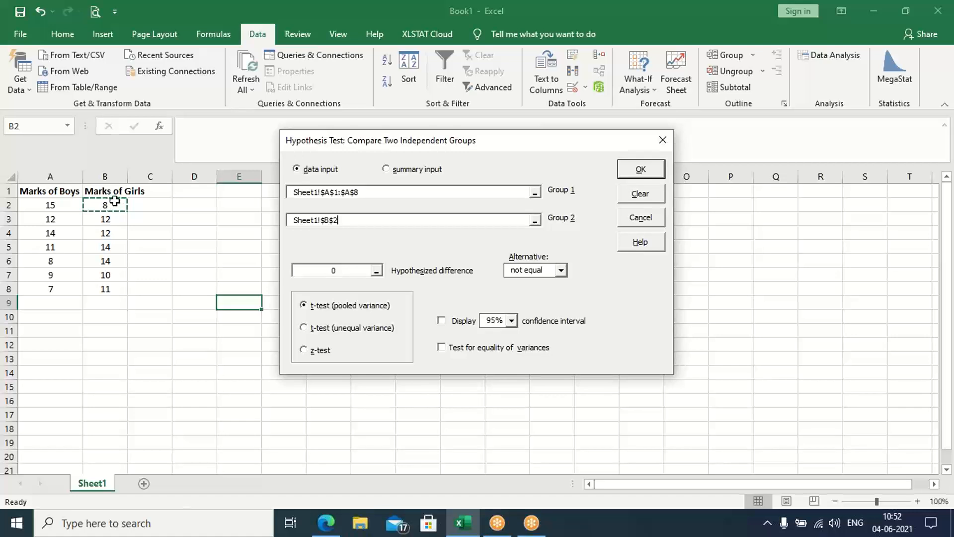
{"action": "key", "text": "BackSpace"}
{"action": "key", "text": "BackSpace"}
{"action": "key", "text": "BackSpace"}
{"action": "key", "text": "BackSpace"}
{"action": "key", "text": "BackSpace"}
{"action": "key", "text": "BackSpace"}
{"action": "key", "text": "BackSpace"}
{"action": "key", "text": "BackSpace"}
{"action": "key", "text": "BackSpace"}
{"action": "key", "text": "BackSpace"}
{"action": "key", "text": "BackSpace"}
{"action": "left_click", "coordinate": [105, 203]}
{"action": "key", "text": "BackSpace"}
{"action": "key", "text": "BackSpace"}
{"action": "key", "text": "BackSpace"}
{"action": "key", "text": "BackSpace"}
{"action": "key", "text": "BackSpace"}
{"action": "key", "text": "BackSpace"}
{"action": "key", "text": "BackSpace"}
{"action": "key", "text": "BackSpace"}
{"action": "key", "text": "BackSpace"}
{"action": "key", "text": "BackSpace"}
{"action": "key", "text": "BackSpace"}
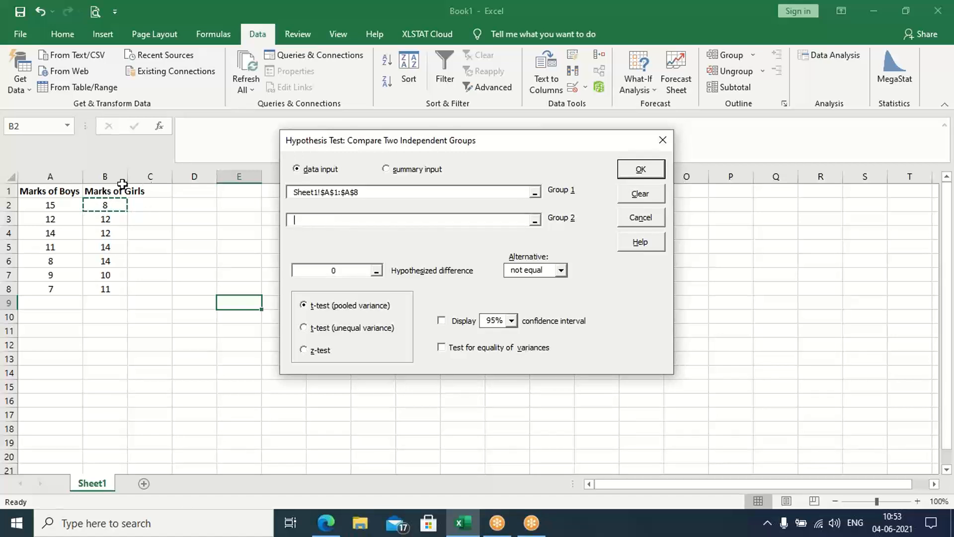
- Set Group 2 to the Marks of Girls range B1:B8 on Sheet1 and run the pooled-variance t-test
{"action": "left_click", "coordinate": [107, 189]}
{"action": "left_click_drag", "start_coordinate": [107, 190], "coordinate": [108, 282]}
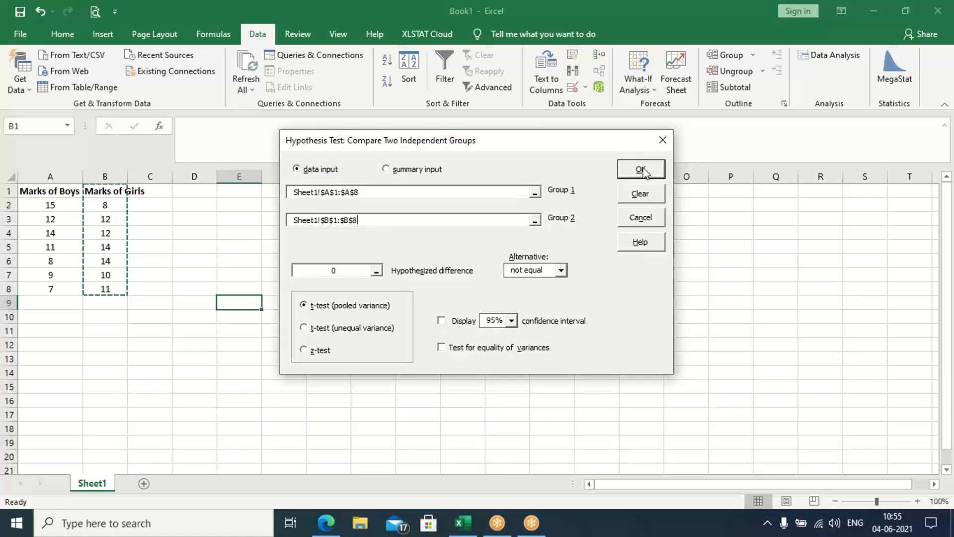
{"action": "left_click", "coordinate": [627, 174]}
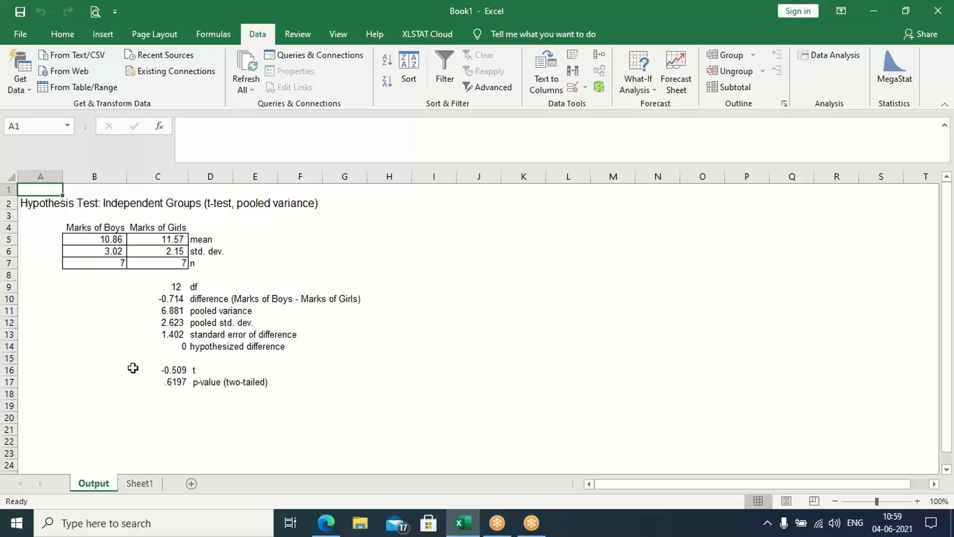
- Review the marks on Sheet1 and the Output sheet, and examine Example 7's results, critical value and interpretation on page 16 of the PDF in Edge
{"action": "double_click", "coordinate": [133, 484]}
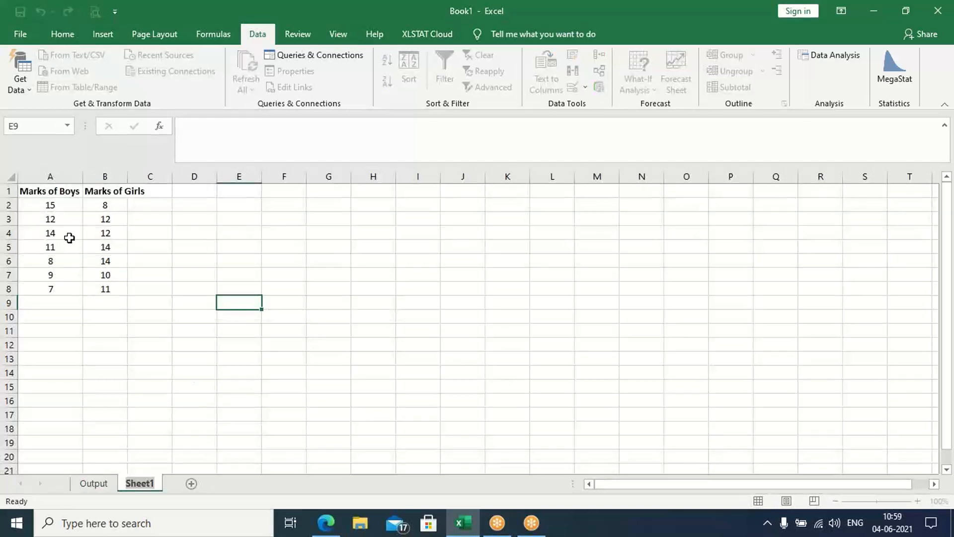
{"action": "left_click", "coordinate": [94, 490]}
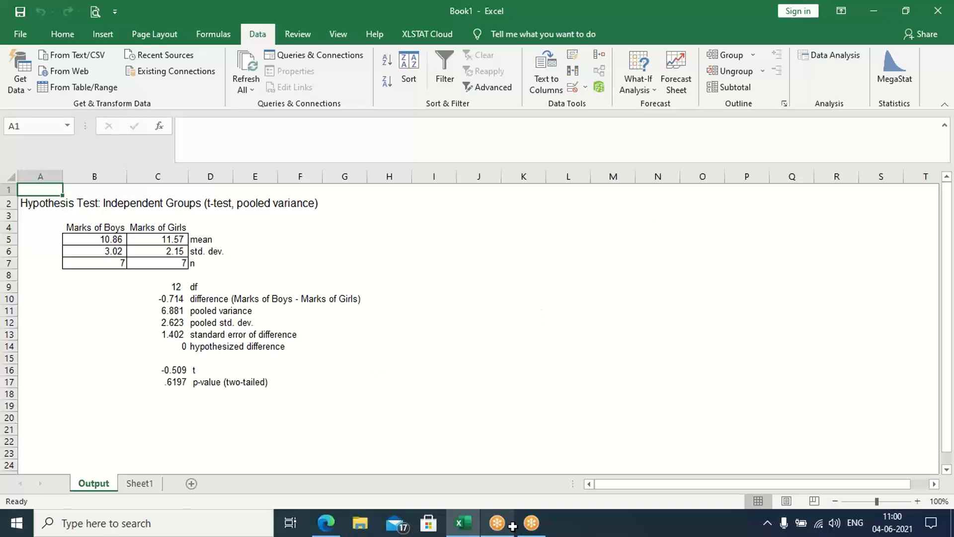
{"action": "left_click", "coordinate": [336, 532]}
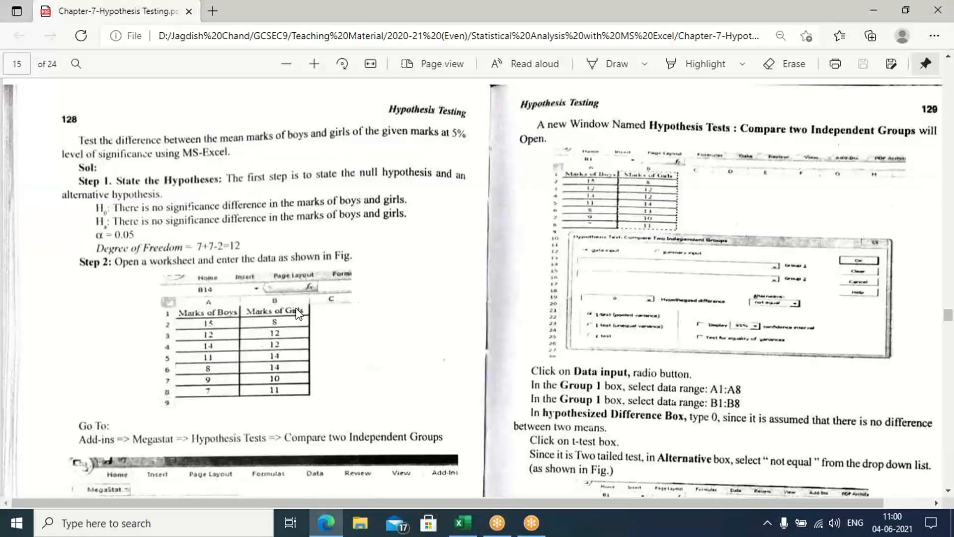
{"action": "scroll", "coordinate": [297, 313], "scroll_direction": "down", "scroll_amount": 5}
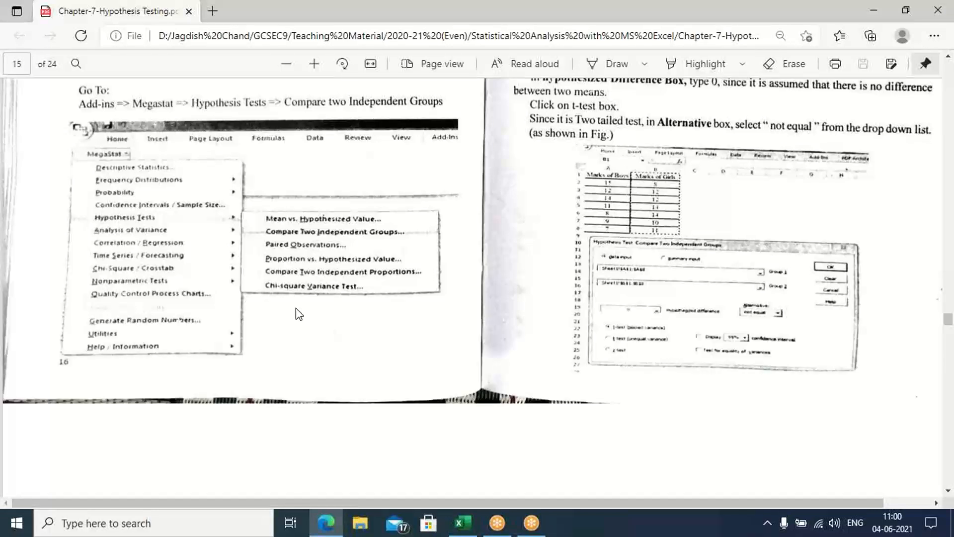
{"action": "scroll", "coordinate": [298, 313], "scroll_direction": "up", "scroll_amount": 5}
{"action": "scroll", "coordinate": [298, 313], "scroll_direction": "down", "scroll_amount": 7}
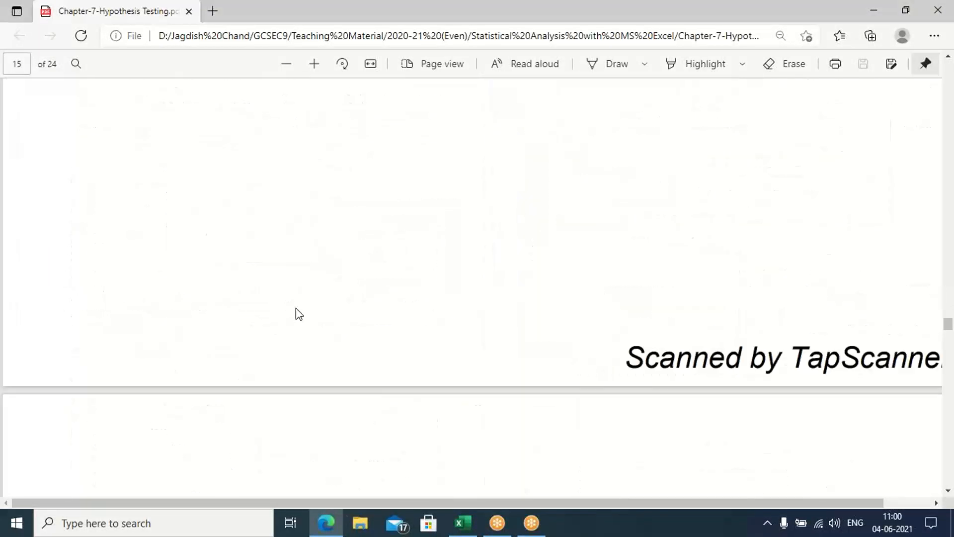
{"action": "scroll", "coordinate": [298, 313], "scroll_direction": "down", "scroll_amount": 4}
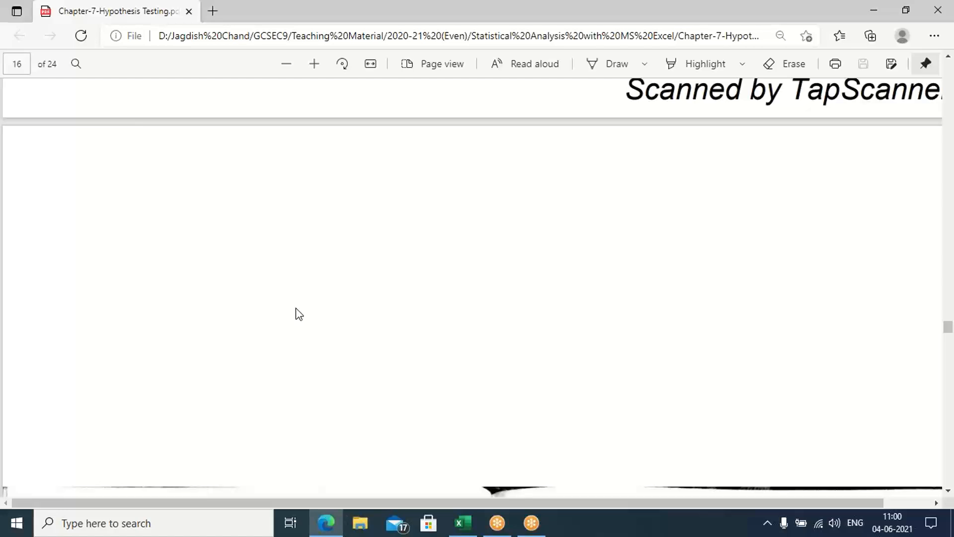
{"action": "scroll", "coordinate": [298, 314], "scroll_direction": "down", "scroll_amount": 1}
{"action": "scroll", "coordinate": [296, 314], "scroll_direction": "down", "scroll_amount": 4}
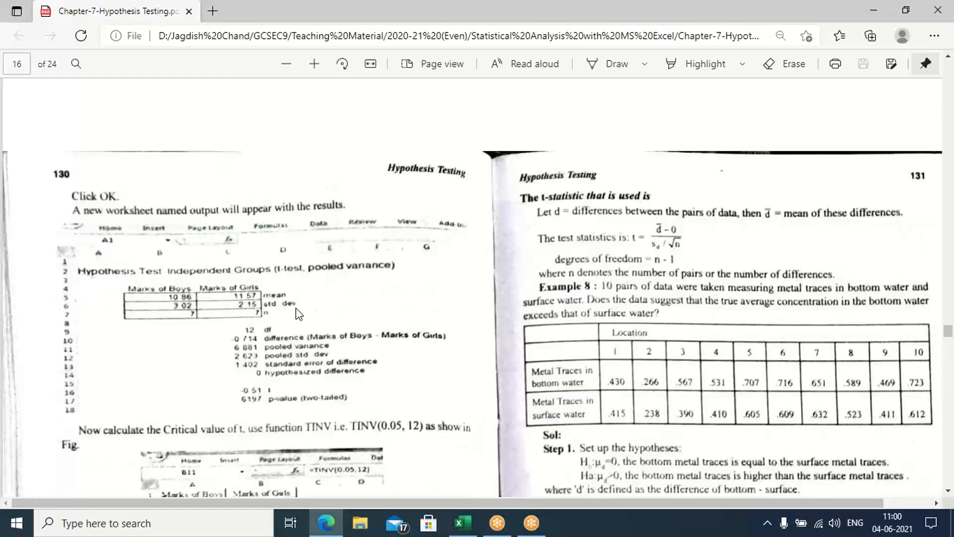
{"action": "scroll", "coordinate": [296, 308], "scroll_direction": "down", "scroll_amount": 3}
{"action": "scroll", "coordinate": [296, 308], "scroll_direction": "down", "scroll_amount": 2}
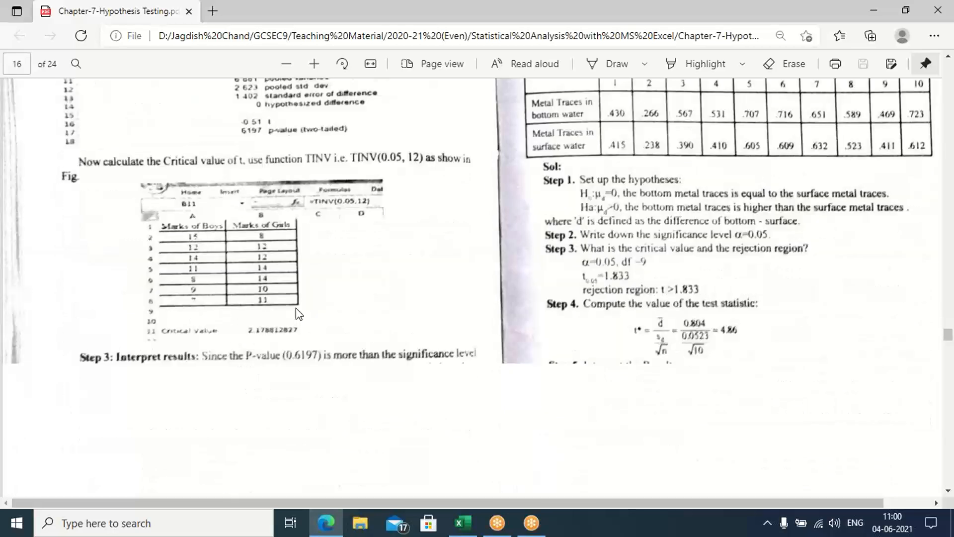
{"action": "scroll", "coordinate": [296, 309], "scroll_direction": "down", "scroll_amount": 2}
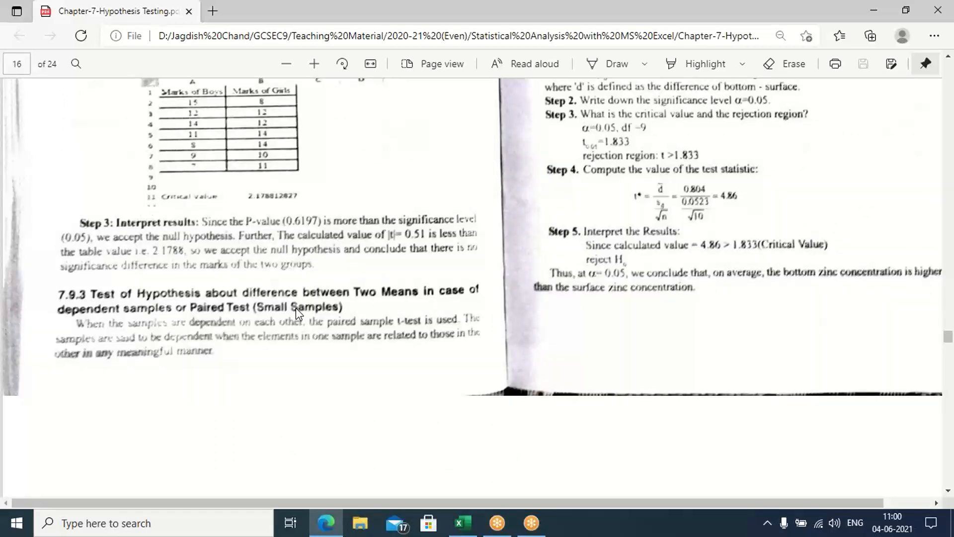
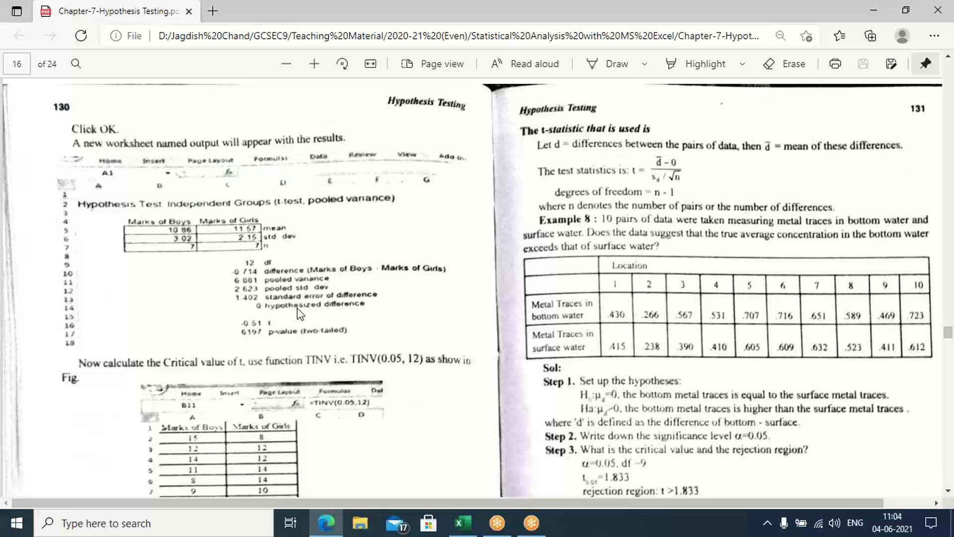
{"action": "scroll", "coordinate": [298, 313], "scroll_direction": "down", "scroll_amount": 1}
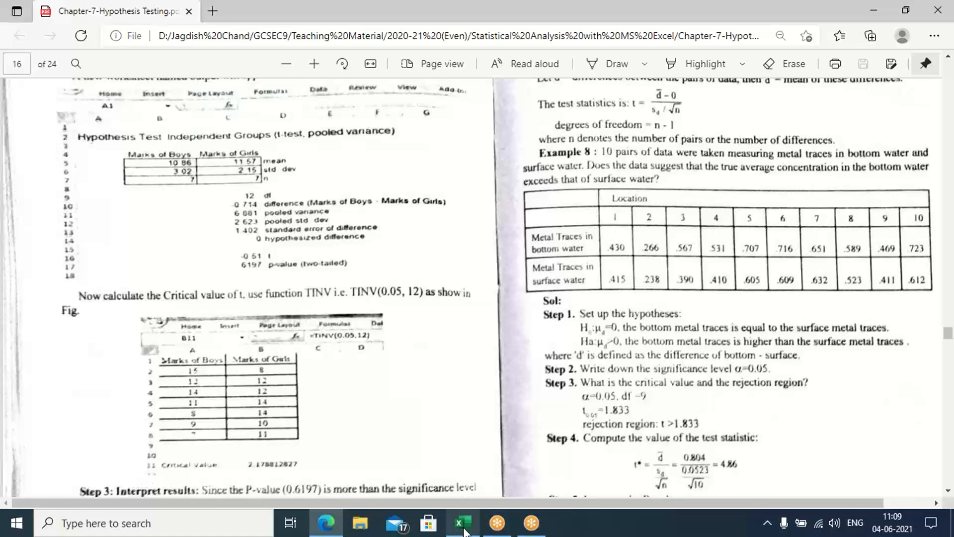
- Switch to Sheet1 of Book1 in Excel and enter the headers BW in F3 and SW in G3
{"action": "mouse_move", "coordinate": [465, 531]}
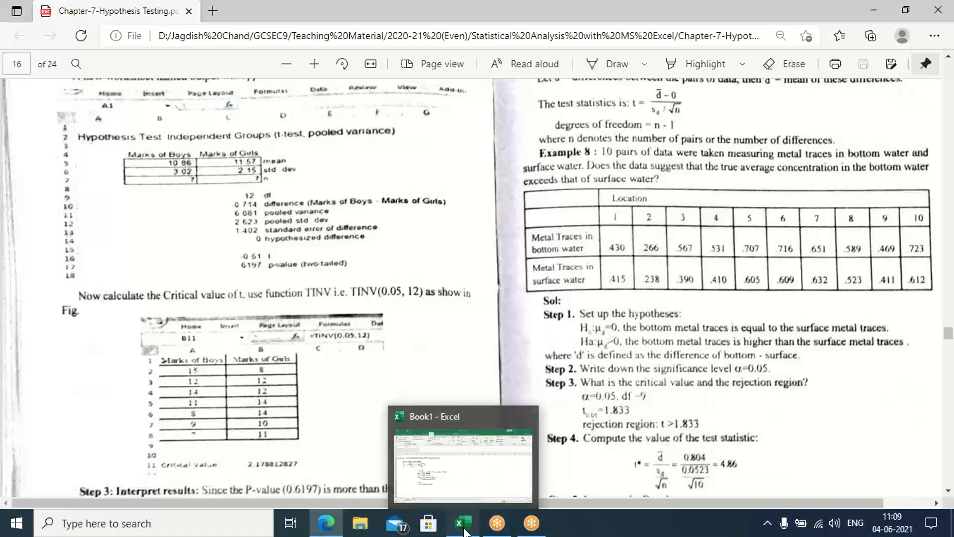
{"action": "left_click", "coordinate": [465, 531]}
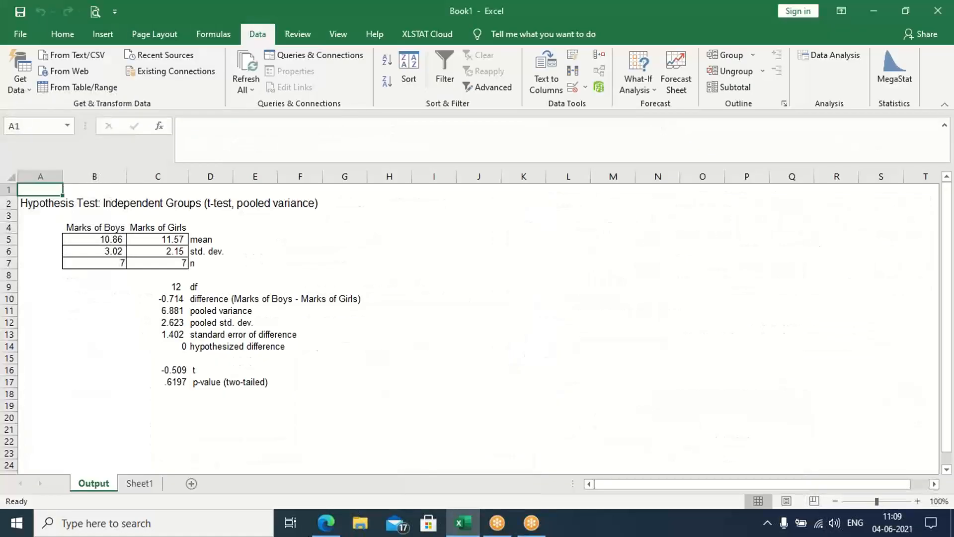
{"action": "left_click", "coordinate": [140, 483]}
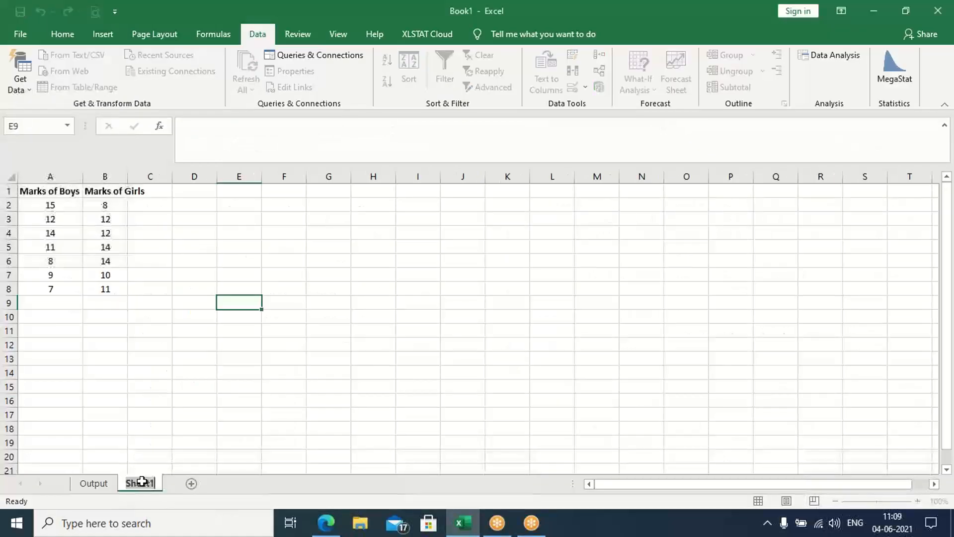
{"action": "left_click", "coordinate": [288, 214]}
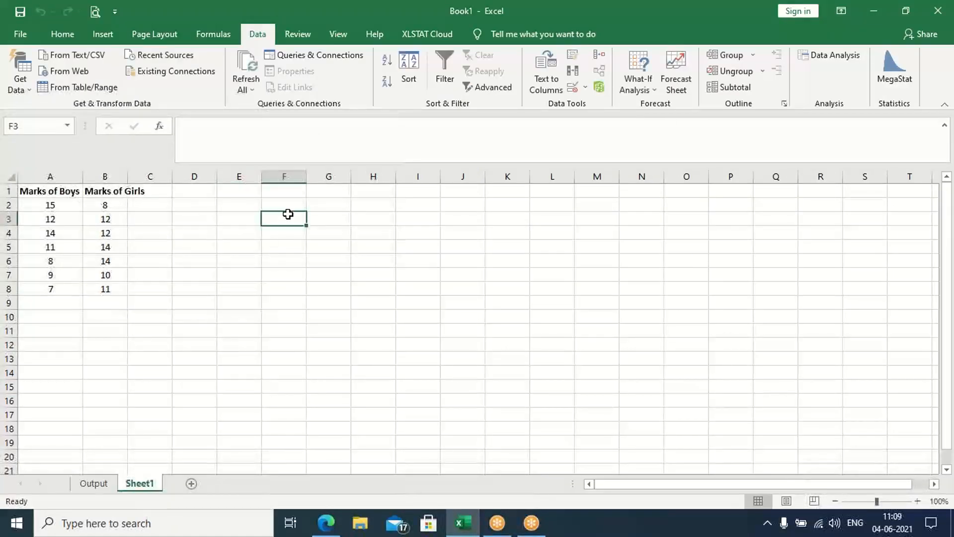
{"action": "type", "text": "B"}
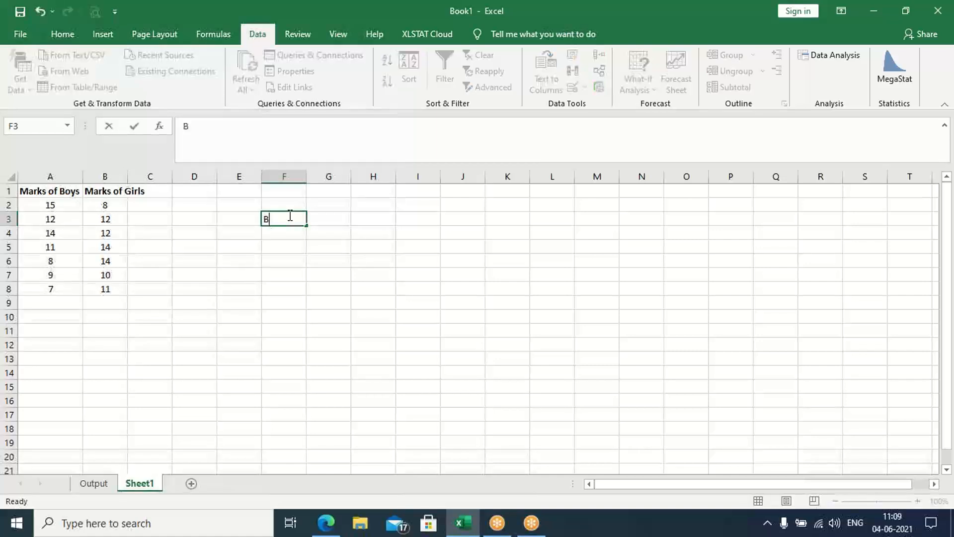
{"action": "left_click", "coordinate": [328, 223]}
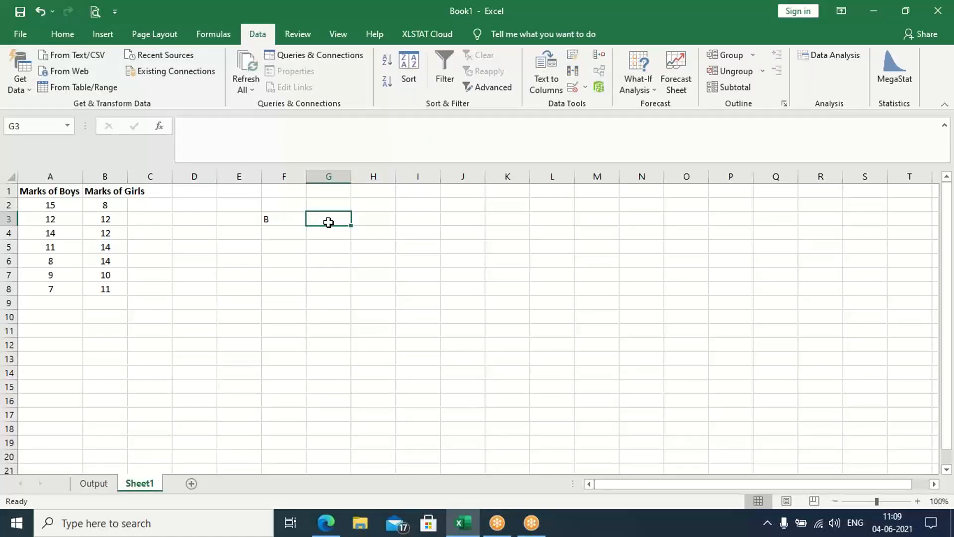
{"action": "type", "text": "SW"}
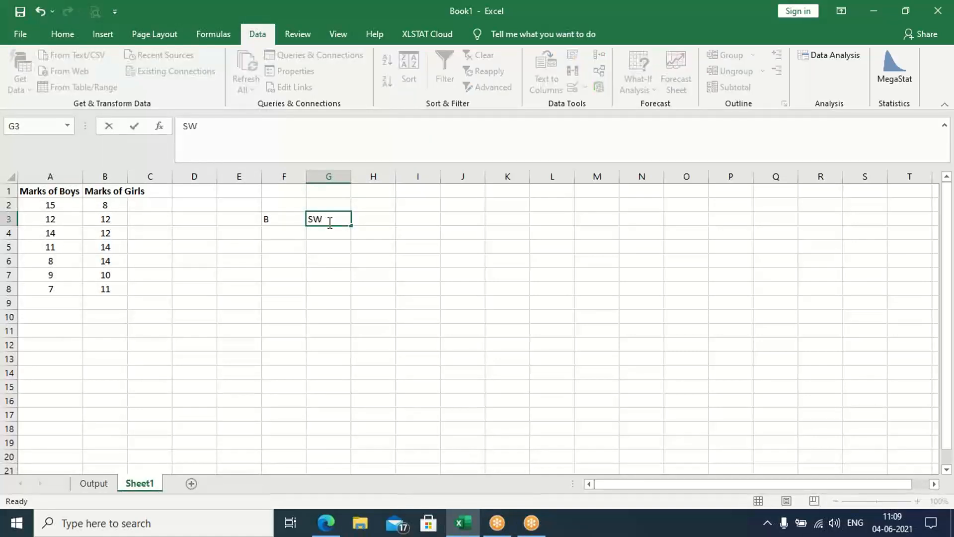
{"action": "double_click", "coordinate": [293, 223]}
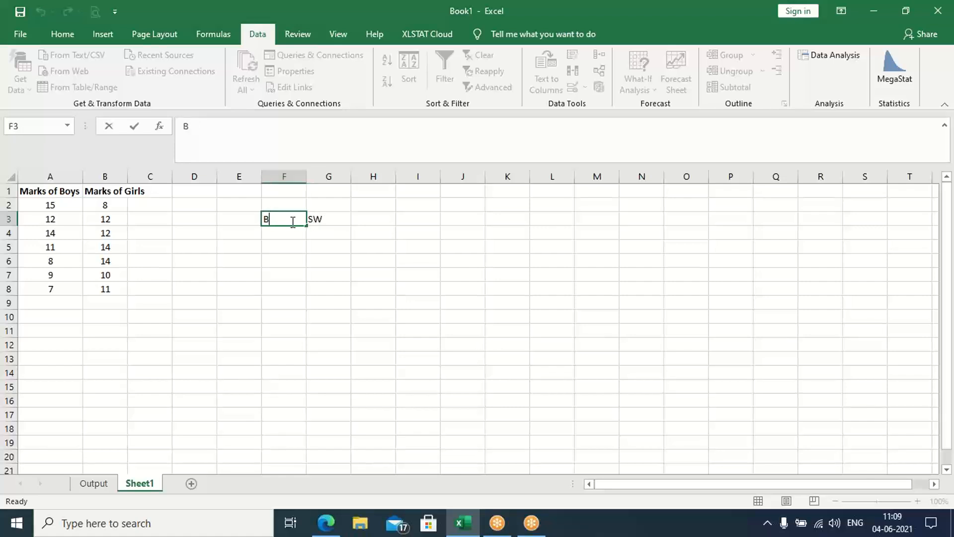
{"action": "type", "text": "W"}
- Enter the first five bottom-water values, .430, .266, .567, .531 and .707, in cells F4 to F8 under BW
{"action": "left_click", "coordinate": [288, 237]}
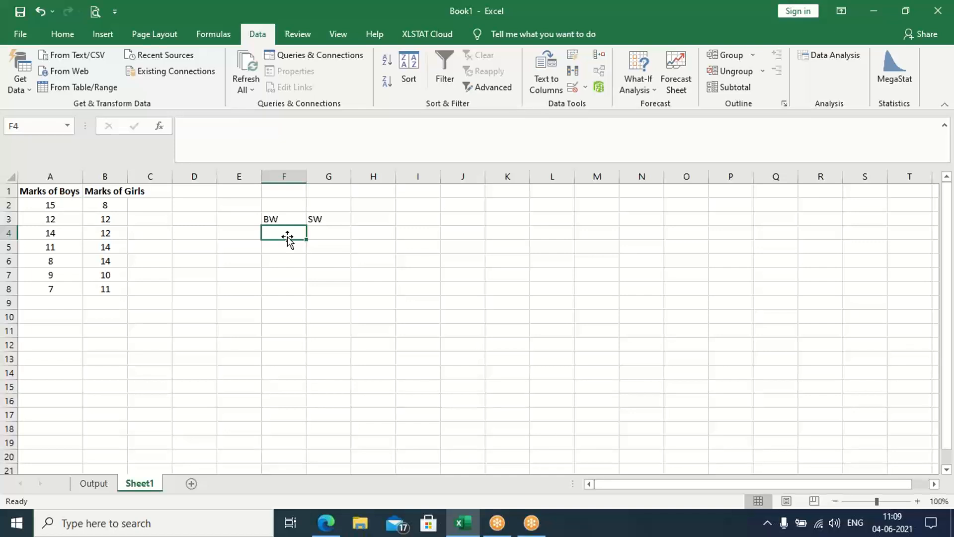
{"action": "type", "text": ".430"}
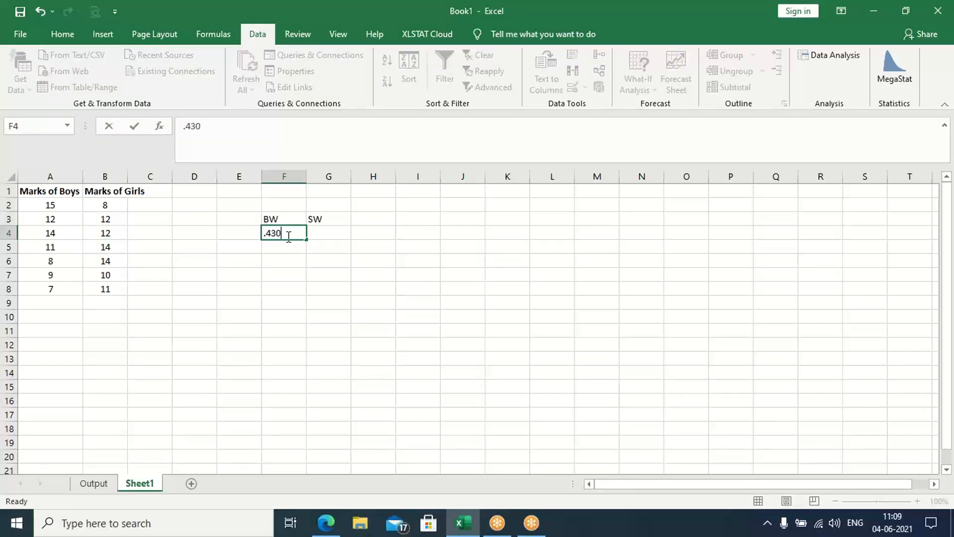
{"action": "key", "text": "Return"}
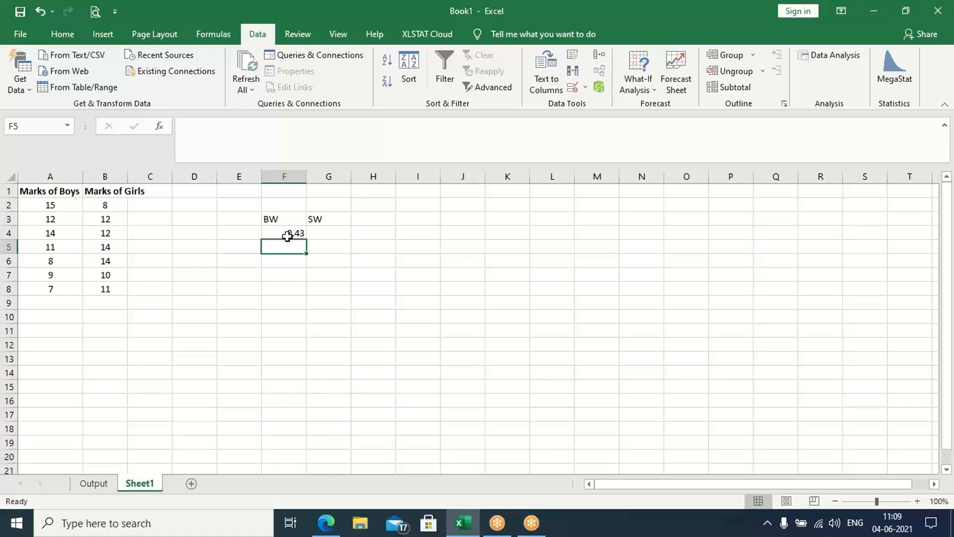
{"action": "type", "text": ".266"}
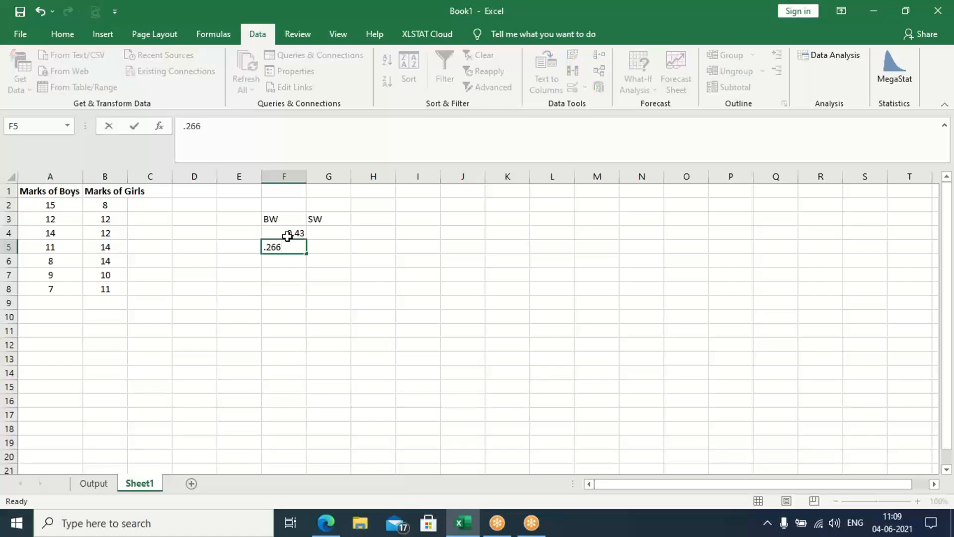
{"action": "key", "text": "Return"}
{"action": "type", "text": "."}
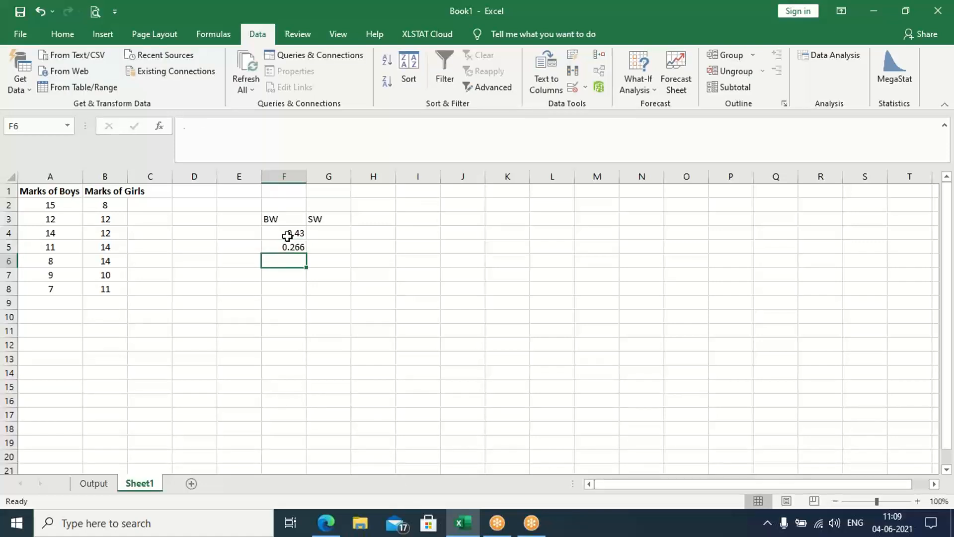
{"action": "type", "text": "567"}
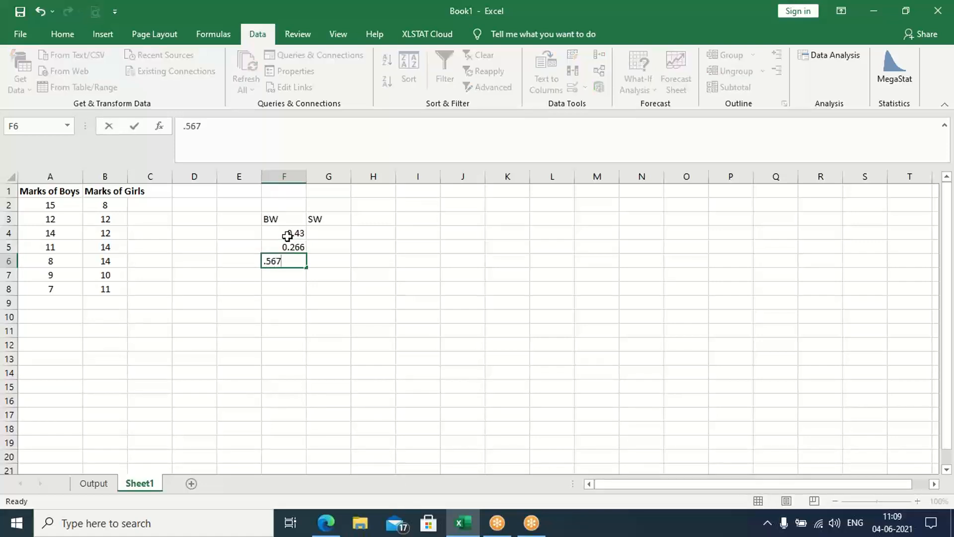
{"action": "key", "text": "Return"}
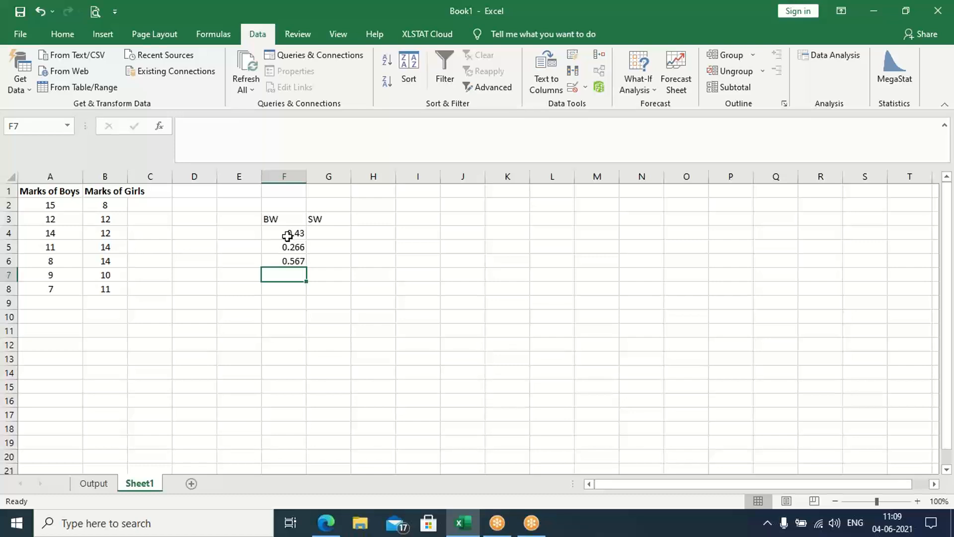
{"action": "type", "text": ".531"}
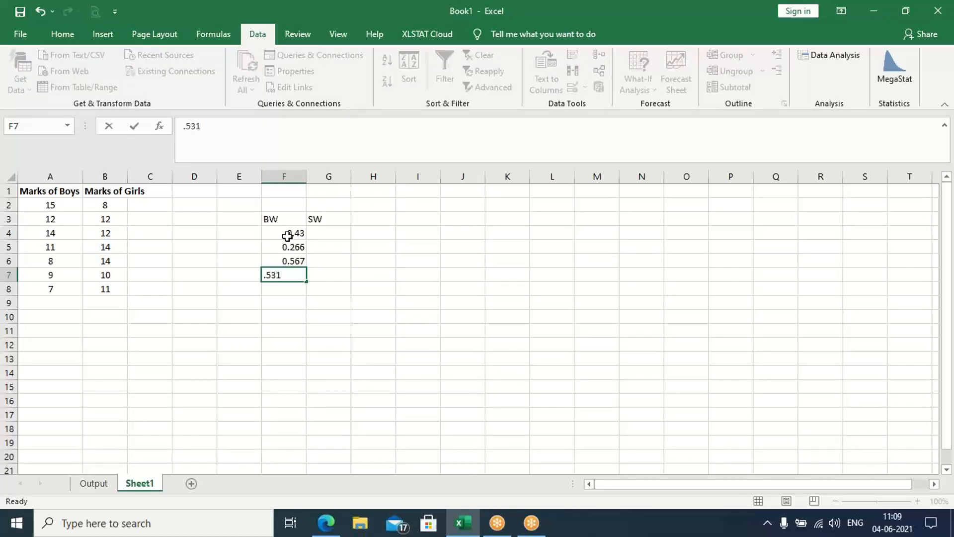
{"action": "key", "text": "Return"}
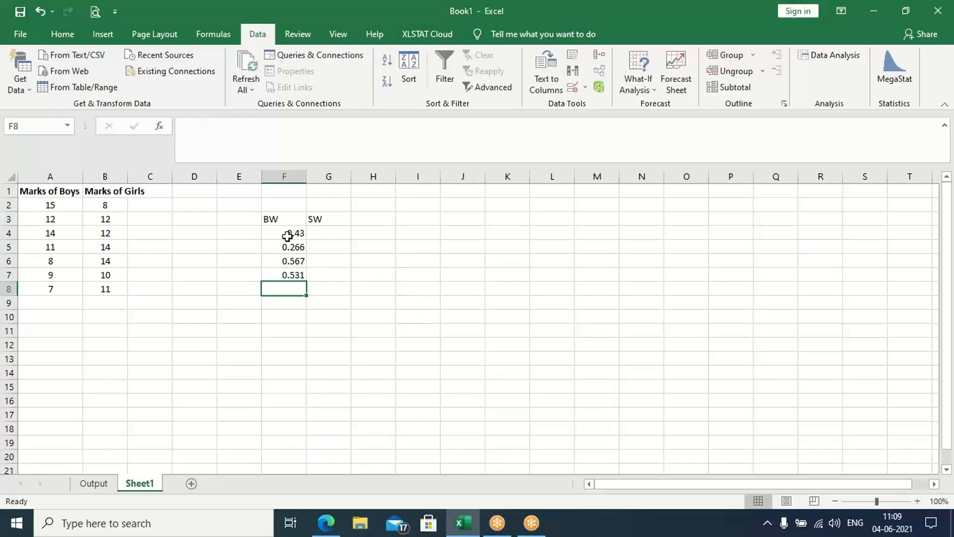
{"action": "type", "text": "."}
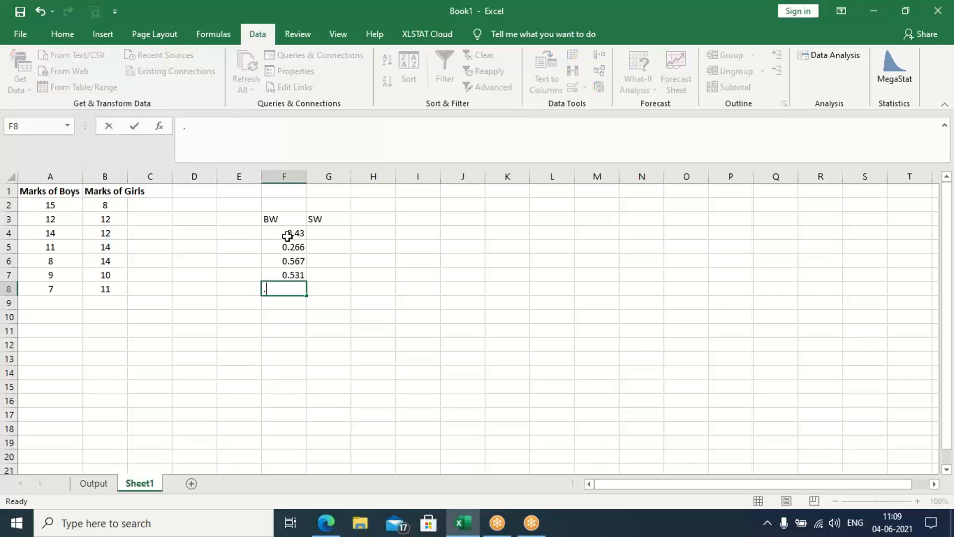
{"action": "type", "text": "707"}
{"action": "key", "text": "Return"}
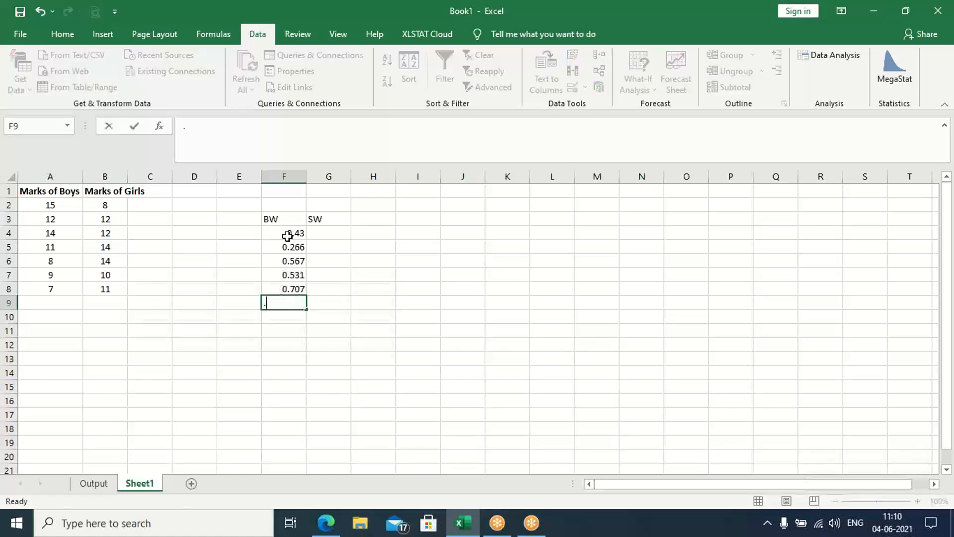
- Enter the remaining bottom-water values, .716, .651, .589, .469 and .723, in cells F9 to F13
{"action": "type", "text": "716"}
{"action": "key", "text": "Return"}
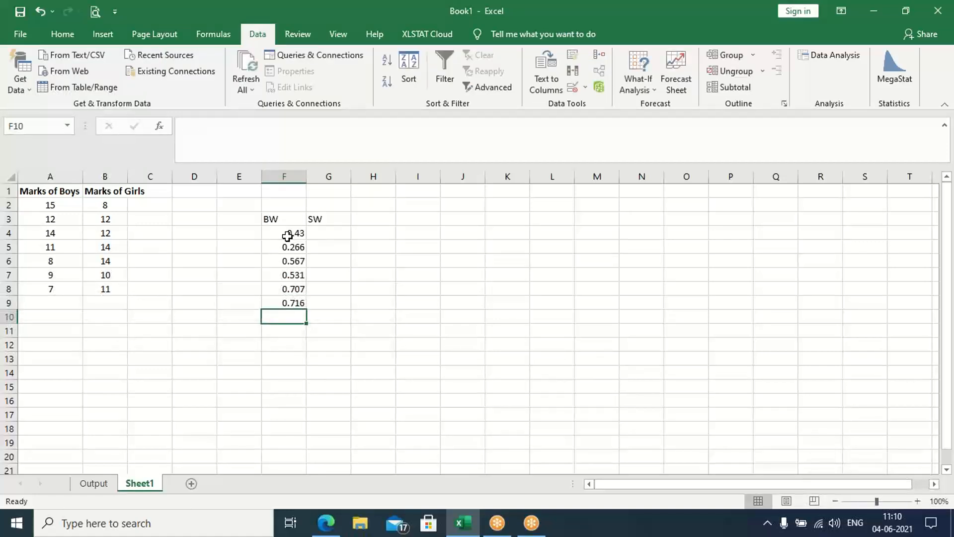
{"action": "type", "text": ".651"}
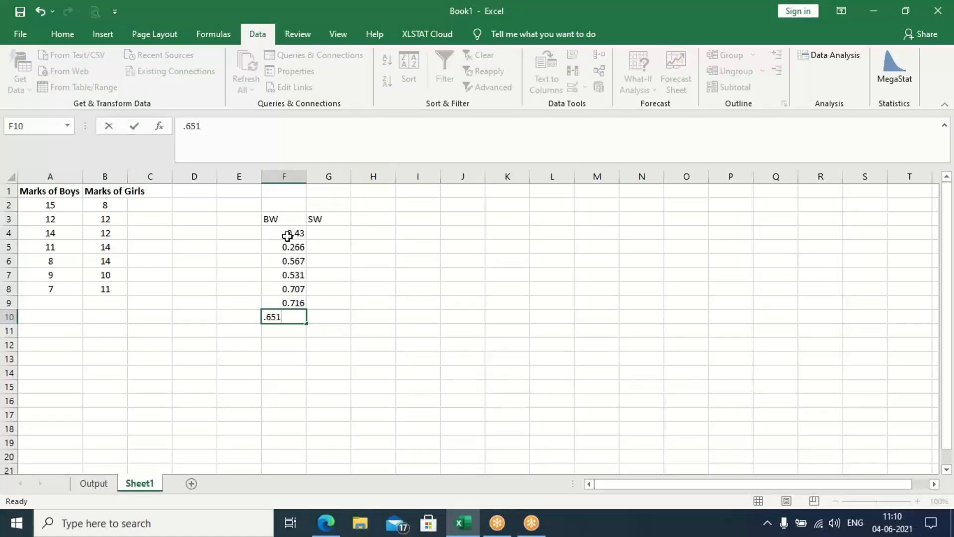
{"action": "key", "text": "Return"}
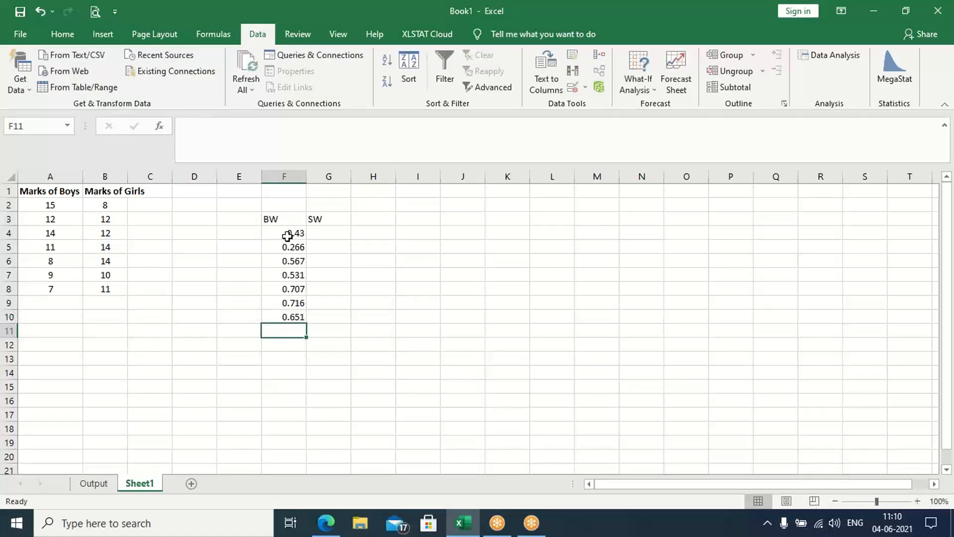
{"action": "type", "text": ".59"}
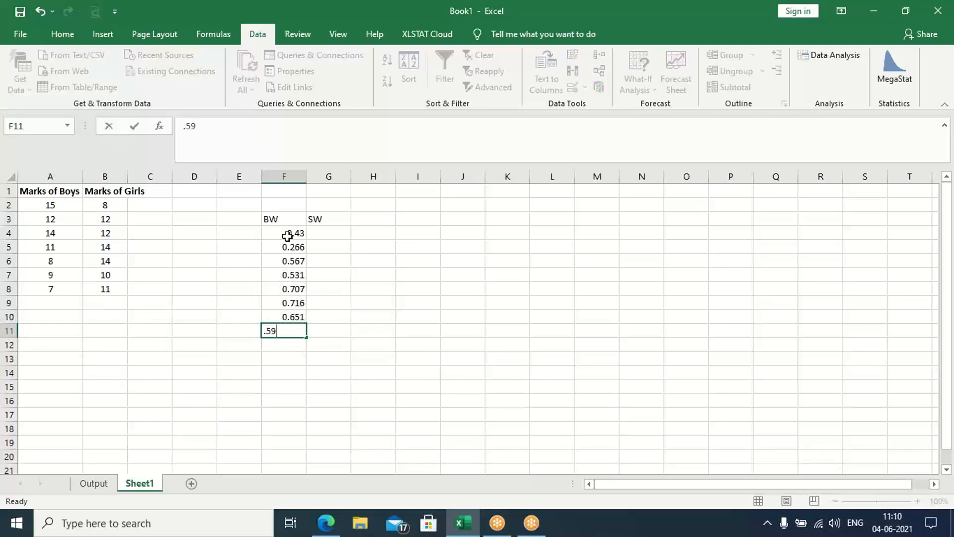
{"action": "key", "text": "BackSpace"}
{"action": "type", "text": "89"}
{"action": "key", "text": "Return"}
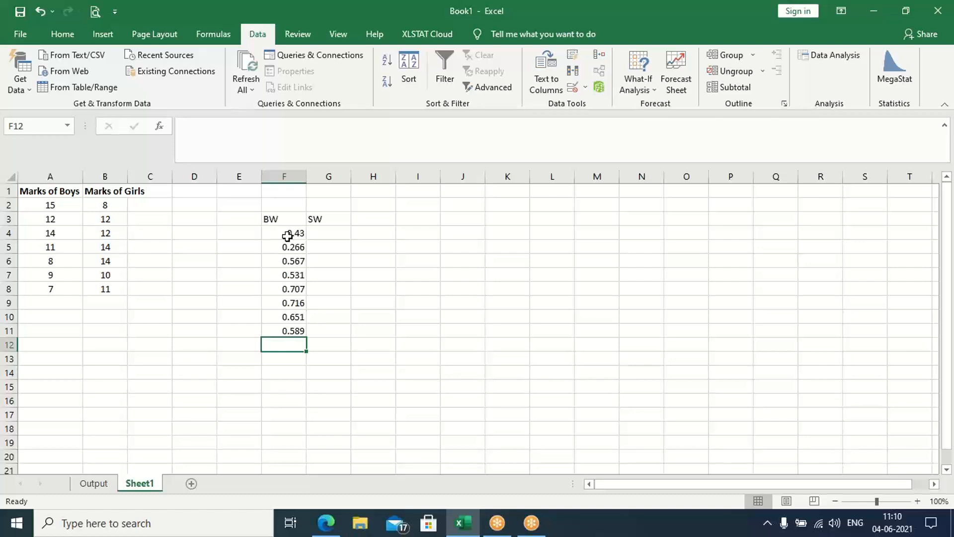
{"action": "type", "text": ".4"}
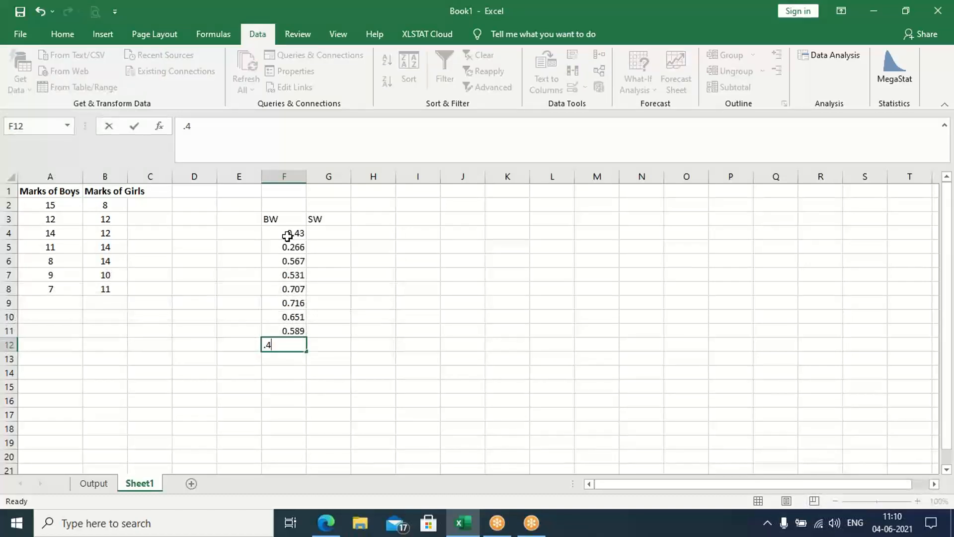
{"action": "type", "text": "69"}
{"action": "key", "text": "Return"}
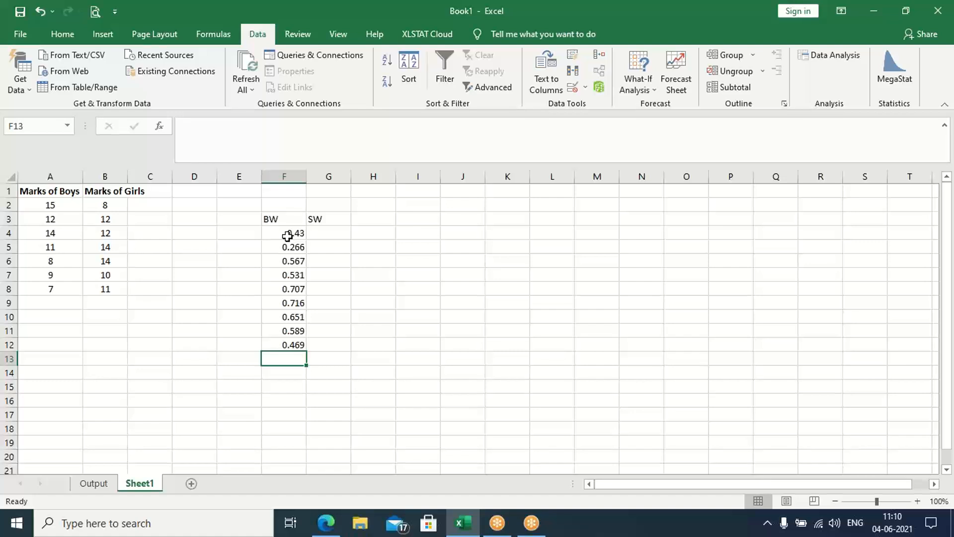
{"action": "type", "text": ".723"}
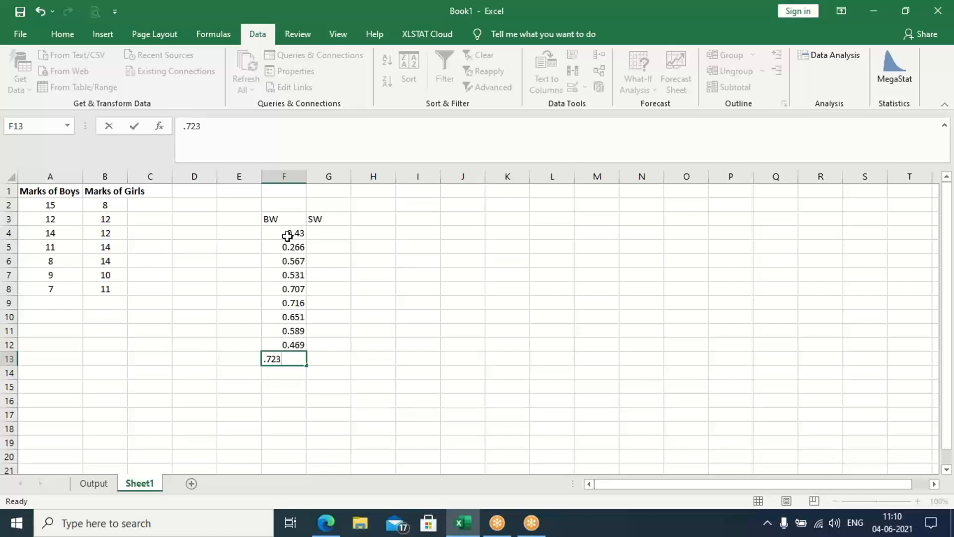
{"action": "key", "text": "Tab"}
- Enter the first five surface-water values, .415, .238, .390, .410 and .605, in cells G4 to G8 under SW
{"action": "key", "text": "Up"}
{"action": "key", "text": "Up"}
{"action": "key", "text": "Up"}
{"action": "key", "text": "Up"}
{"action": "key", "text": "Up"}
{"action": "key", "text": "Up"}
{"action": "key", "text": "Up"}
{"action": "key", "text": "Up"}
{"action": "key", "text": "Up"}
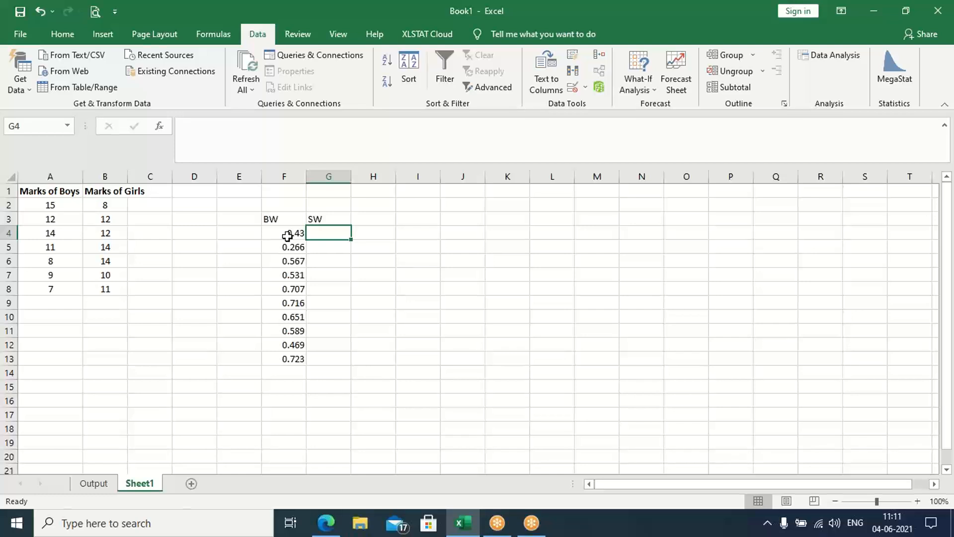
{"action": "type", "text": ".415"}
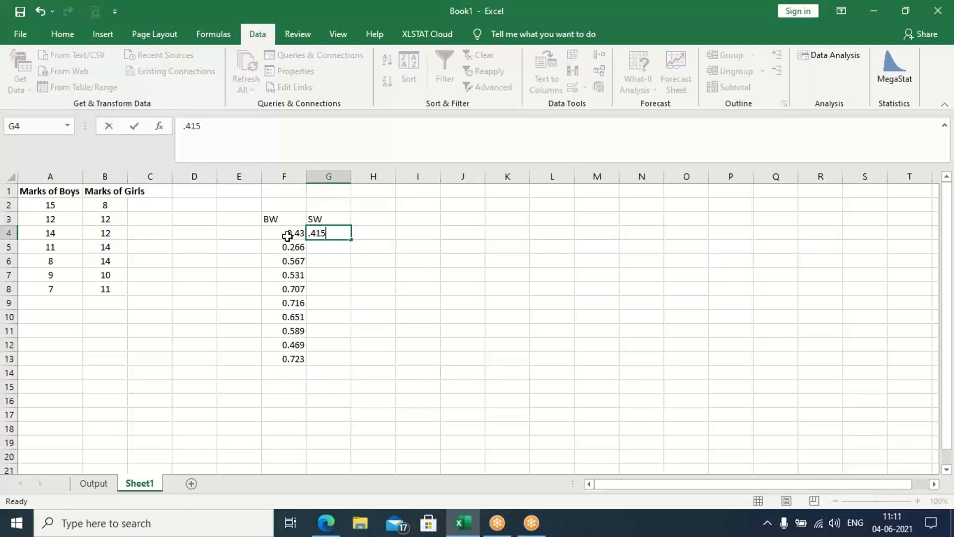
{"action": "key", "text": "Return"}
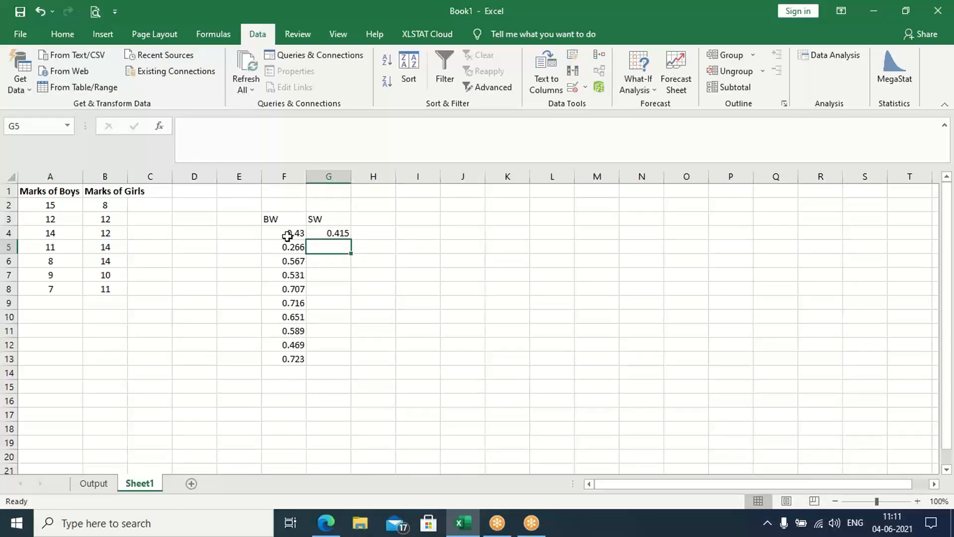
{"action": "type", "text": ".238"}
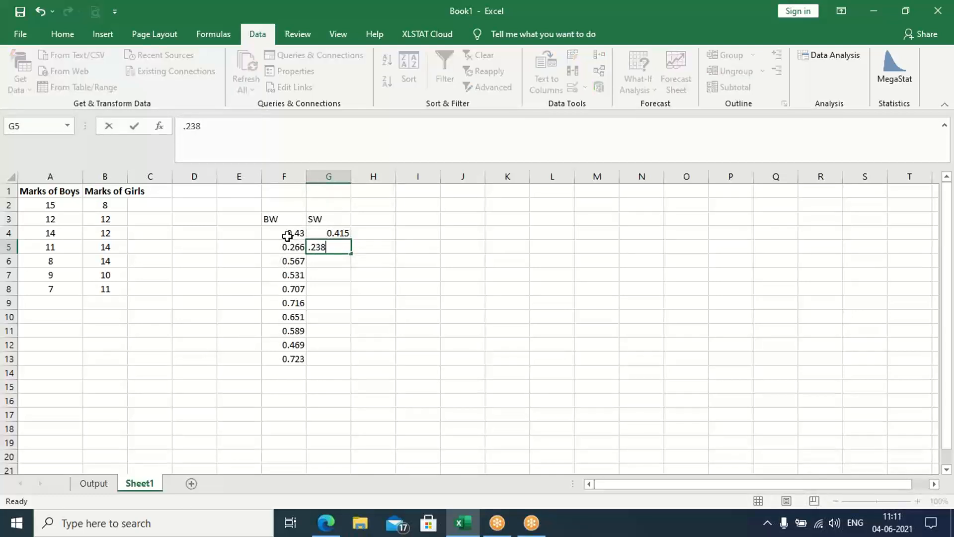
{"action": "key", "text": "Return"}
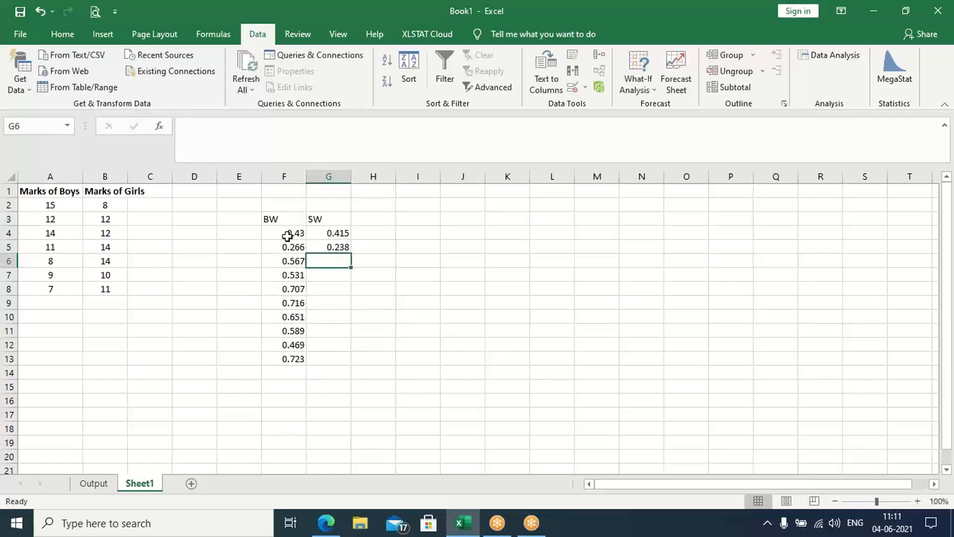
{"action": "type", "text": ".390"}
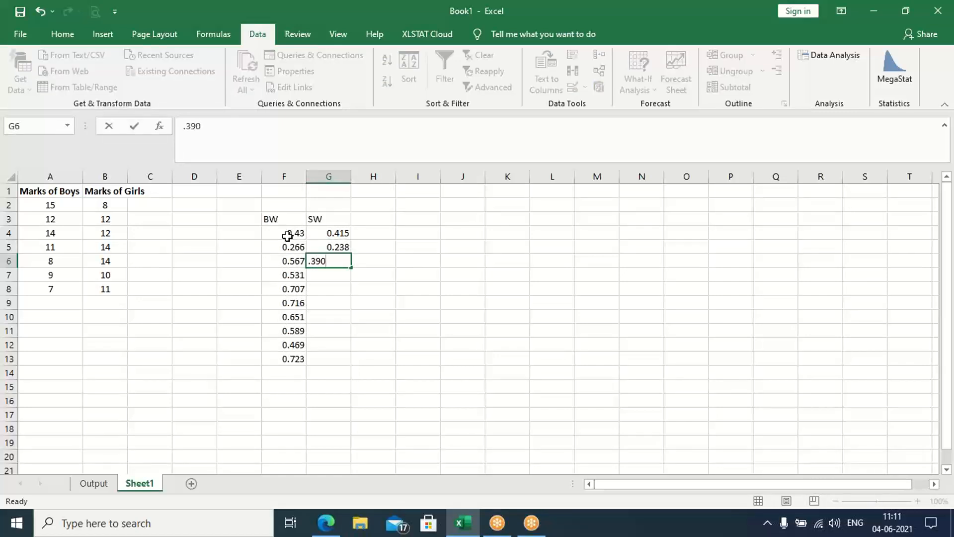
{"action": "key", "text": "Return"}
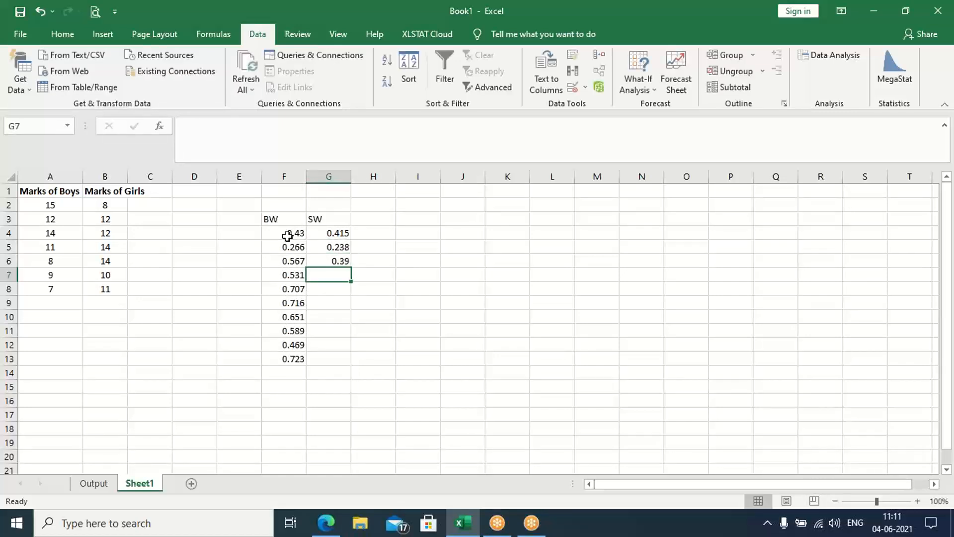
{"action": "type", "text": ".410"}
{"action": "key", "text": "Return"}
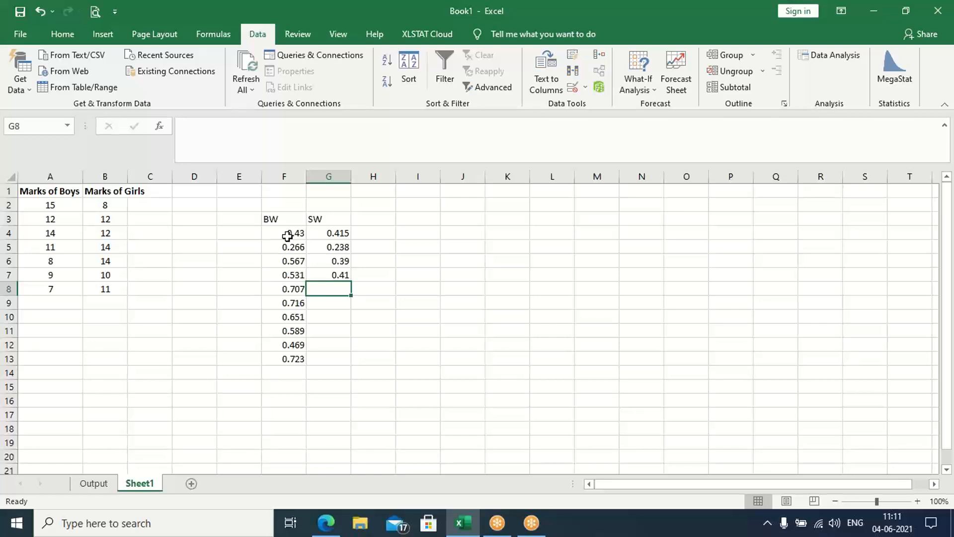
{"action": "type", "text": ".605"}
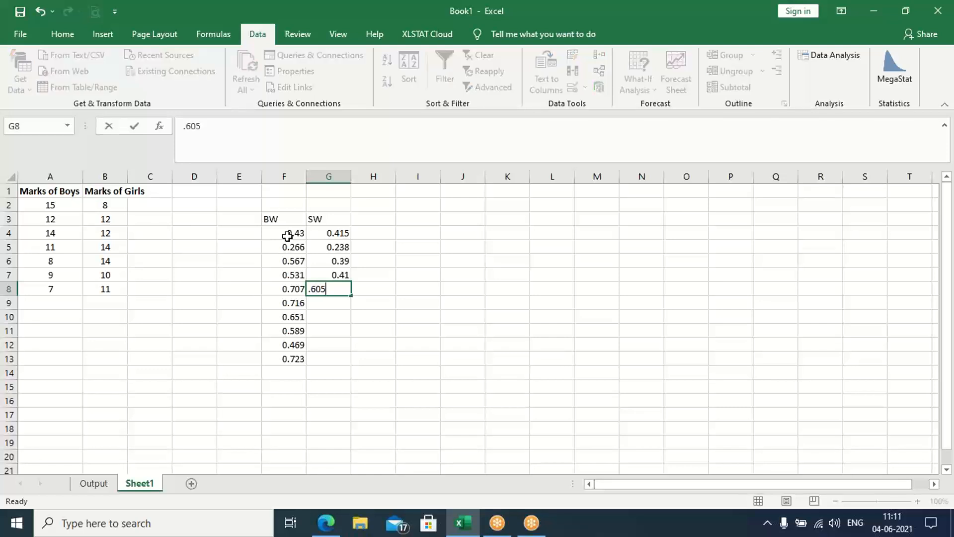
{"action": "key", "text": "Return"}
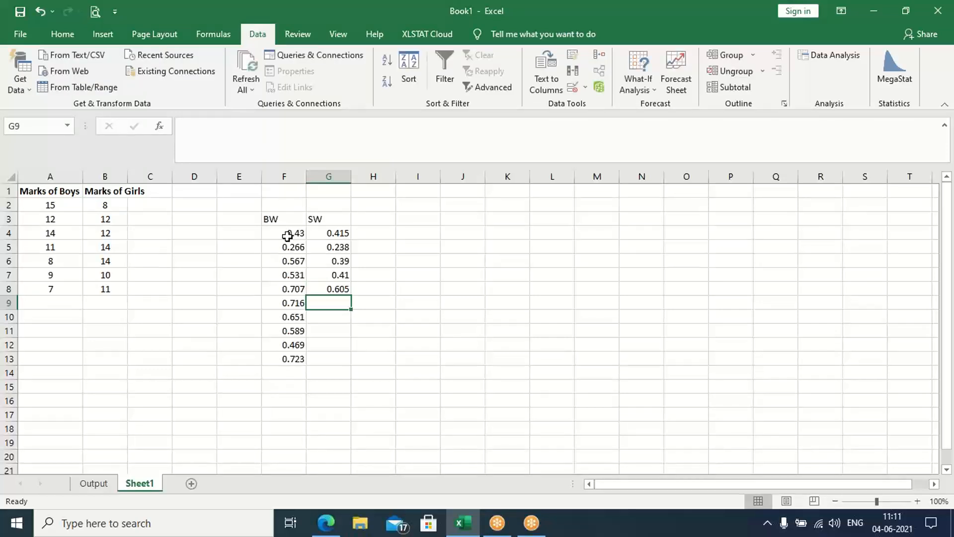
- Enter the remaining surface-water values, .609, .632, .523, .411 and .612, in cells G9 to G13
{"action": "type", "text": ".609"}
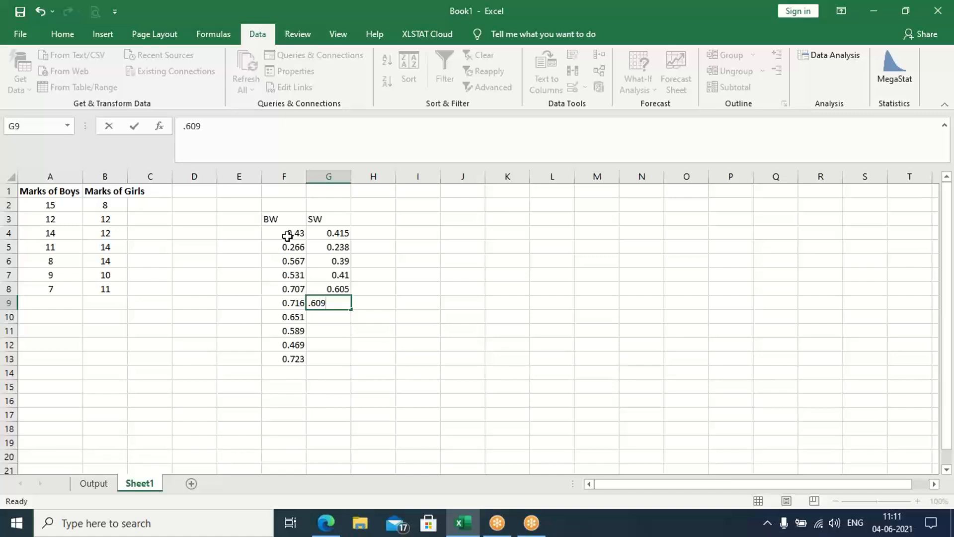
{"action": "key", "text": "Return"}
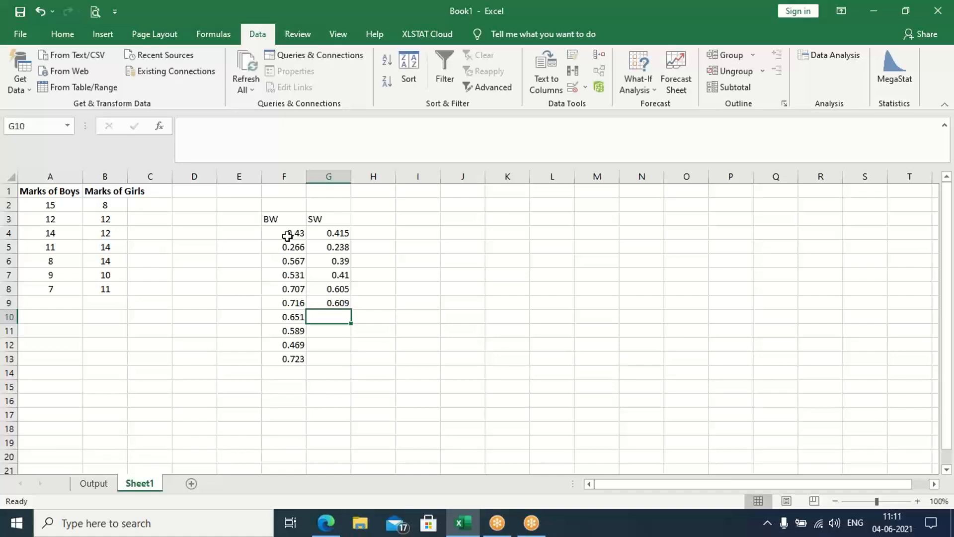
{"action": "type", "text": "."}
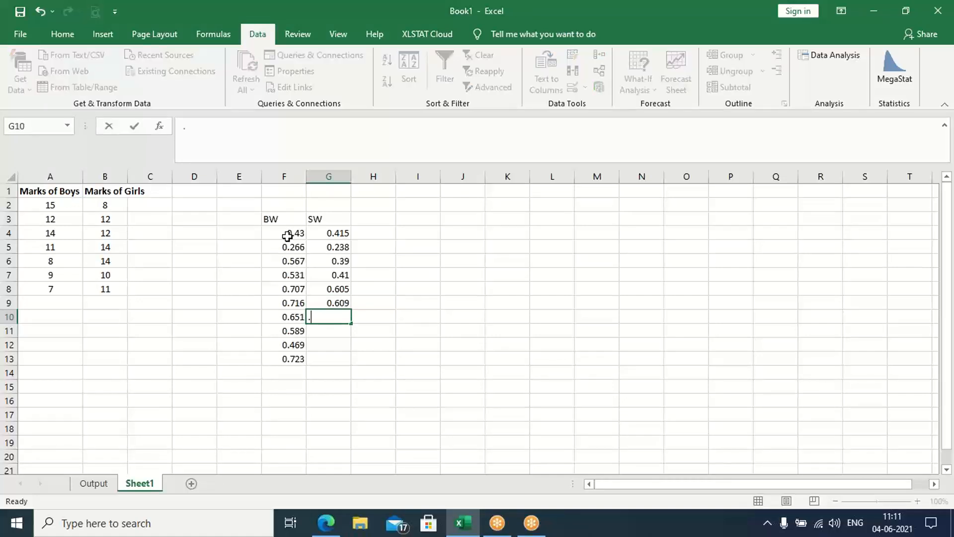
{"action": "type", "text": "632"}
{"action": "key", "text": "Return"}
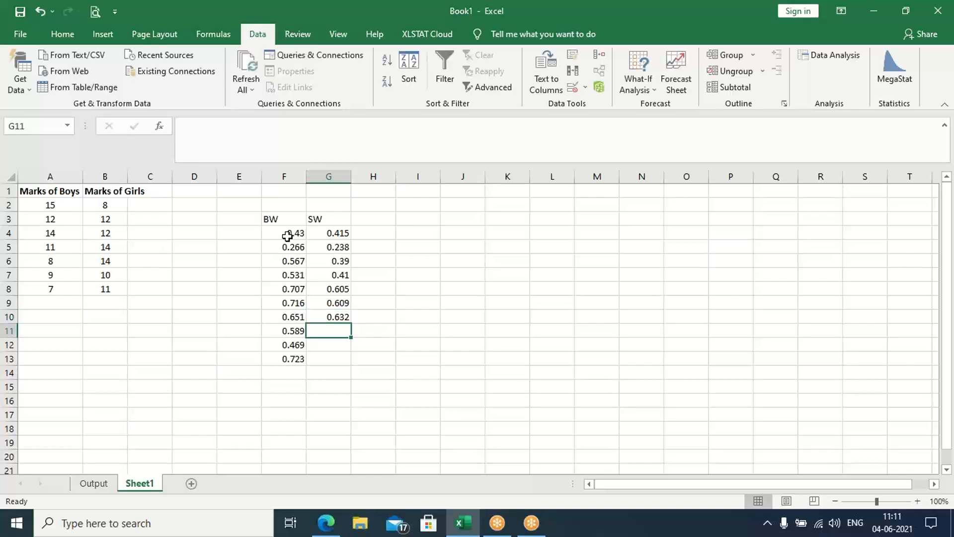
{"action": "type", "text": ".523"}
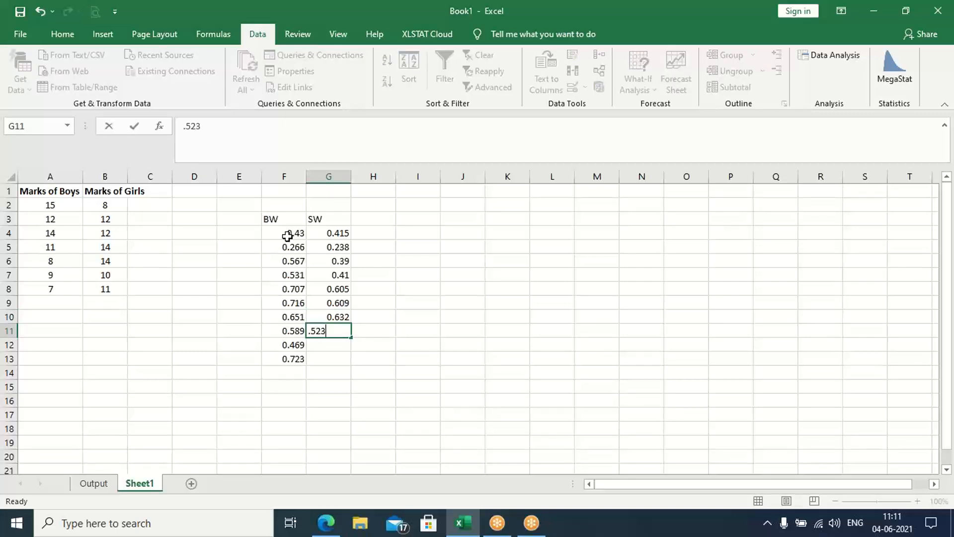
{"action": "key", "text": "Return"}
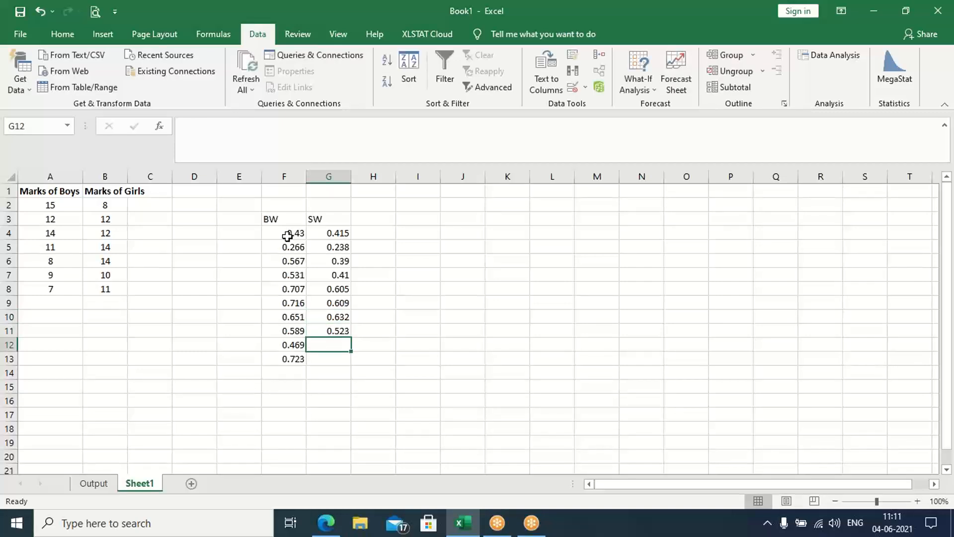
{"action": "type", "text": ".411"}
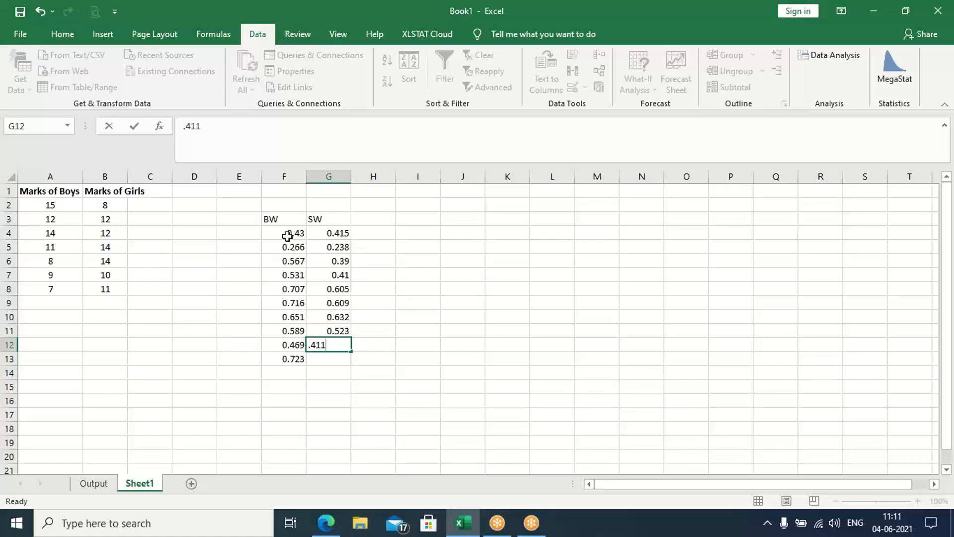
{"action": "key", "text": "Return"}
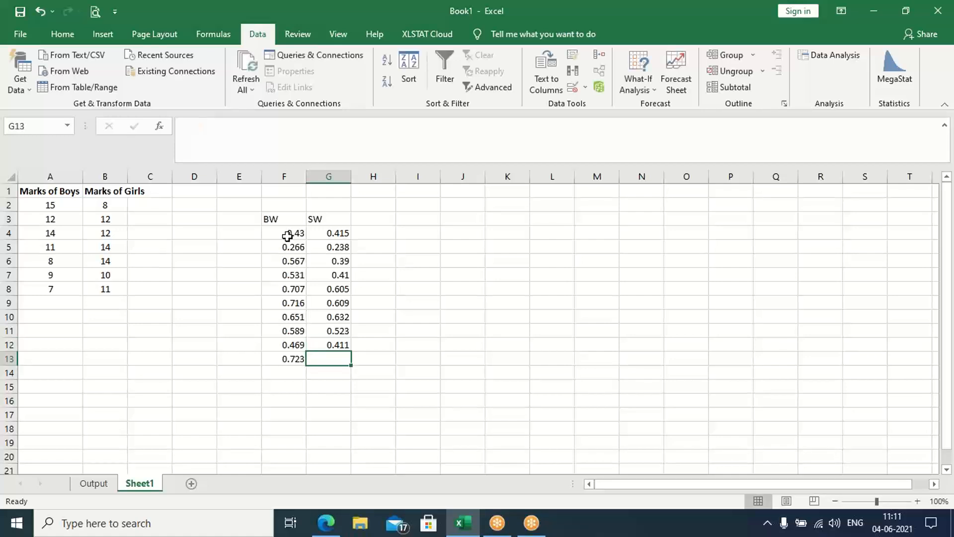
{"action": "type", "text": ".612"}
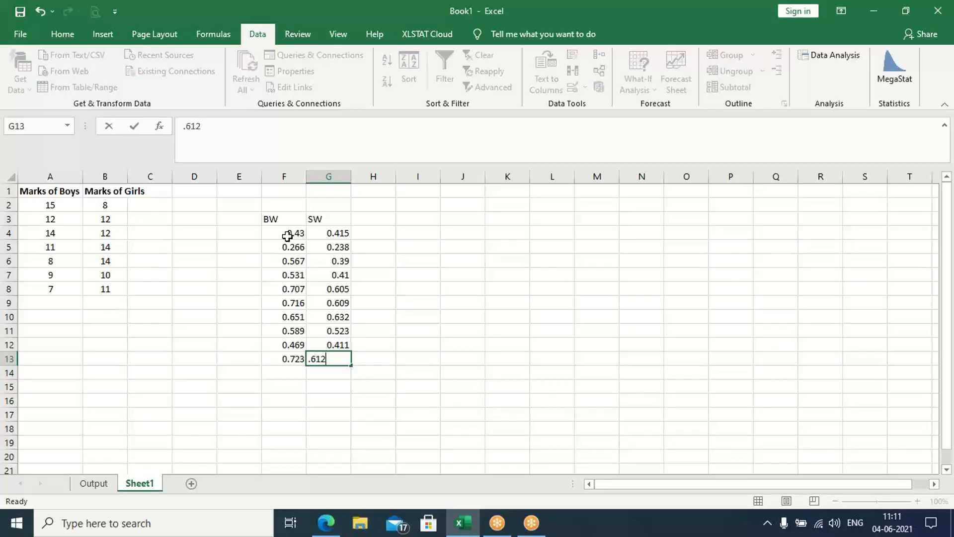
{"action": "left_click", "coordinate": [398, 369]}
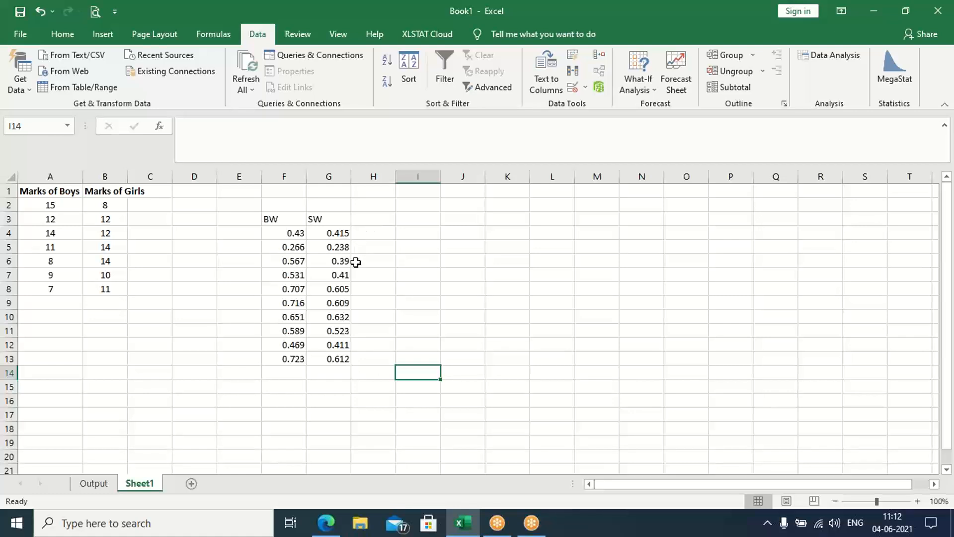
- Enter the header d in H3 for the column of paired differences
{"action": "left_click", "coordinate": [382, 219]}
{"action": "type", "text": "D"}
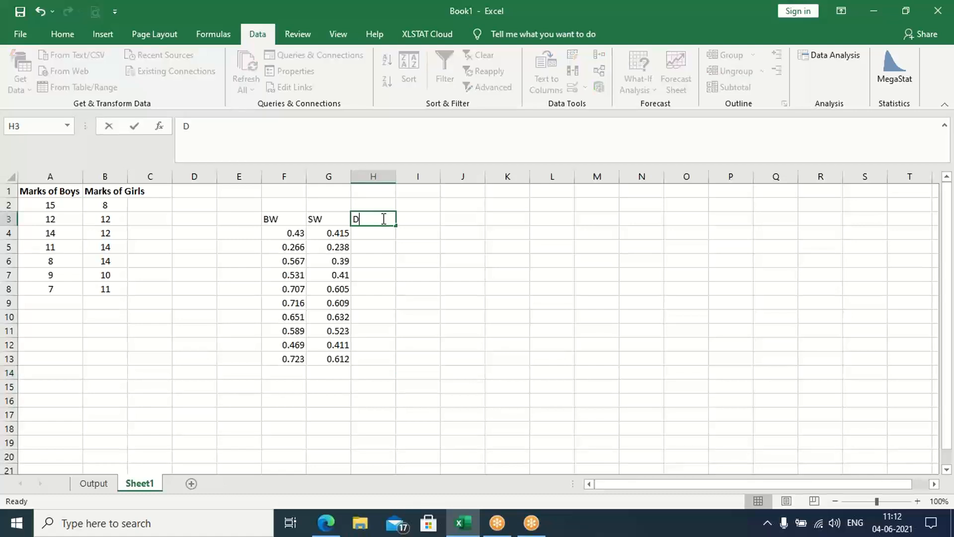
{"action": "key", "text": "BackSpace"}
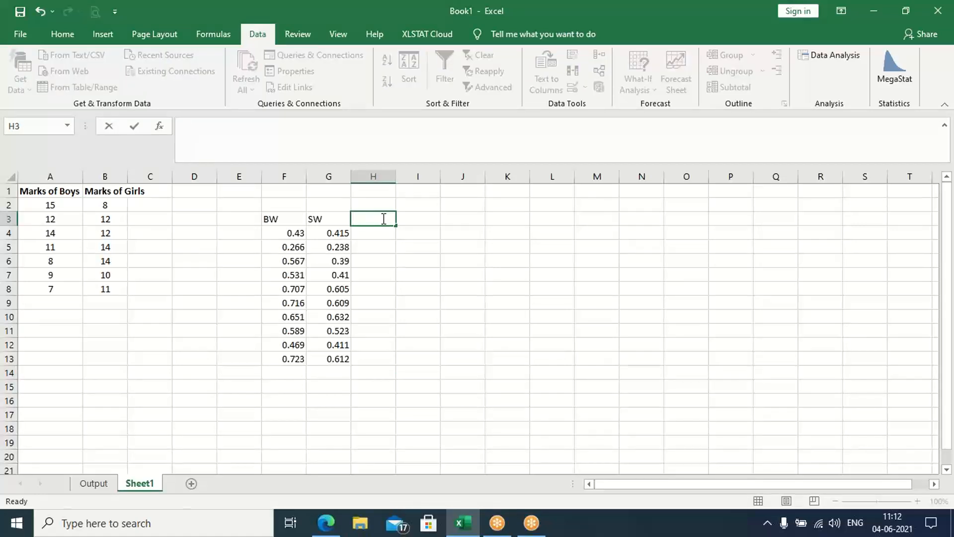
{"action": "type", "text": "d"}
{"action": "key", "text": "Return"}
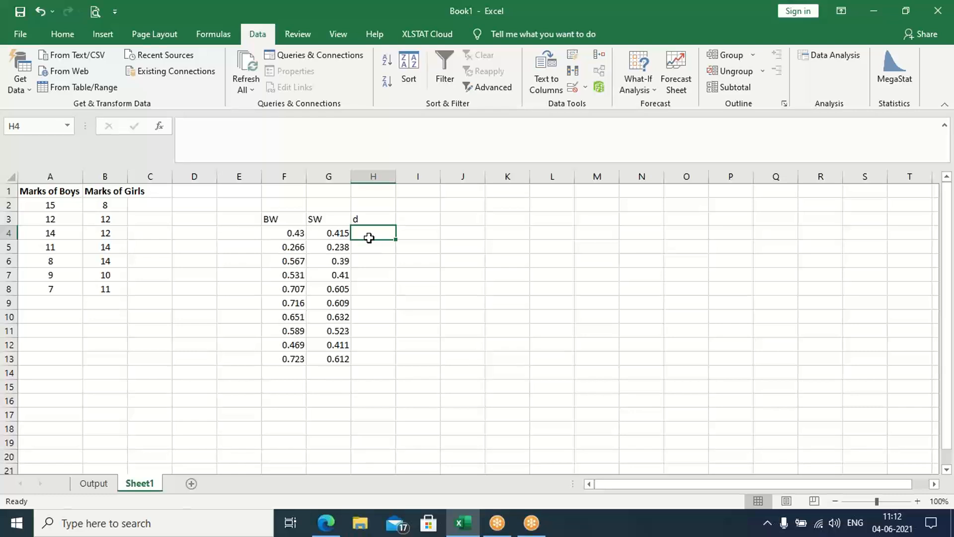
- Calculate the BW minus SW difference with =F4-G4 in H4 and fill the formula down to H13
{"action": "type", "text": "="}
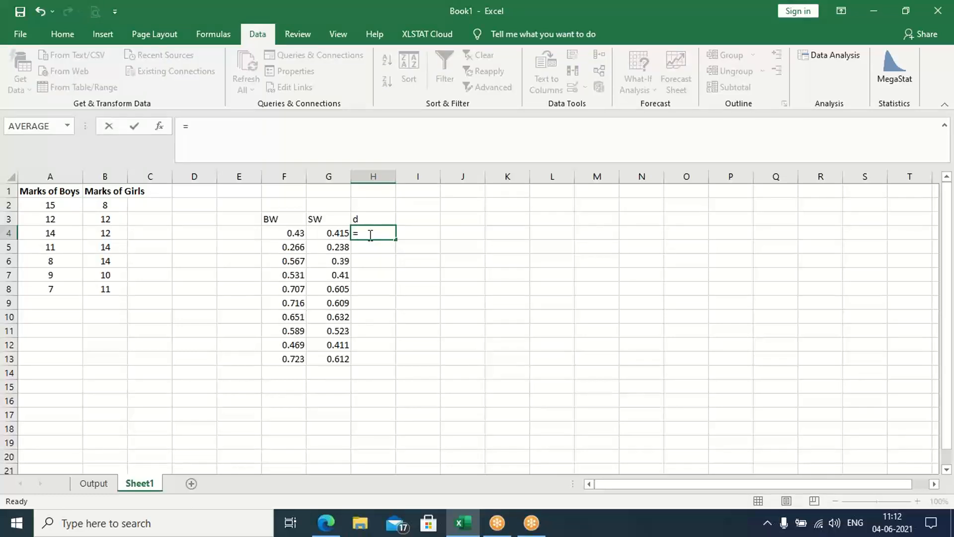
{"action": "left_click", "coordinate": [280, 234]}
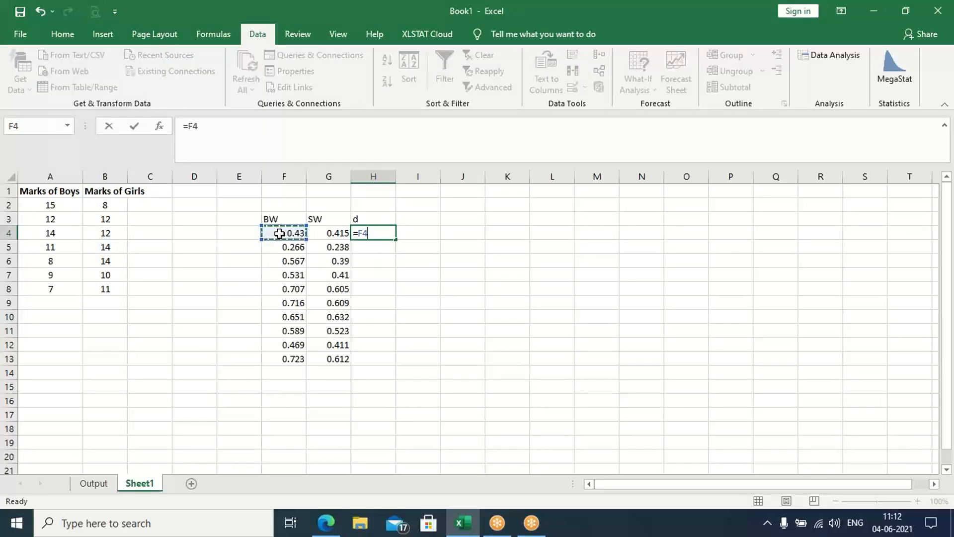
{"action": "type", "text": "-"}
{"action": "left_click", "coordinate": [333, 233]}
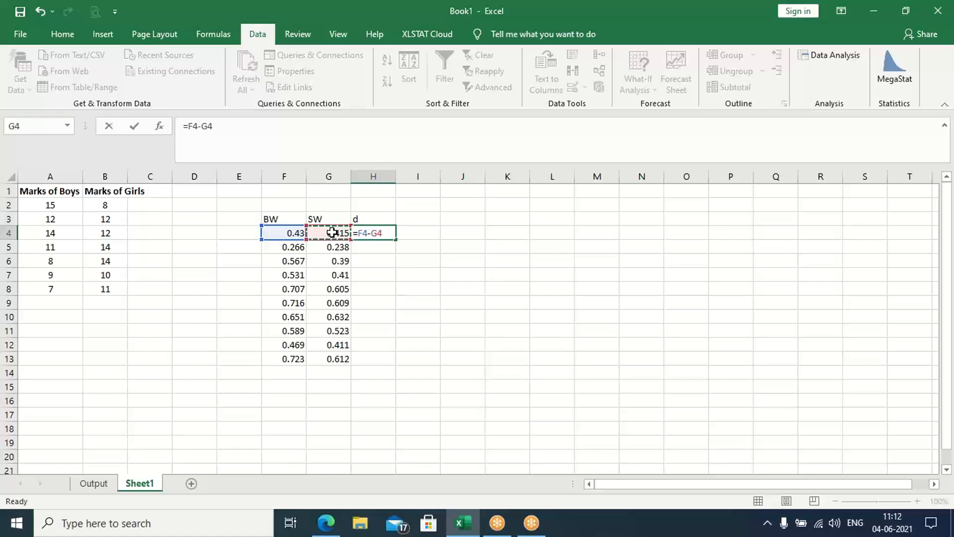
{"action": "key", "text": "Return"}
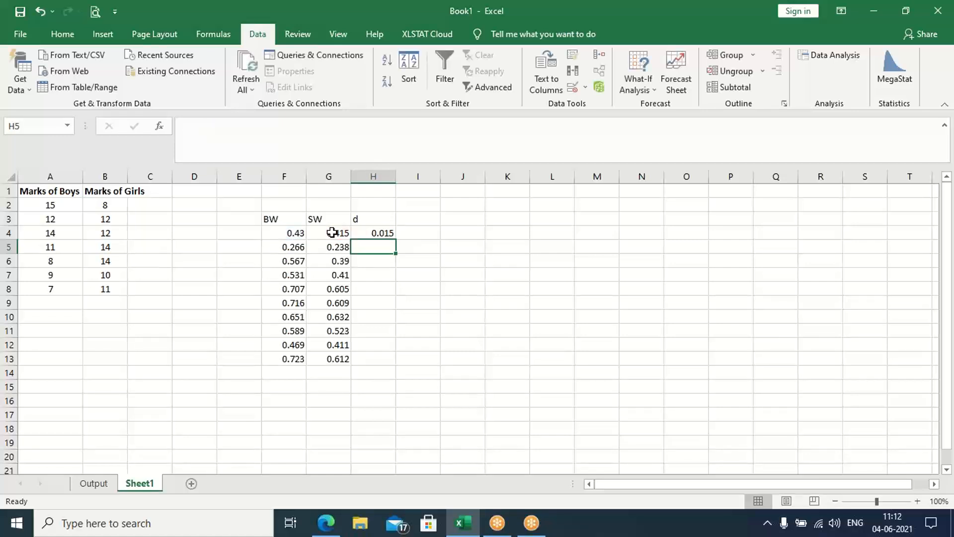
{"action": "left_click", "coordinate": [385, 233]}
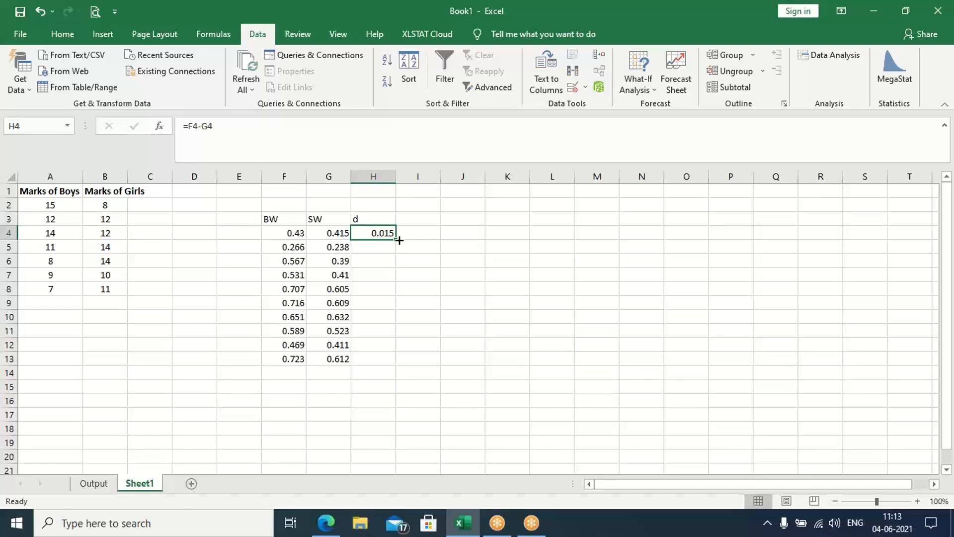
{"action": "double_click", "coordinate": [397, 240]}
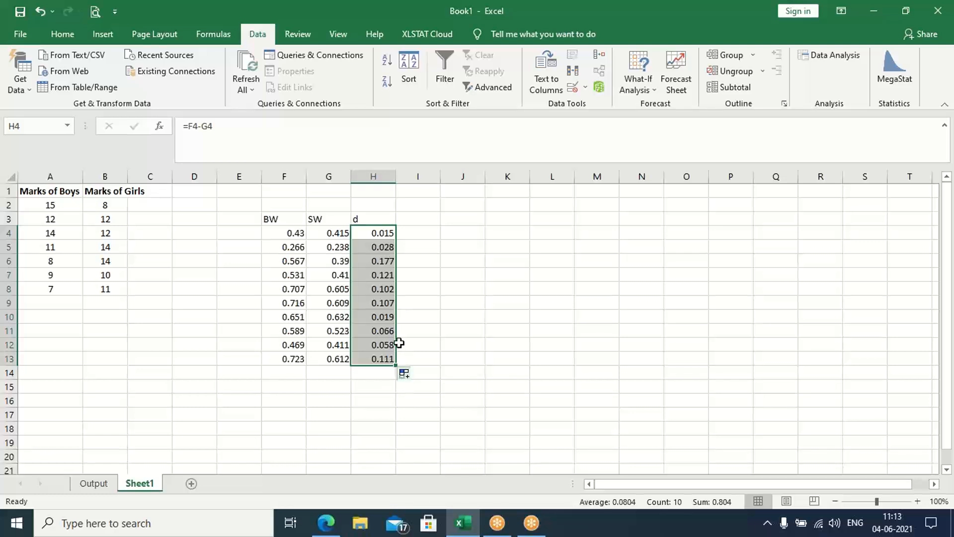
- Total the differences in H4:H13 with AutoSum, placing the sum in H14
{"action": "left_click", "coordinate": [381, 378]}
{"action": "left_click", "coordinate": [380, 378]}
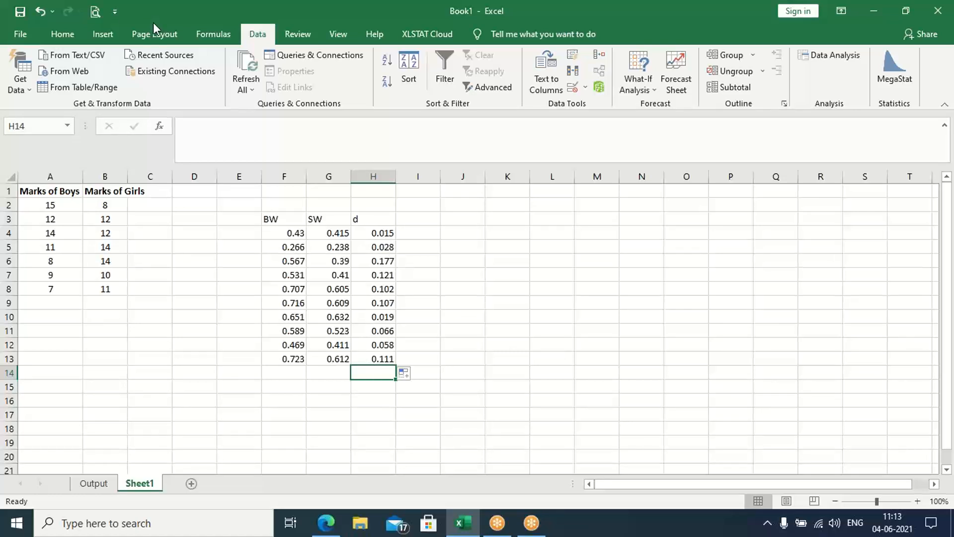
{"action": "left_click", "coordinate": [212, 34]}
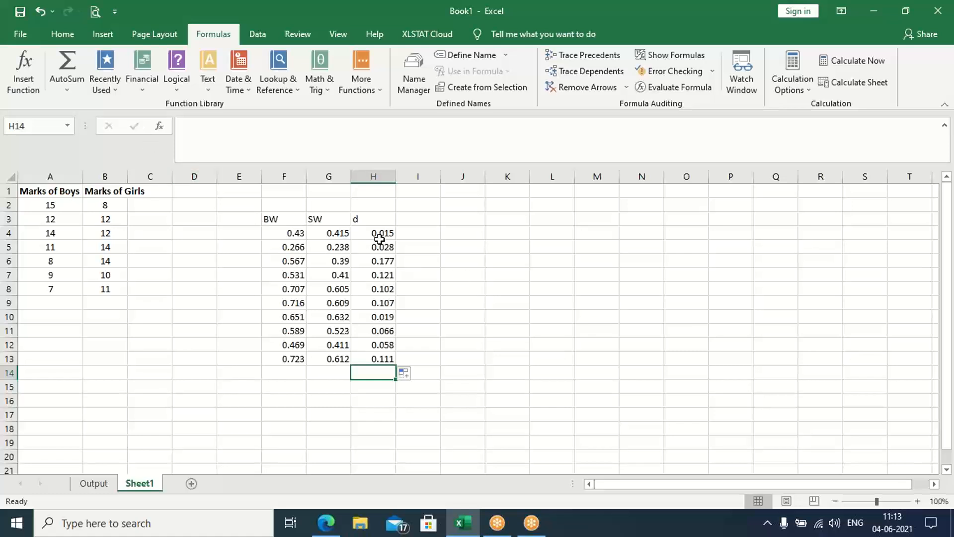
{"action": "left_click_drag", "start_coordinate": [381, 234], "coordinate": [388, 359]}
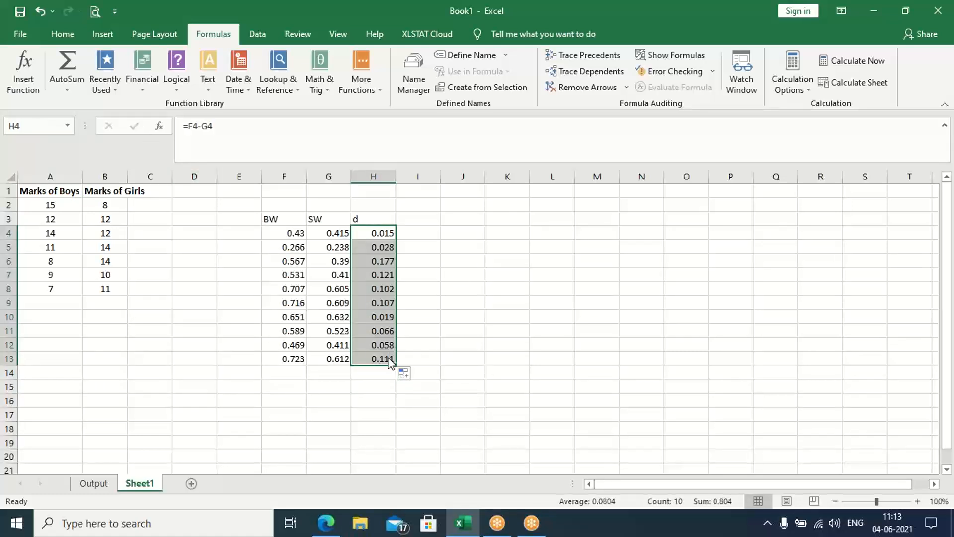
{"action": "left_click", "coordinate": [72, 75]}
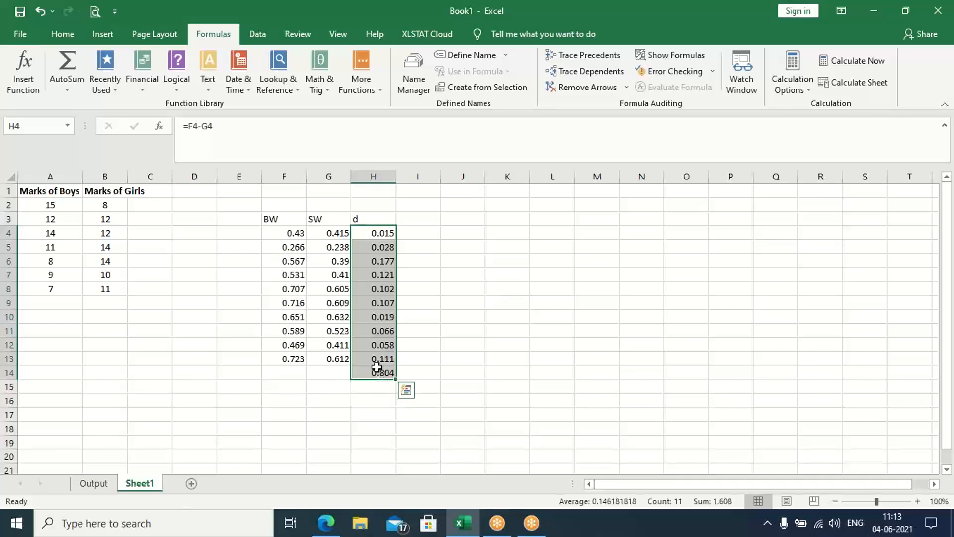
{"action": "left_click", "coordinate": [376, 374]}
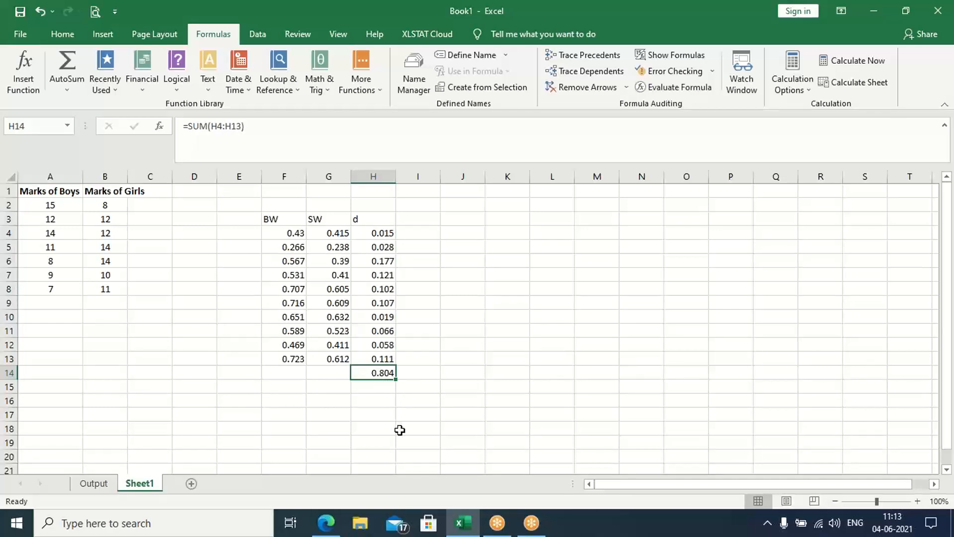
{"action": "left_click", "coordinate": [411, 375]}
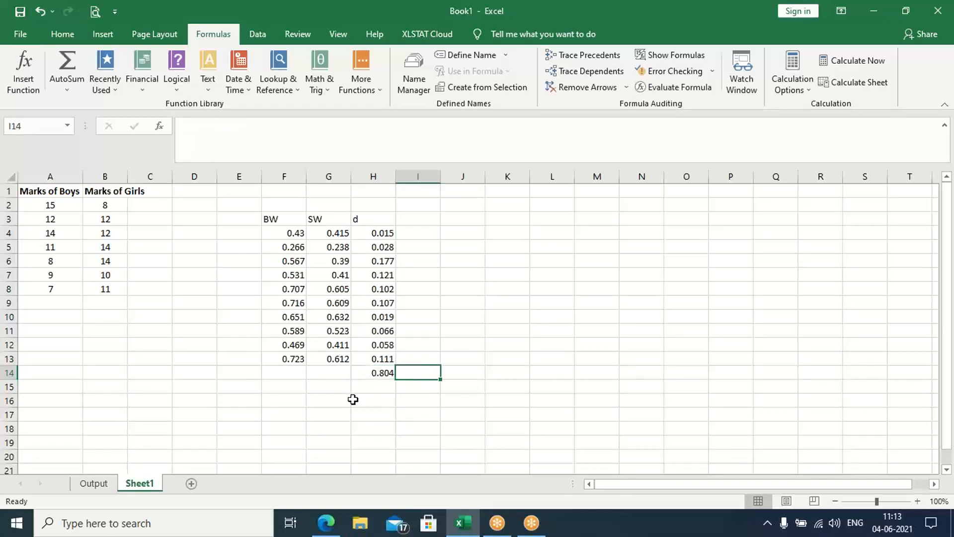
- Enter the label mean d in G15, beside the cell below the total of the differences
{"action": "left_click", "coordinate": [368, 390]}
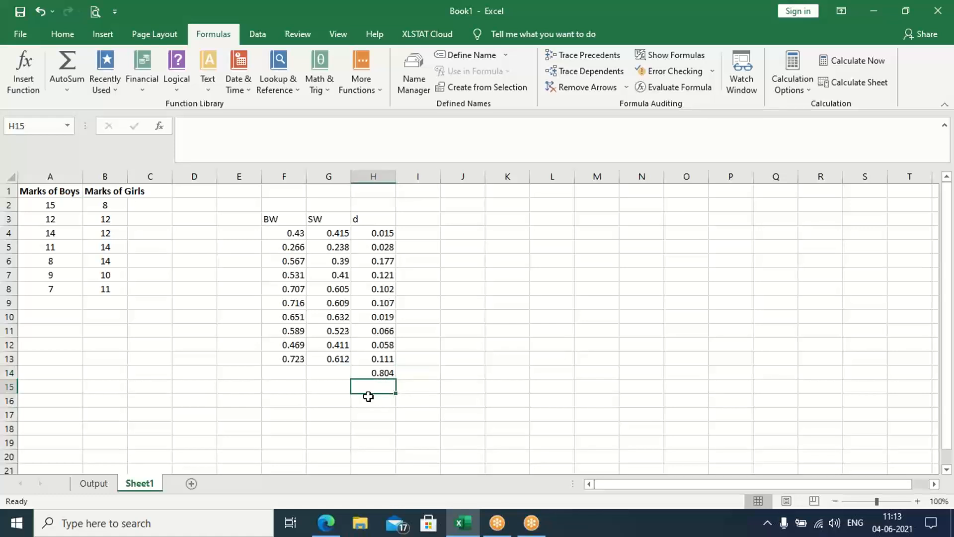
{"action": "left_click", "coordinate": [331, 384]}
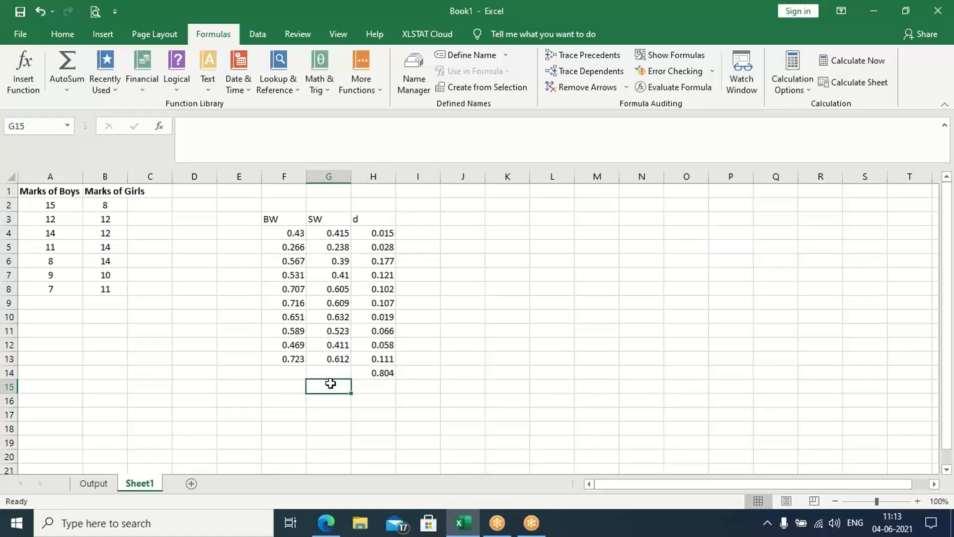
{"action": "type", "text": "me"}
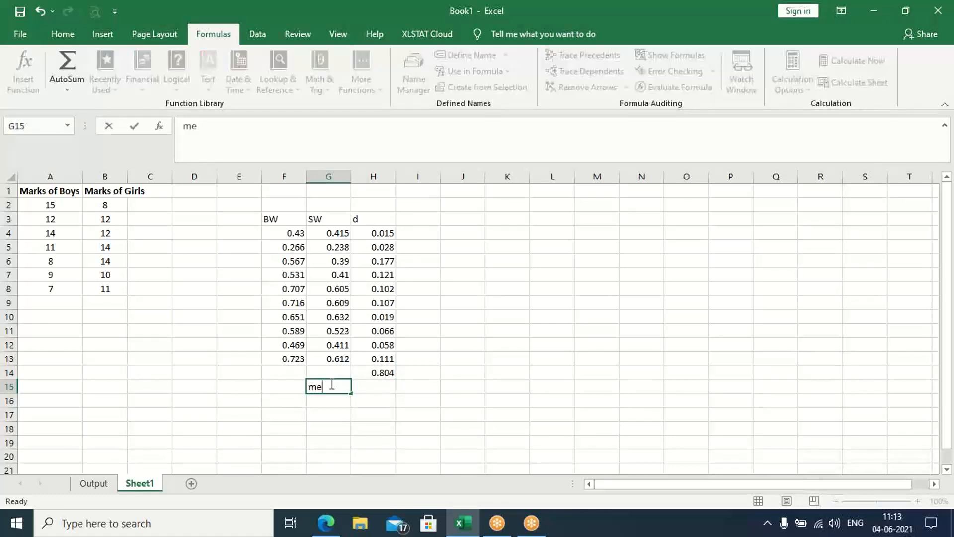
{"action": "type", "text": "an d"}
- Calculate the mean difference in H15 with the formula =H14/10
{"action": "left_click", "coordinate": [383, 386]}
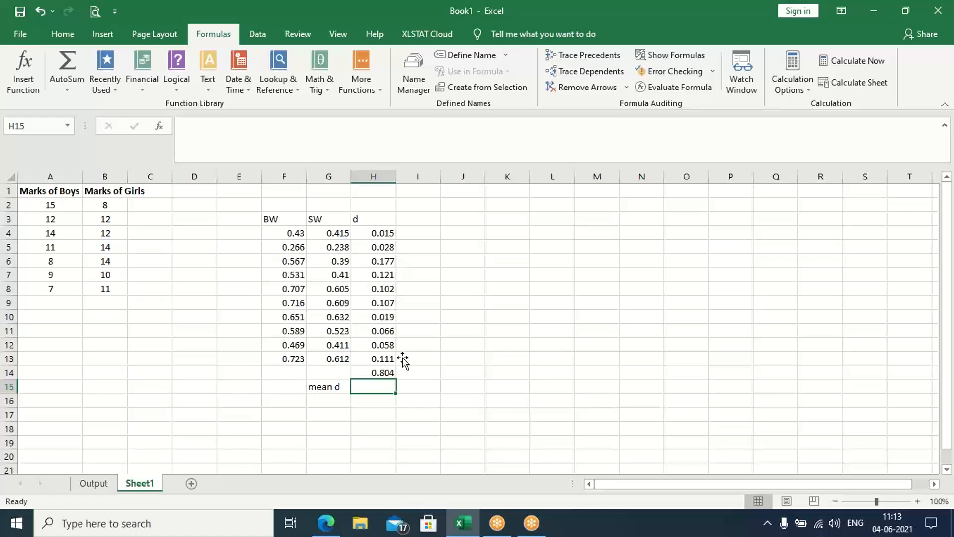
{"action": "key", "text": "Up"}
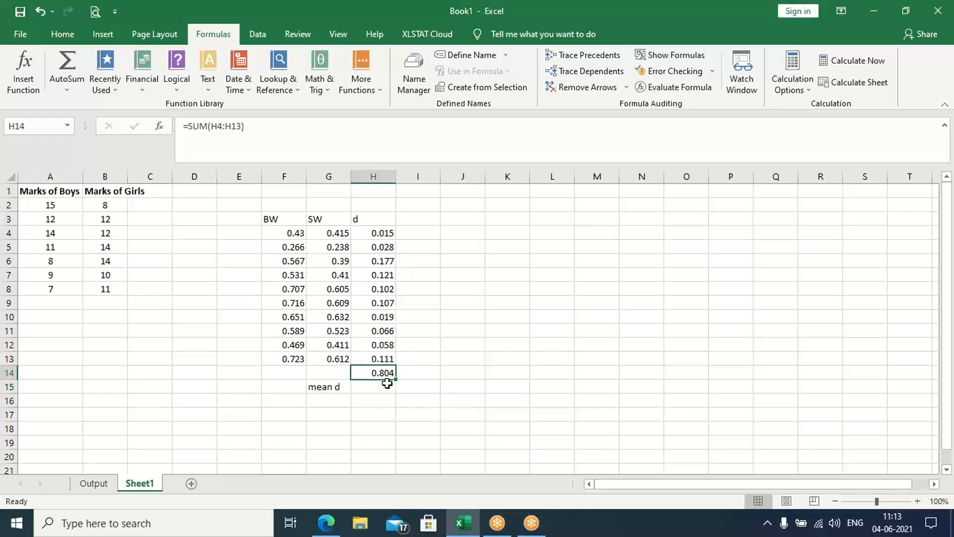
{"action": "left_click", "coordinate": [378, 387]}
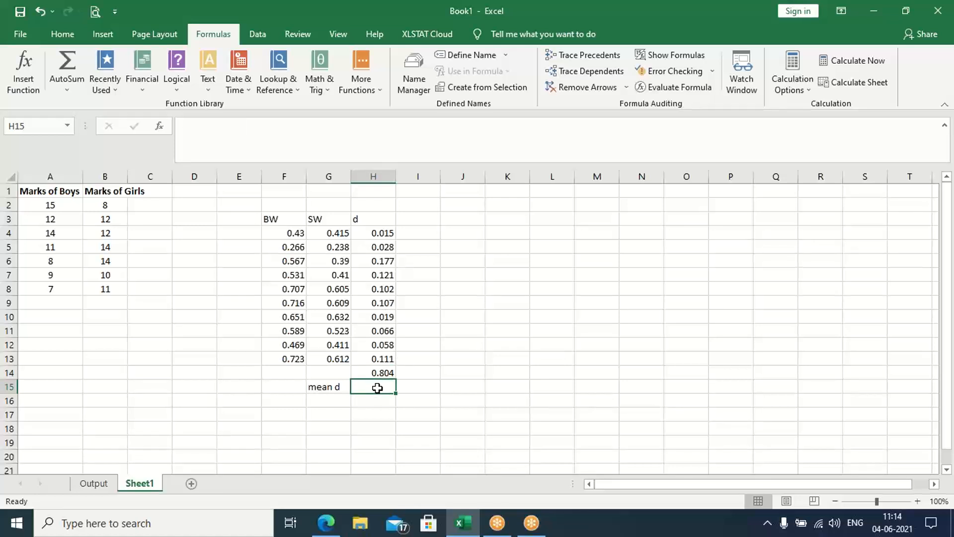
{"action": "type", "text": "="}
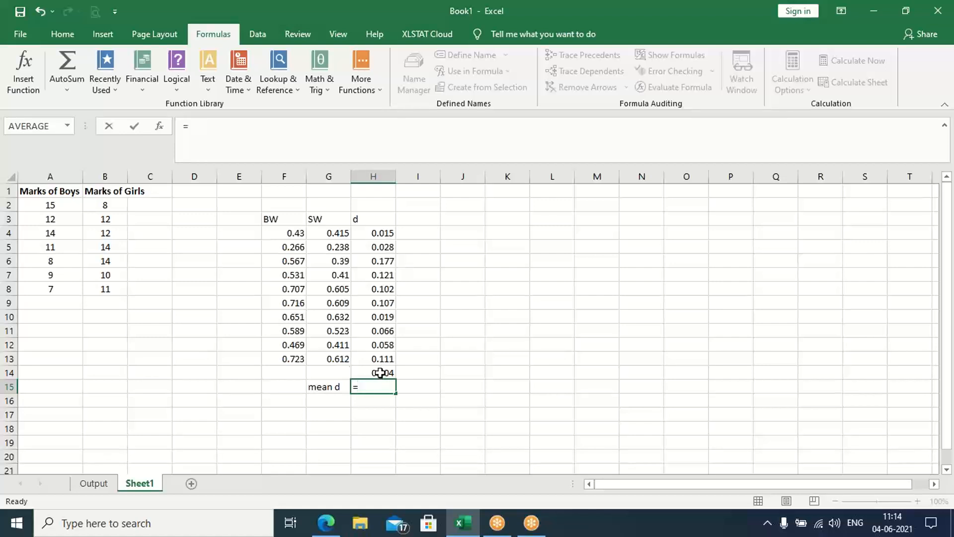
{"action": "left_click", "coordinate": [380, 374]}
{"action": "type", "text": "/"}
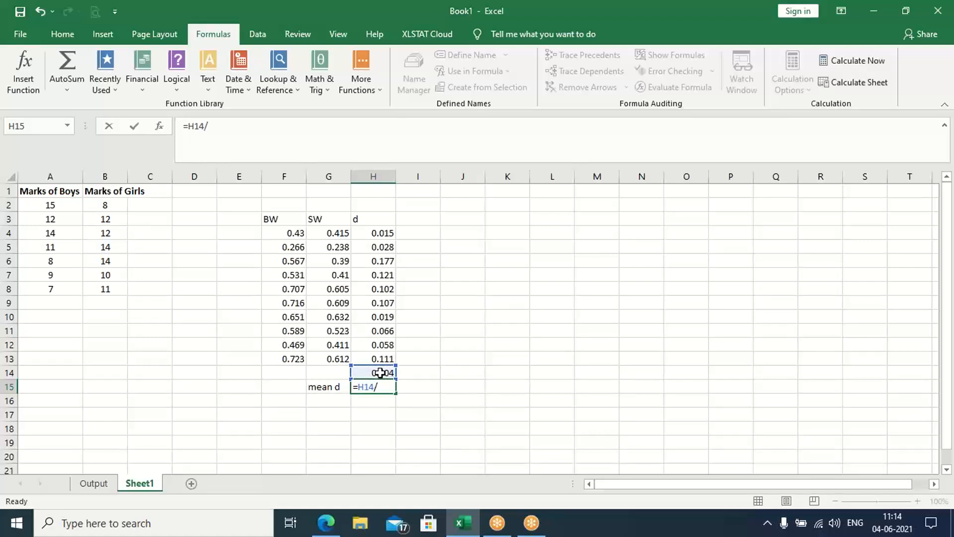
{"action": "type", "text": "10"}
{"action": "key", "text": "Return"}
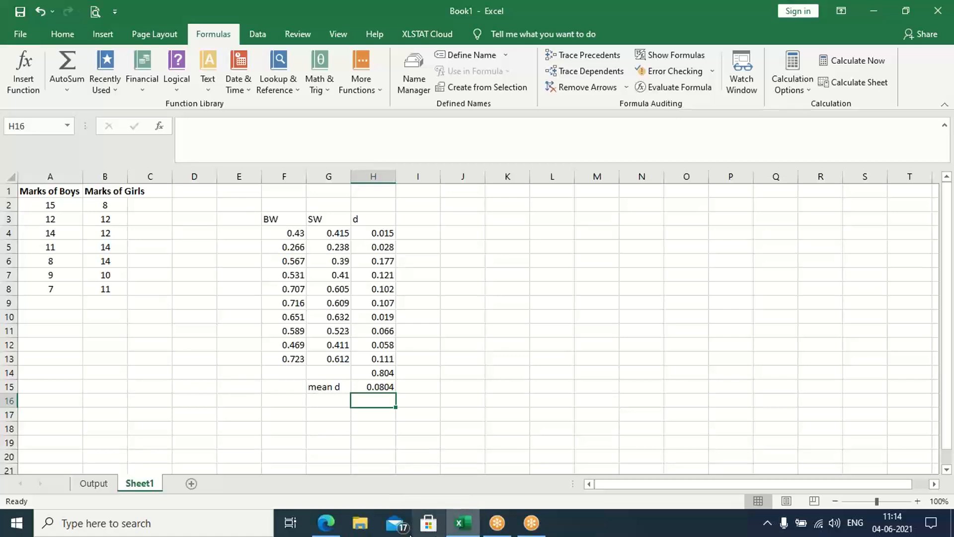
- Switch to the textbook PDF in Edge, read Example 8's critical value, test statistic and interpretation, and return to the Excel worksheet
{"action": "left_click", "coordinate": [324, 524]}
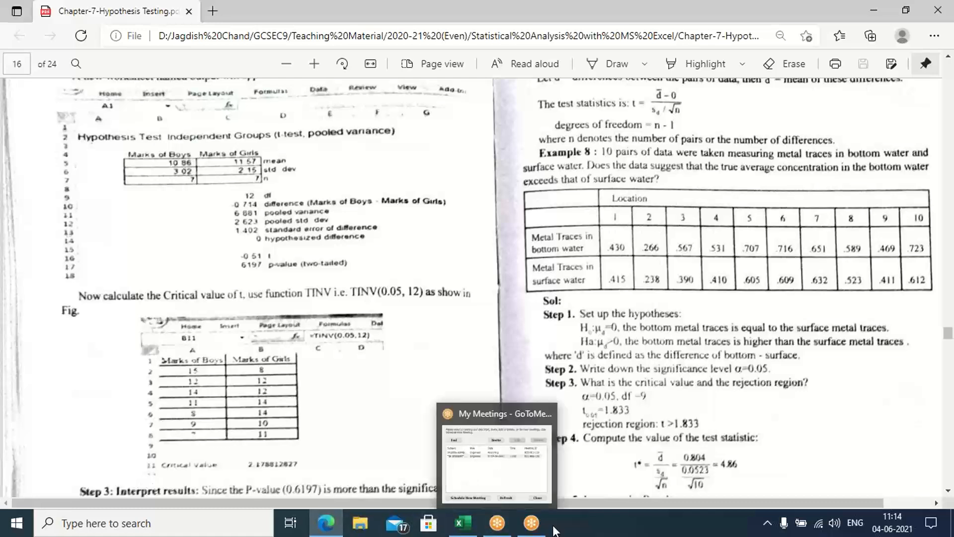
{"action": "left_click", "coordinate": [460, 528]}
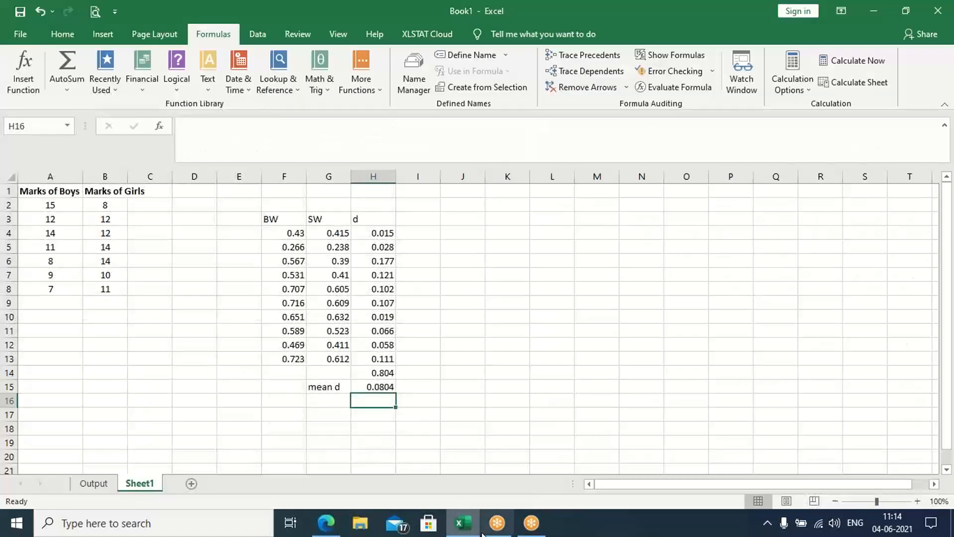
{"action": "mouse_move", "coordinate": [326, 526]}
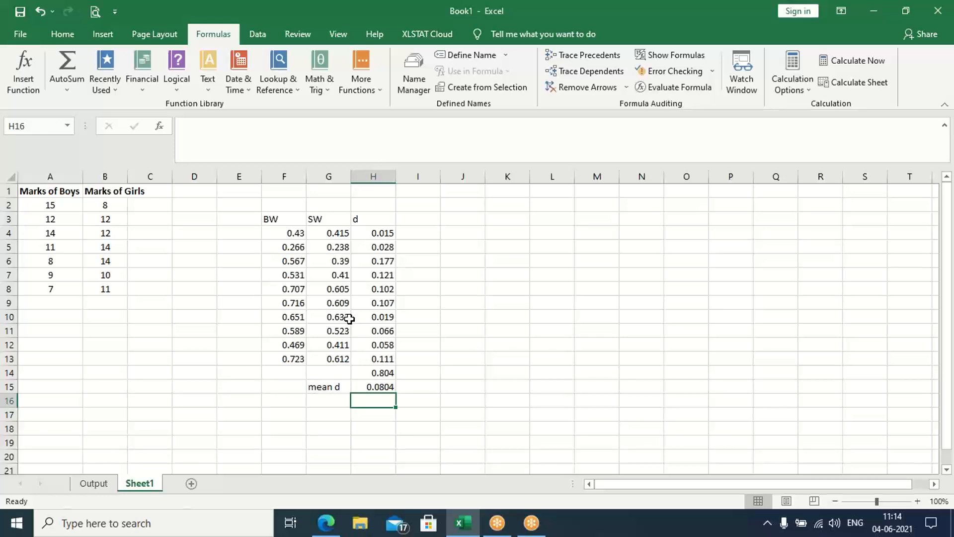
{"action": "left_click", "coordinate": [330, 524]}
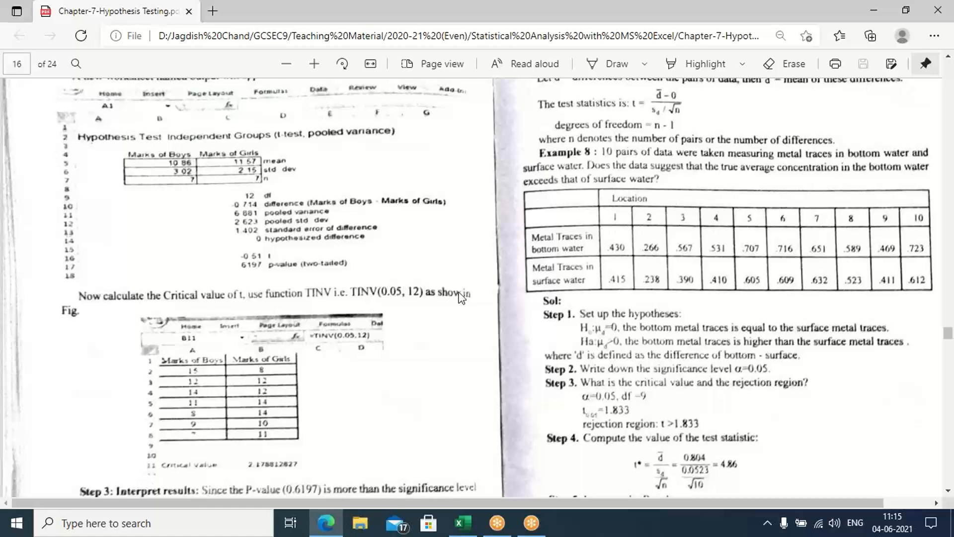
{"action": "scroll", "coordinate": [520, 313], "scroll_direction": "down", "scroll_amount": 3}
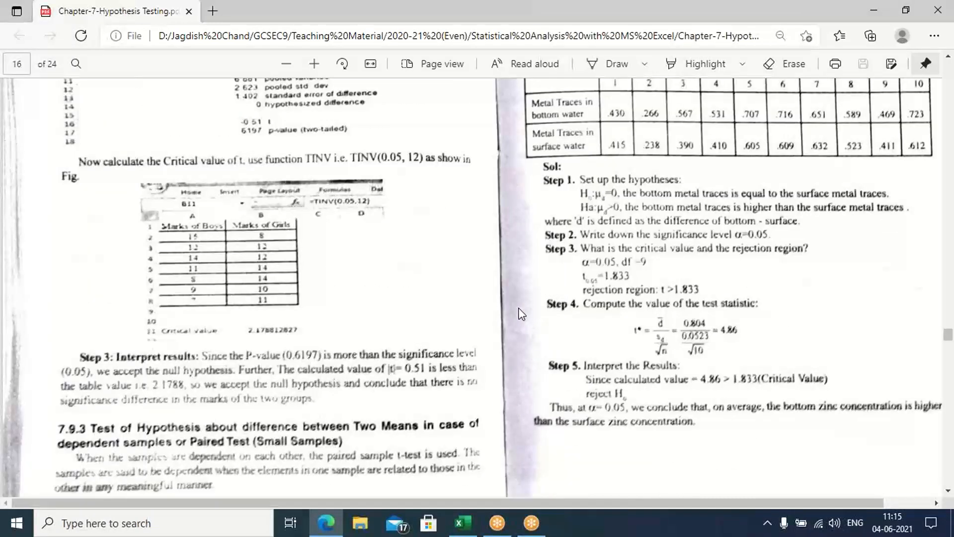
{"action": "scroll", "coordinate": [520, 313], "scroll_direction": "down", "scroll_amount": 1}
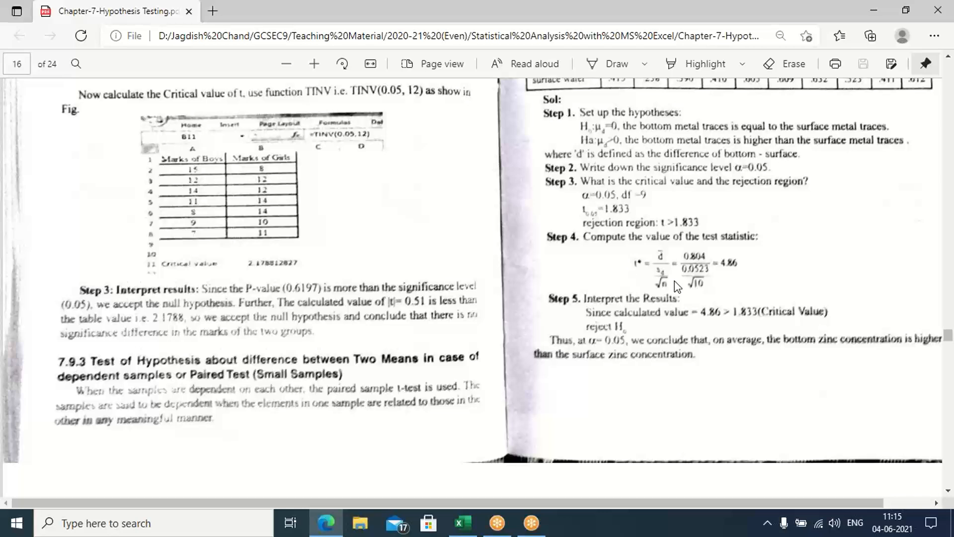
{"action": "left_click", "coordinate": [462, 524]}
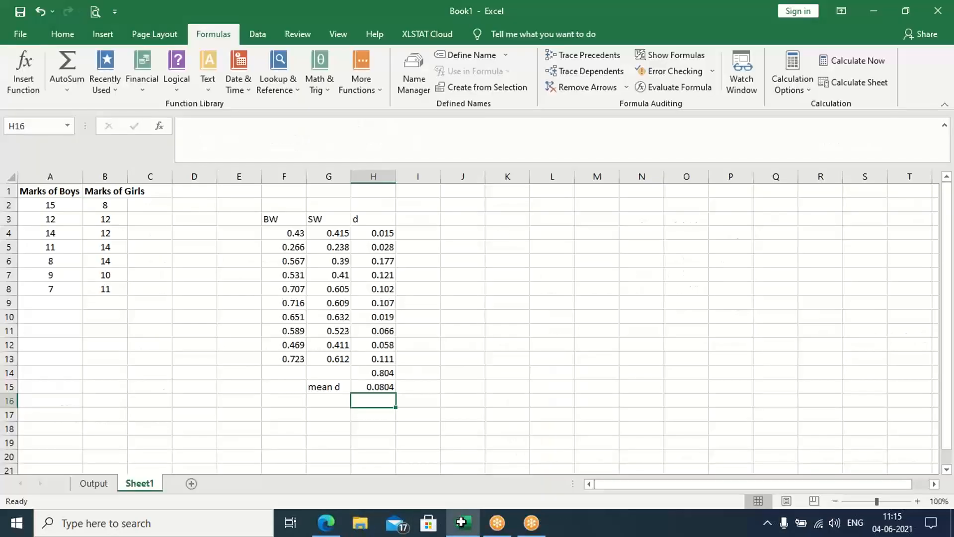
{"action": "left_click", "coordinate": [319, 398]}
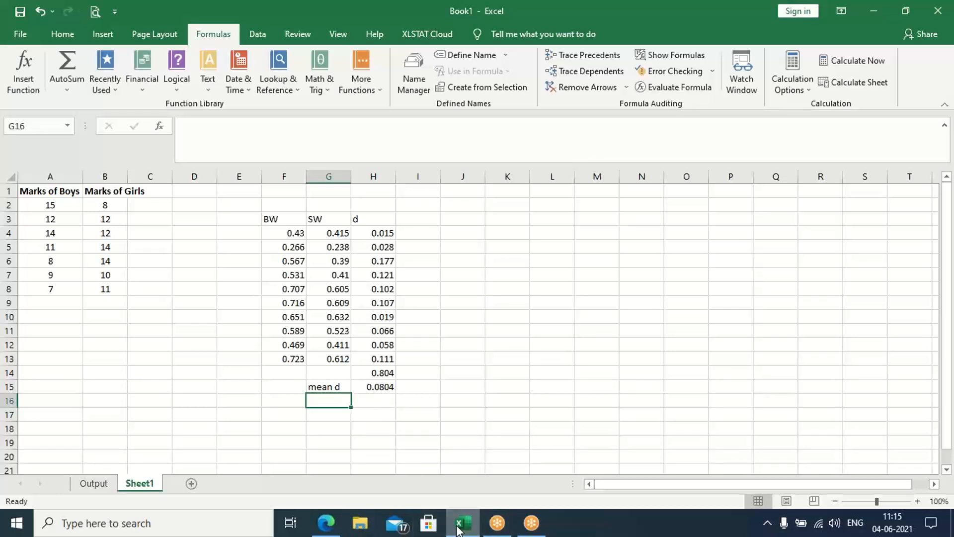
- Switch to the textbook PDF and read page 132's MS-Excel solution of the paired test, including its data layout and MegaStat instructions
{"action": "left_click", "coordinate": [334, 531]}
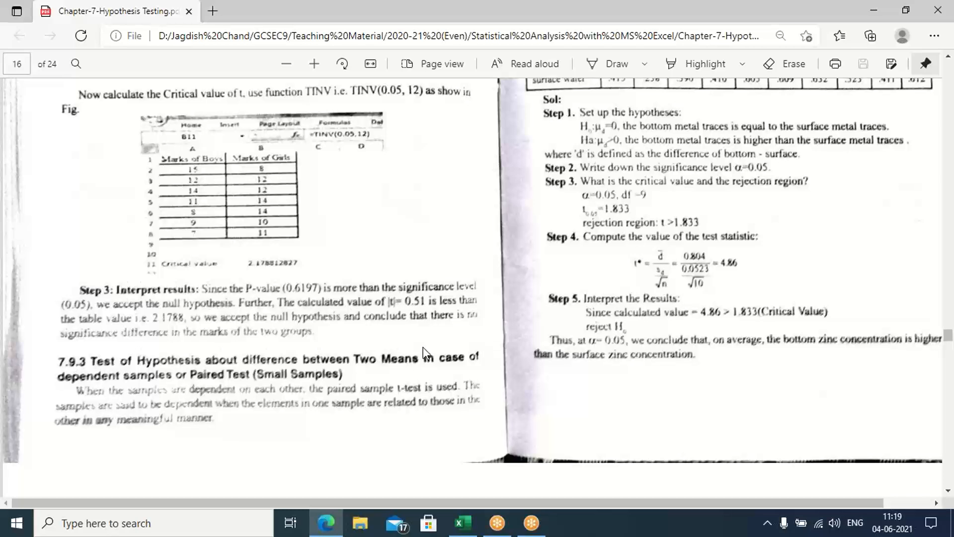
{"action": "scroll", "coordinate": [423, 353], "scroll_direction": "down", "scroll_amount": 3}
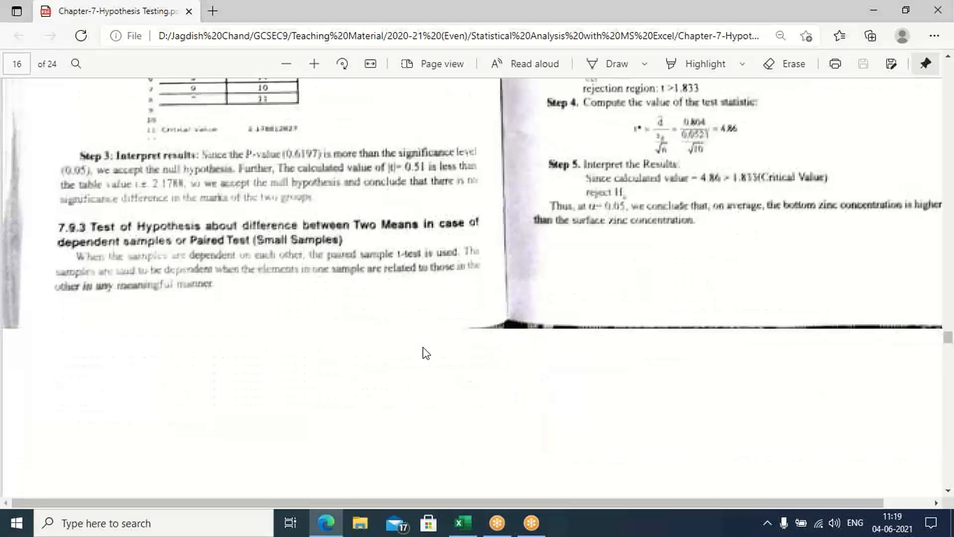
{"action": "scroll", "coordinate": [426, 353], "scroll_direction": "down", "scroll_amount": 3}
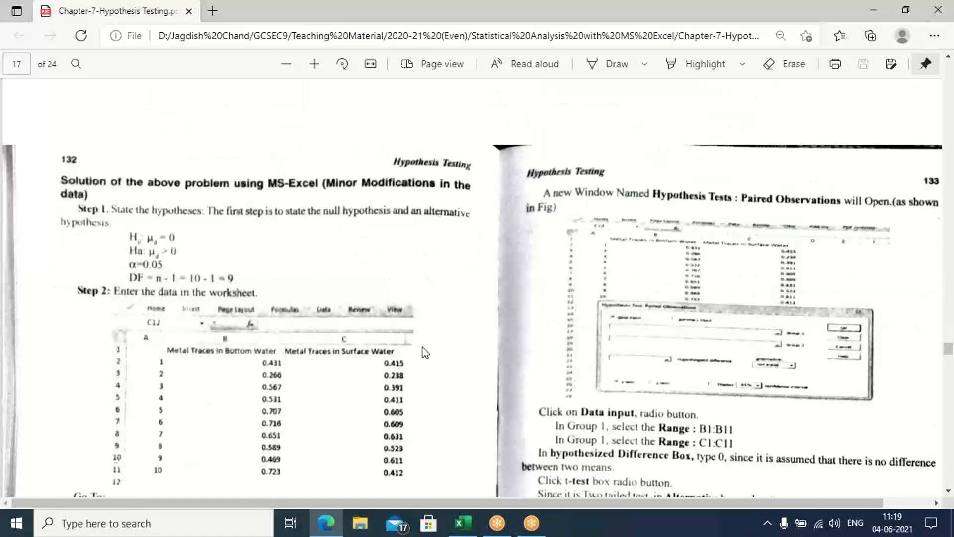
{"action": "scroll", "coordinate": [423, 353], "scroll_direction": "down", "scroll_amount": 2}
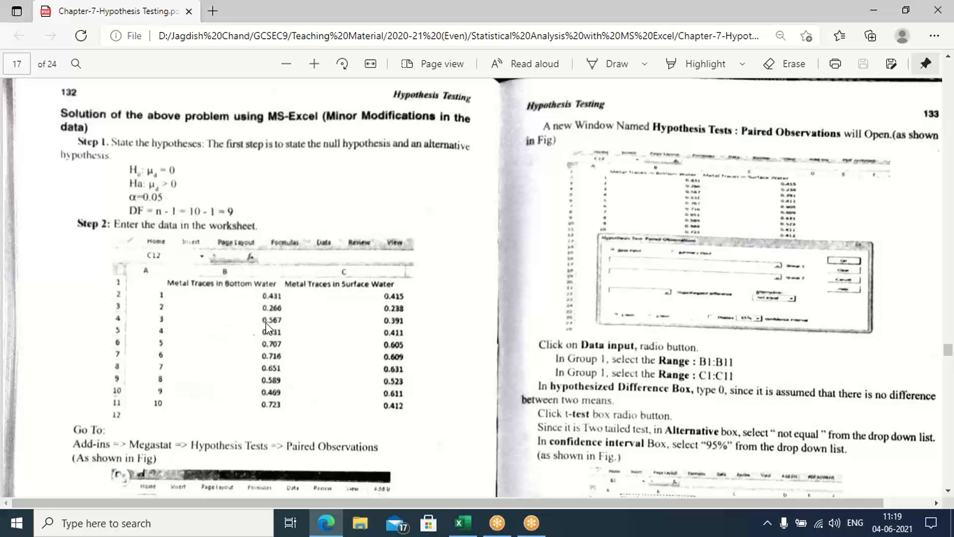
{"action": "mouse_move", "coordinate": [473, 526]}
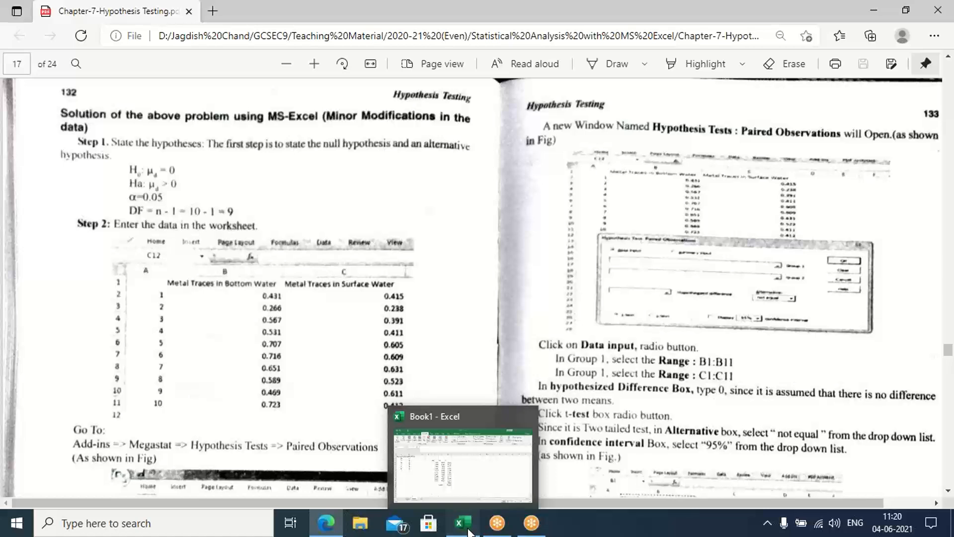
- Switch back to Excel and clear the boys' and girls' marks from A1:C10 on Sheet1
{"action": "left_click", "coordinate": [470, 532]}
{"action": "left_click_drag", "start_coordinate": [134, 322], "coordinate": [52, 185]}
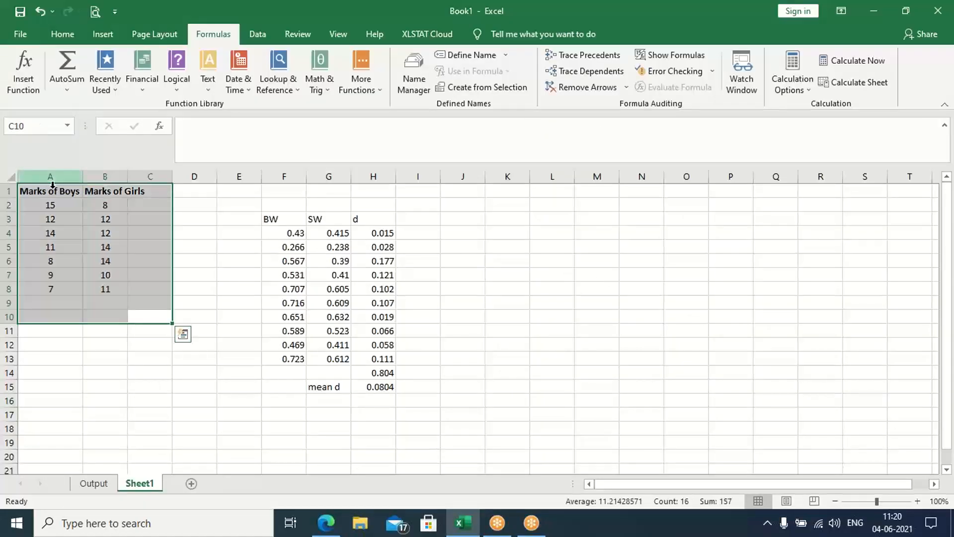
{"action": "key", "text": "Delete"}
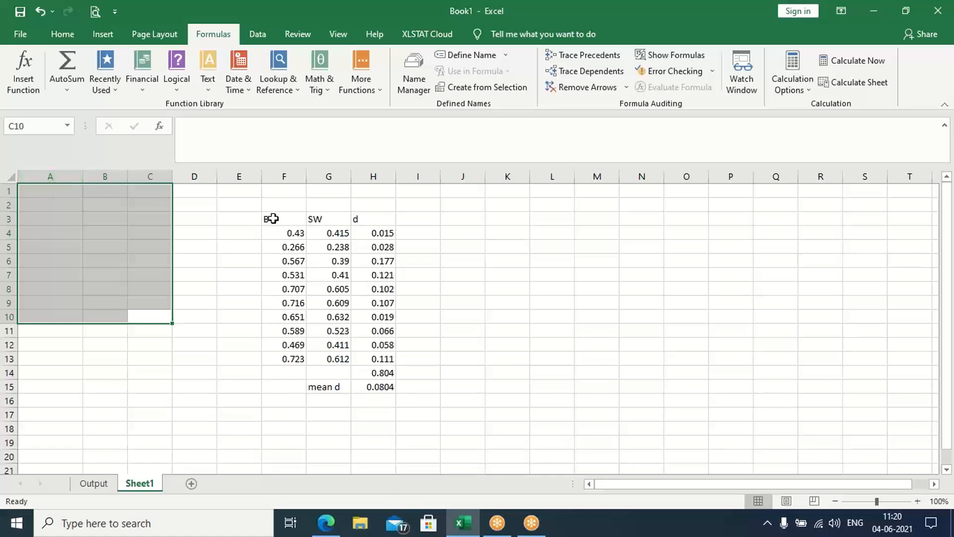
- Move the BW and SW columns, headers included, from F3:G13 to B1:C11
{"action": "left_click_drag", "start_coordinate": [274, 221], "coordinate": [325, 363]}
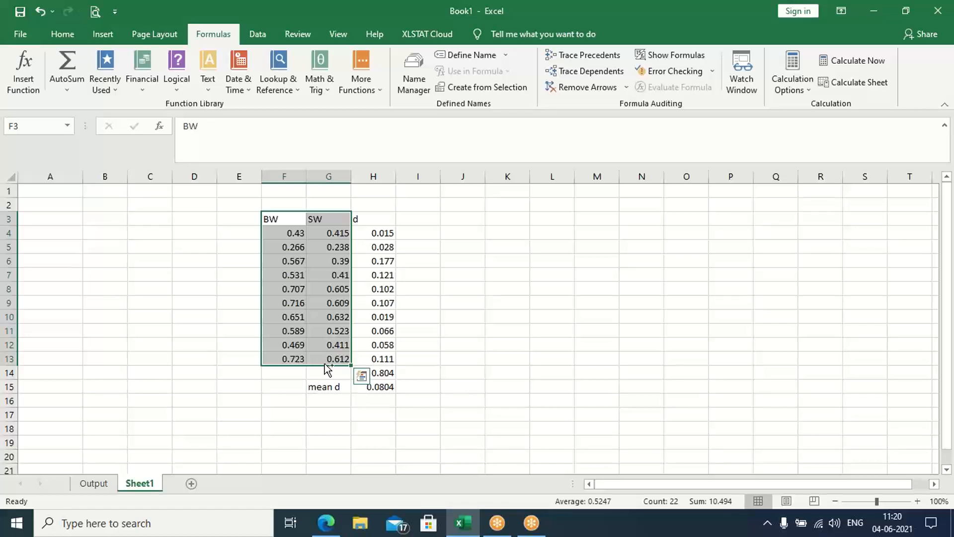
{"action": "key", "text": "ctrl+c"}
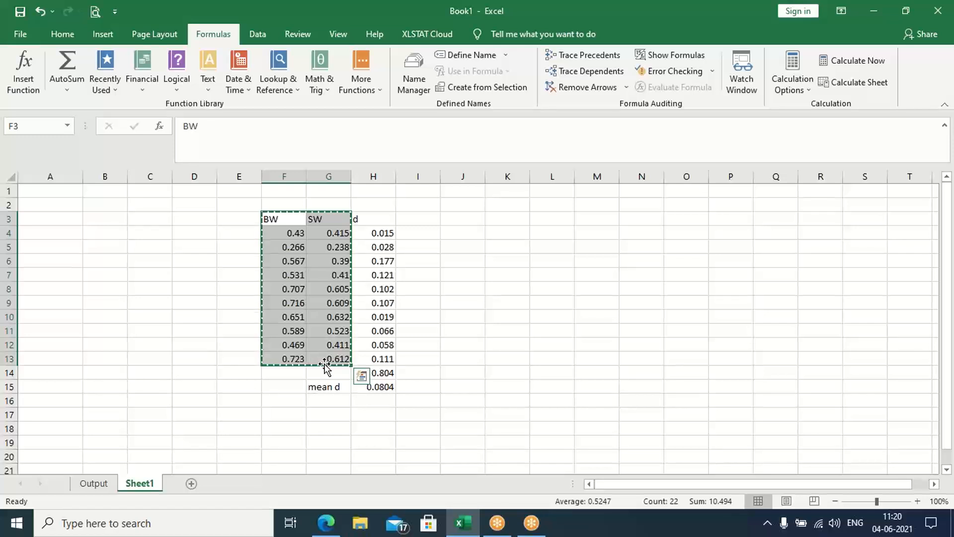
{"action": "left_click", "coordinate": [65, 192]}
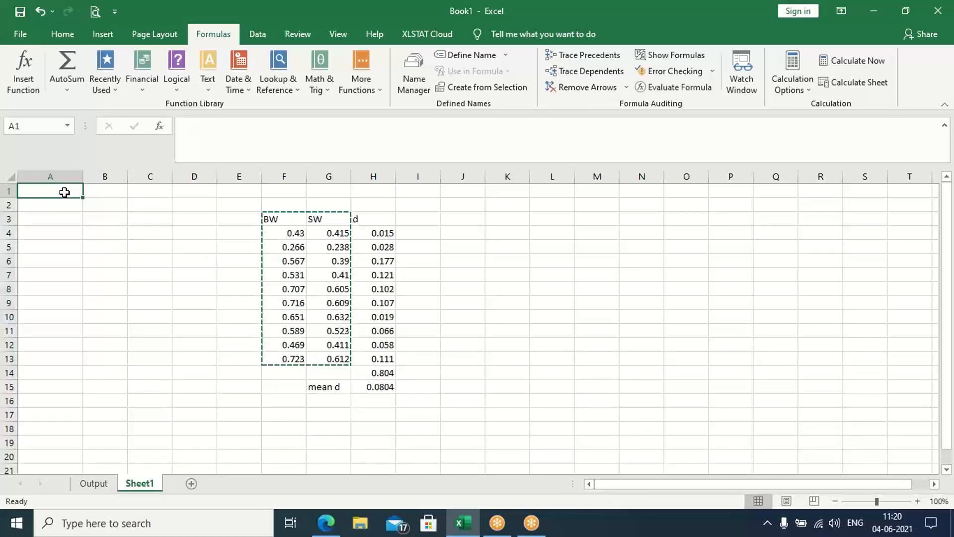
{"action": "left_click", "coordinate": [109, 189]}
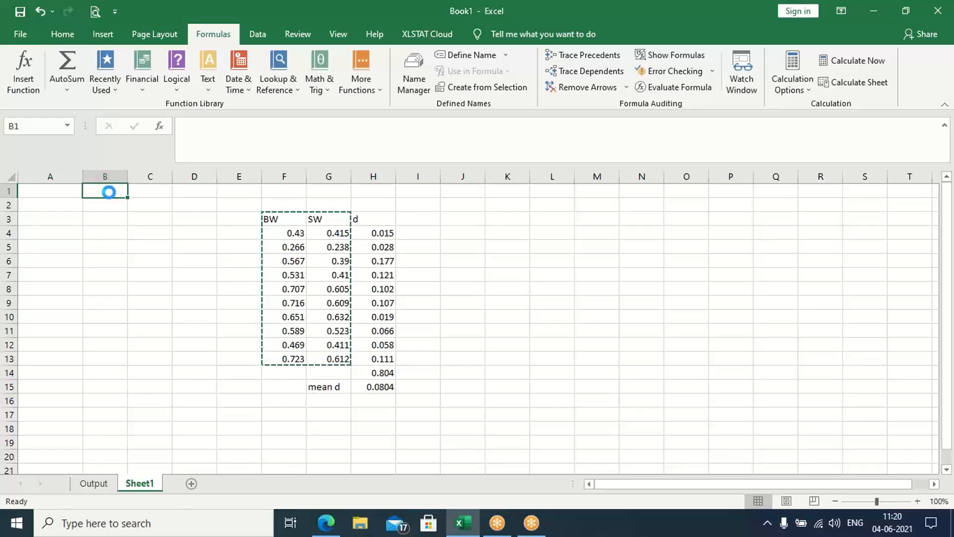
{"action": "key", "text": "ctrl+v"}
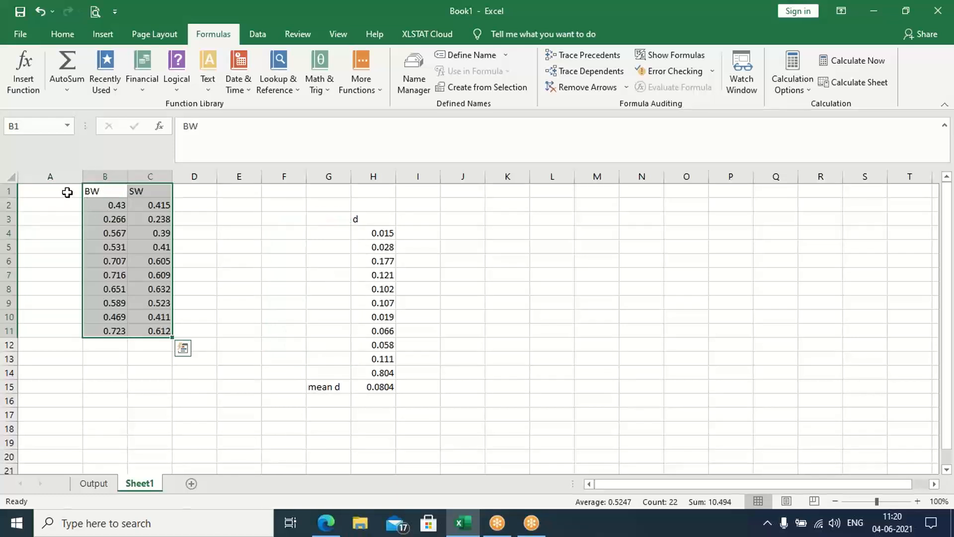
- Enter the header Sr. No. in A1, beside the BW and SW headers
{"action": "left_click", "coordinate": [67, 191]}
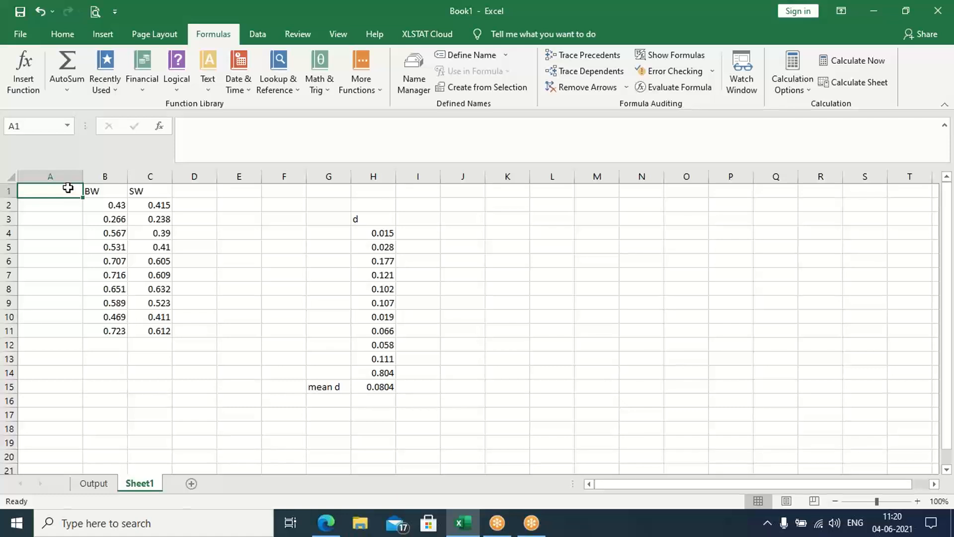
{"action": "type", "text": "S"}
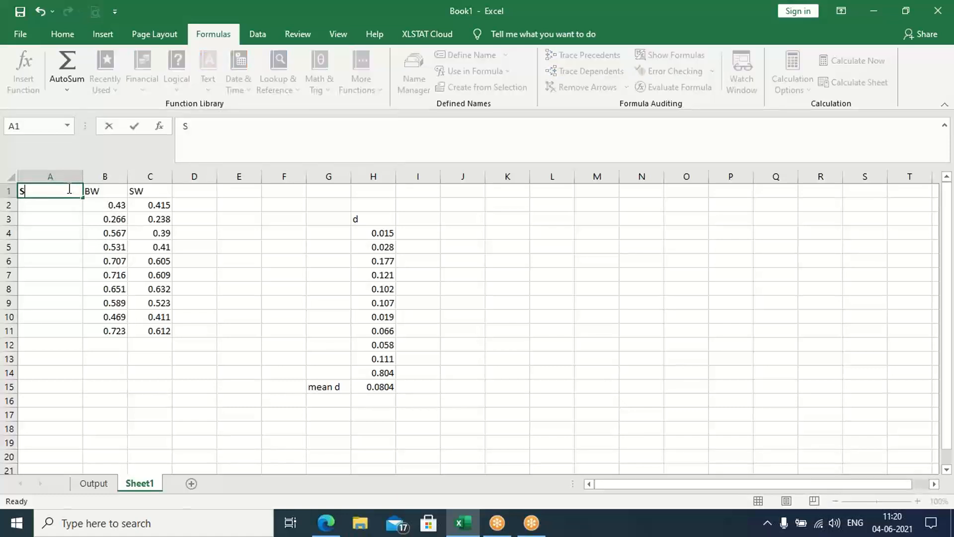
{"action": "type", "text": "r. No."}
{"action": "left_click", "coordinate": [256, 264]}
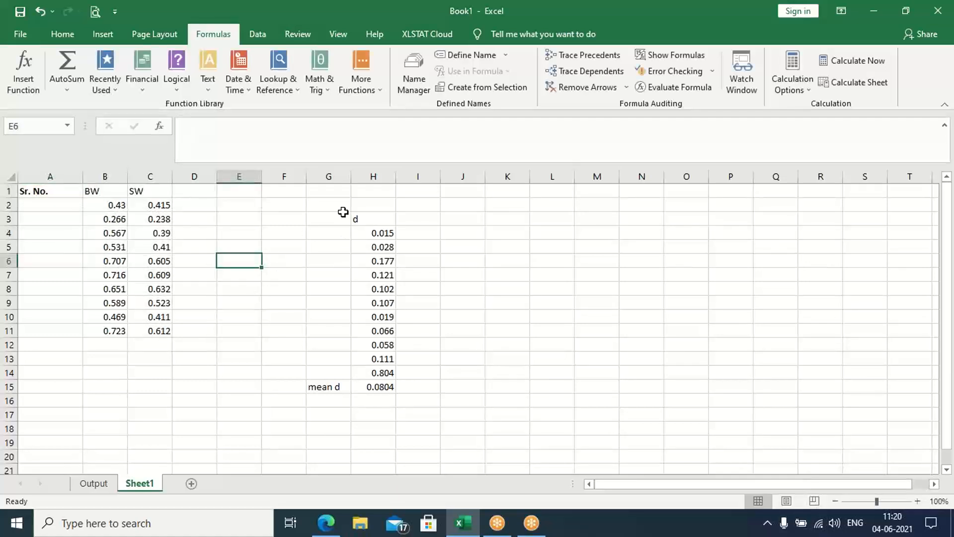
- Clear the paired differences, their total and the mean d entries from columns G to I
{"action": "left_click", "coordinate": [335, 201]}
{"action": "left_click_drag", "start_coordinate": [351, 223], "coordinate": [420, 466]}
{"action": "key", "text": "Delete"}
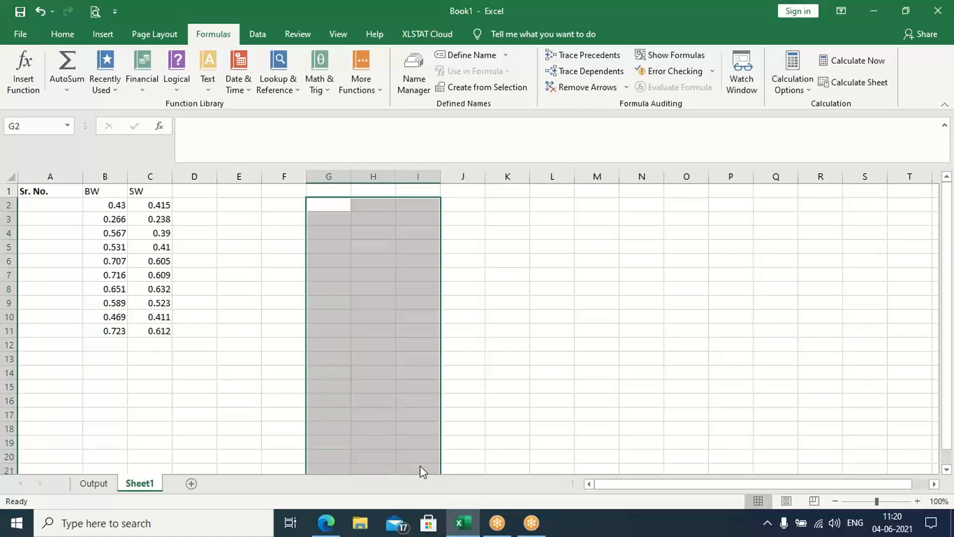
{"action": "left_click", "coordinate": [541, 369]}
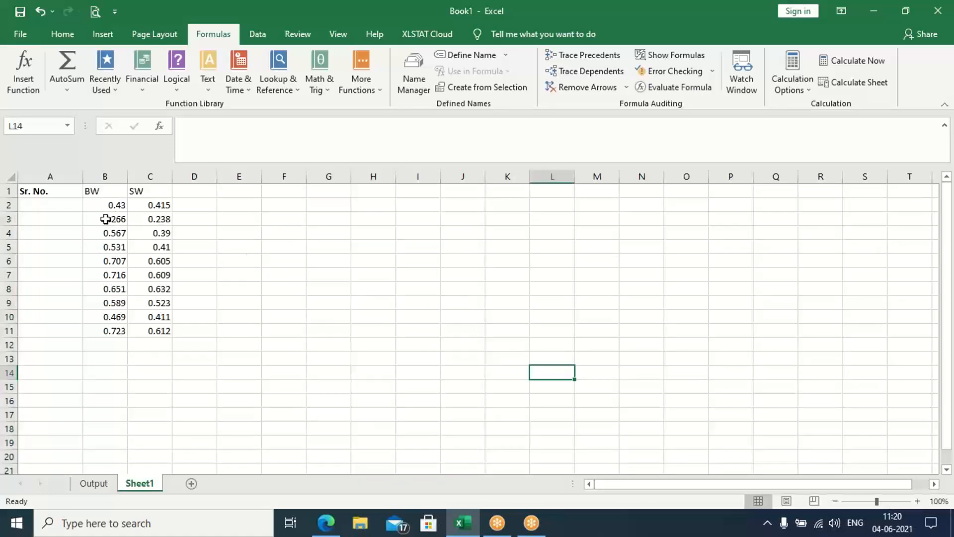
- Number the observations 1 to 10 in A2:A11 under Sr. No. by extending a 1, 2, 3 series
{"action": "left_click", "coordinate": [67, 205]}
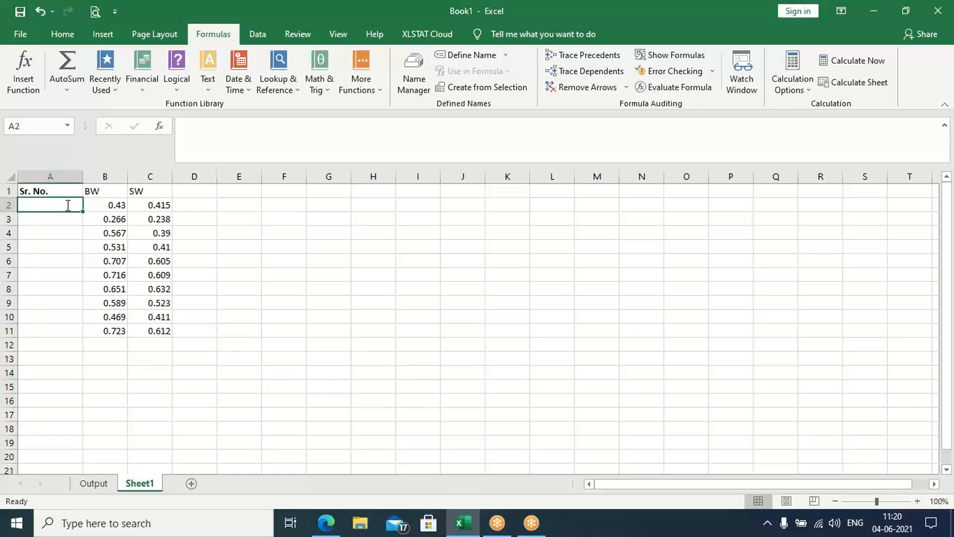
{"action": "type", "text": "1"}
{"action": "key", "text": "Return"}
{"action": "type", "text": "2"}
{"action": "key", "text": "Return"}
{"action": "type", "text": "3"}
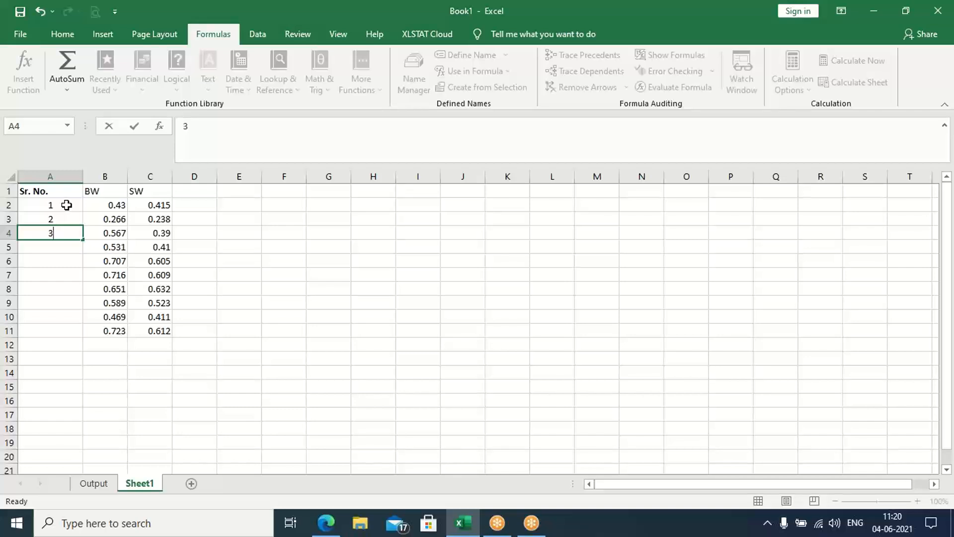
{"action": "left_click", "coordinate": [60, 205]}
{"action": "left_click_drag", "start_coordinate": [59, 205], "coordinate": [56, 230]}
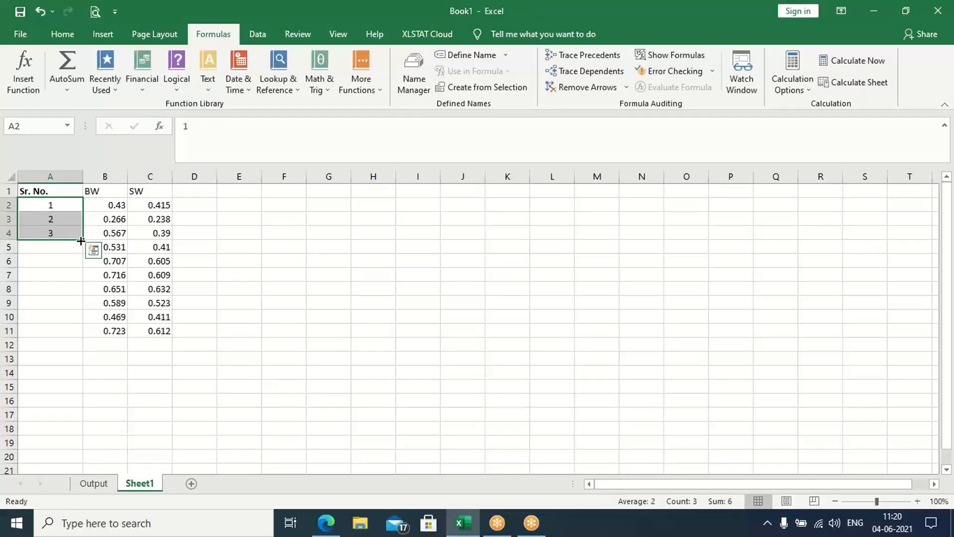
{"action": "left_click_drag", "start_coordinate": [81, 241], "coordinate": [76, 334]}
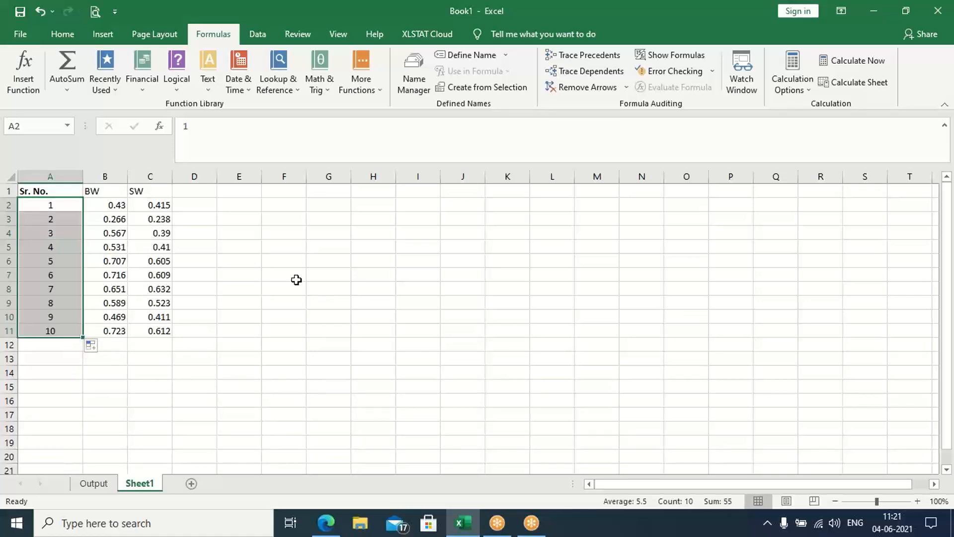
{"action": "left_click", "coordinate": [270, 301]}
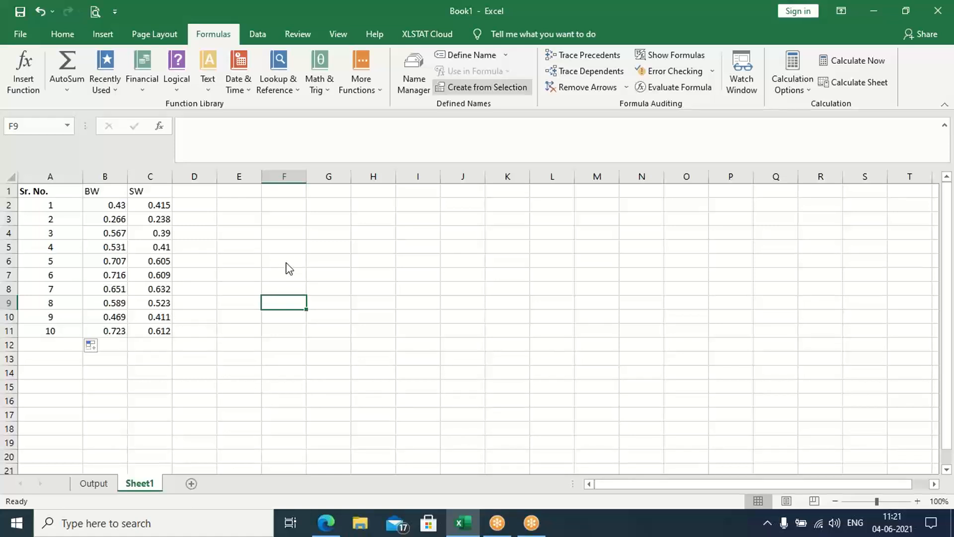
- Open MegaStat's Paired Observations hypothesis test and set Group 1 to B1:B11 and Group 2 to C1:C11 on Sheet1
{"action": "left_click", "coordinate": [260, 34]}
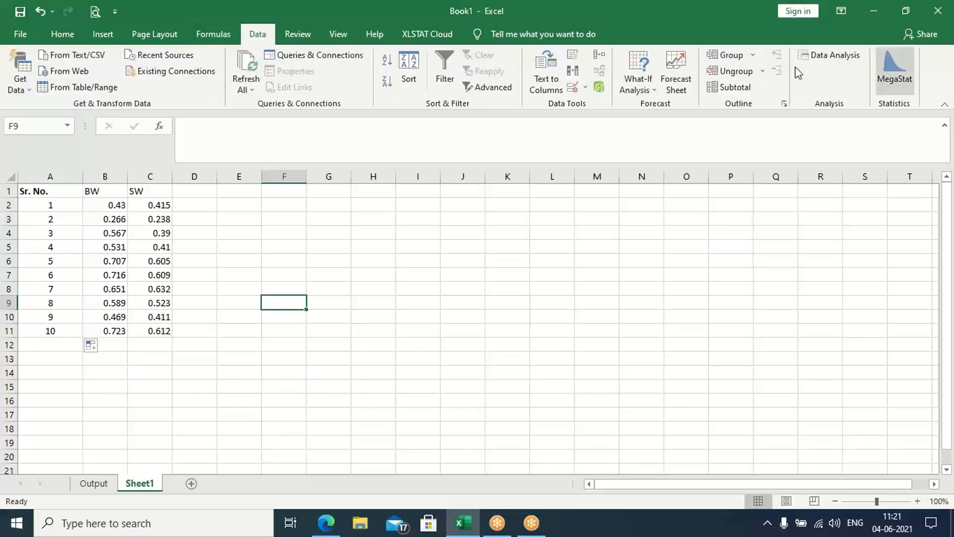
{"action": "left_click", "coordinate": [889, 83]}
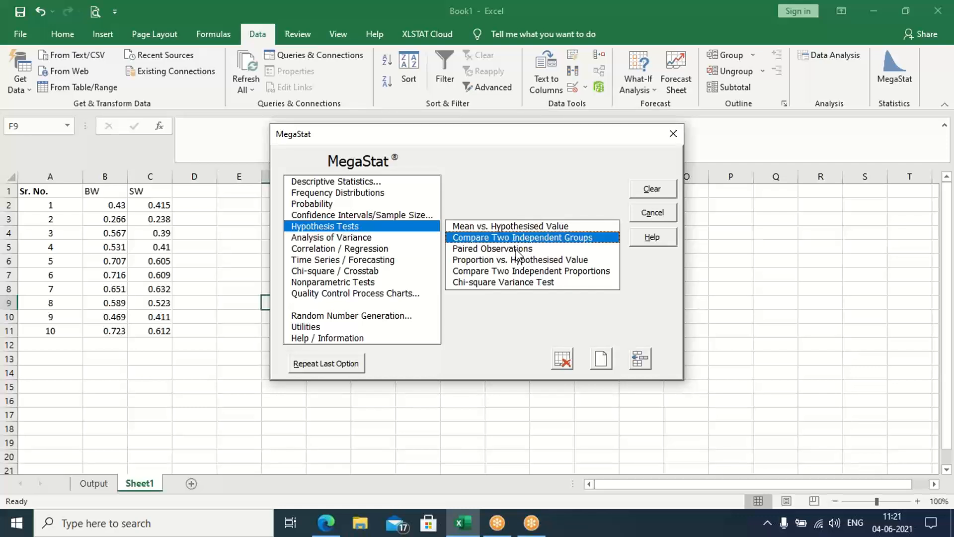
{"action": "left_click", "coordinate": [517, 250]}
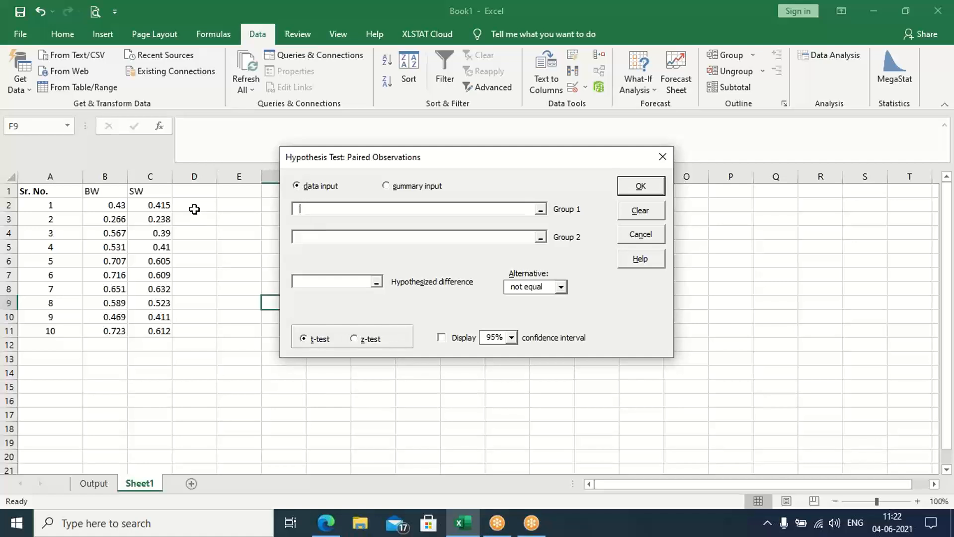
{"action": "left_click", "coordinate": [96, 191]}
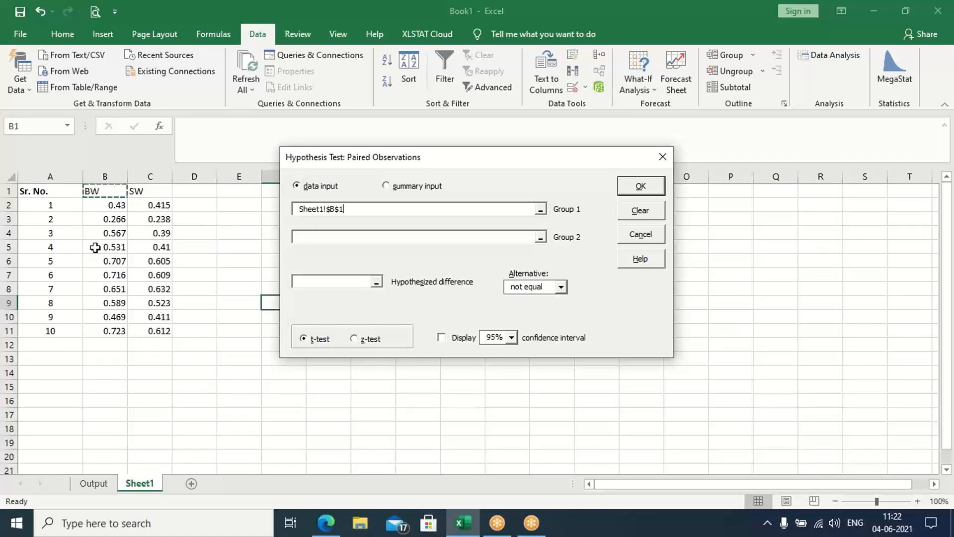
{"action": "left_click_drag", "start_coordinate": [95, 247], "coordinate": [95, 334]}
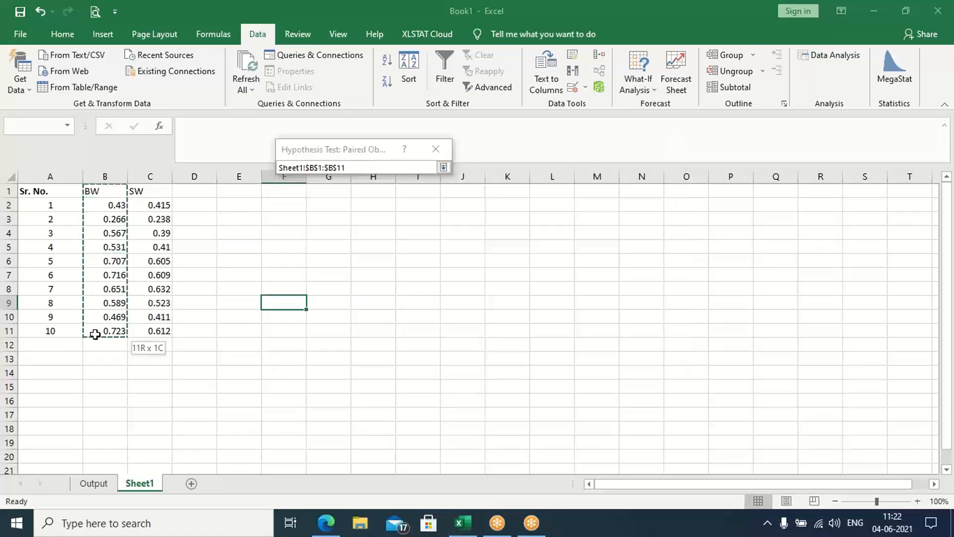
{"action": "left_click", "coordinate": [356, 242]}
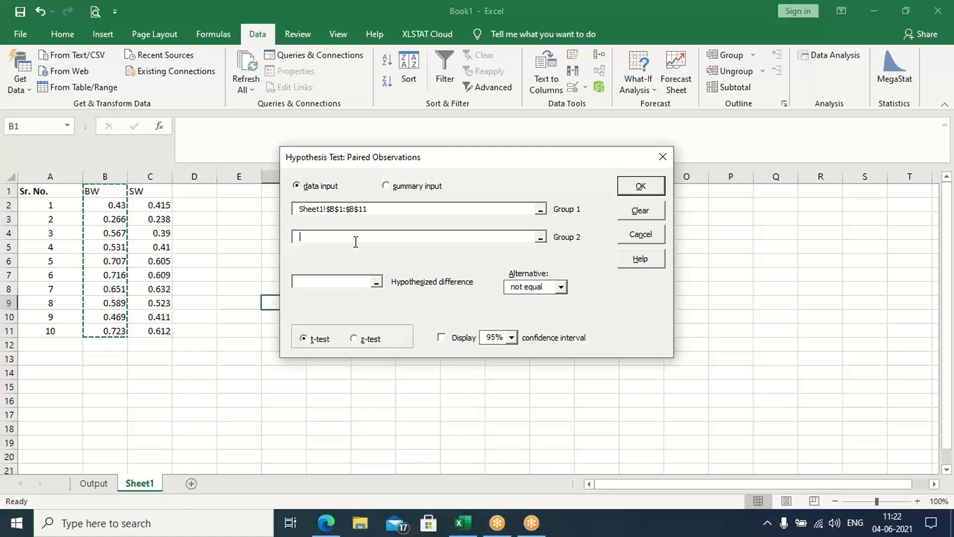
{"action": "left_click", "coordinate": [159, 191]}
{"action": "left_click_drag", "start_coordinate": [159, 191], "coordinate": [159, 331]}
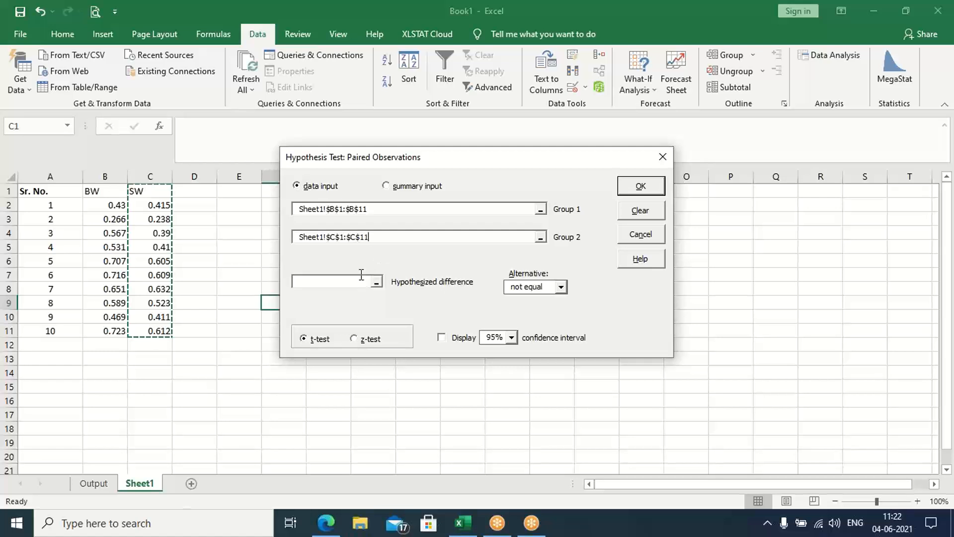
- Set the hypothesized difference to 0 and run the paired t-test with the "not equal" alternative
{"action": "left_click", "coordinate": [322, 283]}
{"action": "type", "text": "0"}
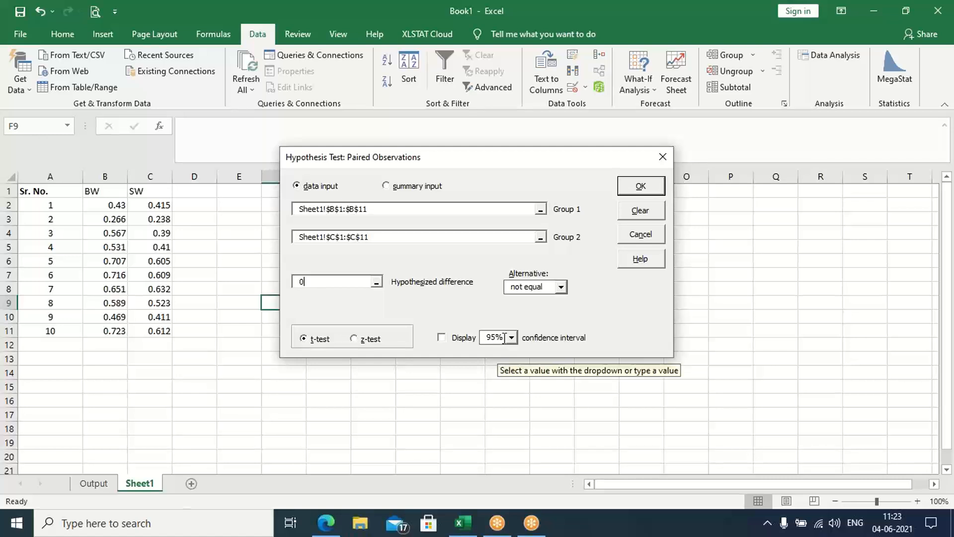
{"action": "left_click", "coordinate": [643, 187]}
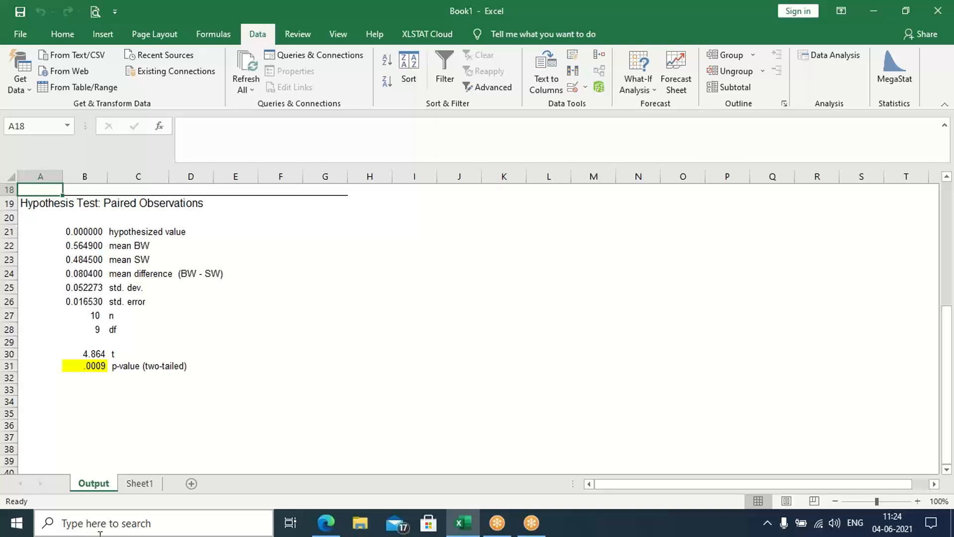
- Check the textbook's MS-Excel solution of the paired problem in the PDF, and return to Sheet1 in Excel
{"action": "left_click", "coordinate": [321, 527]}
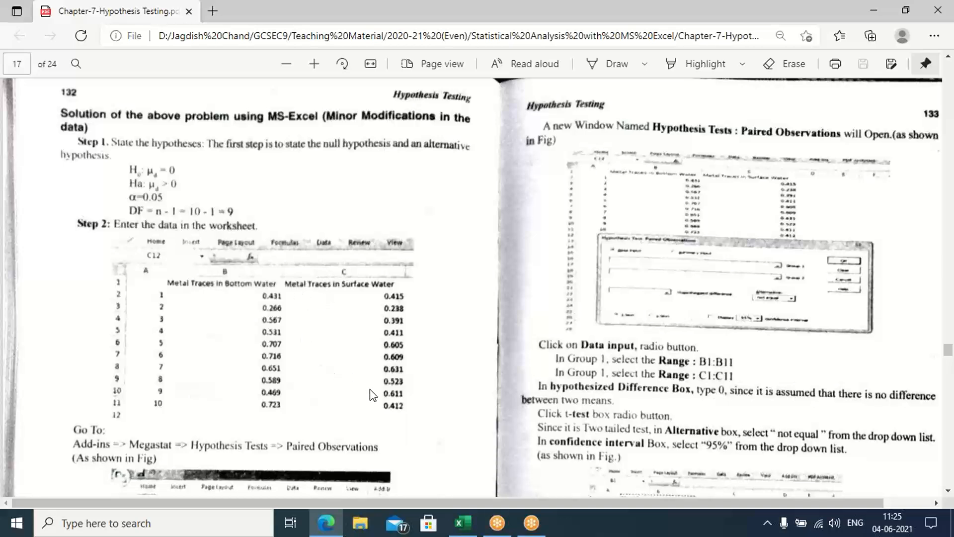
{"action": "left_click", "coordinate": [466, 526]}
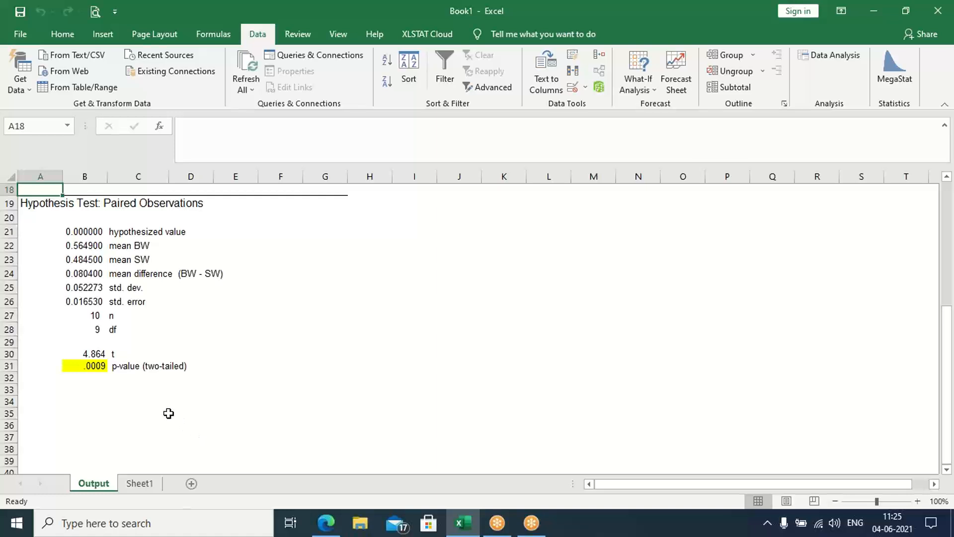
{"action": "left_click", "coordinate": [149, 483]}
{"action": "left_click", "coordinate": [110, 375]}
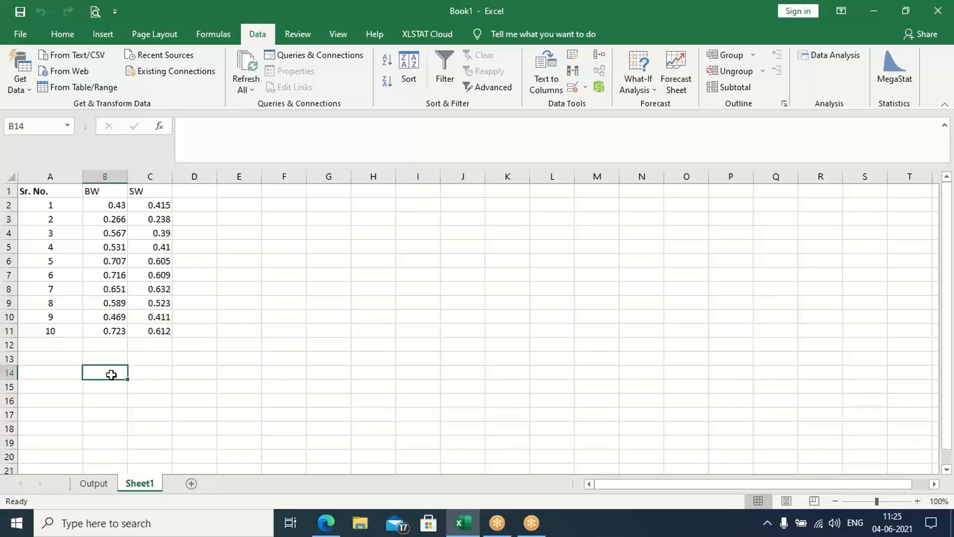
{"action": "type", "text": "="}
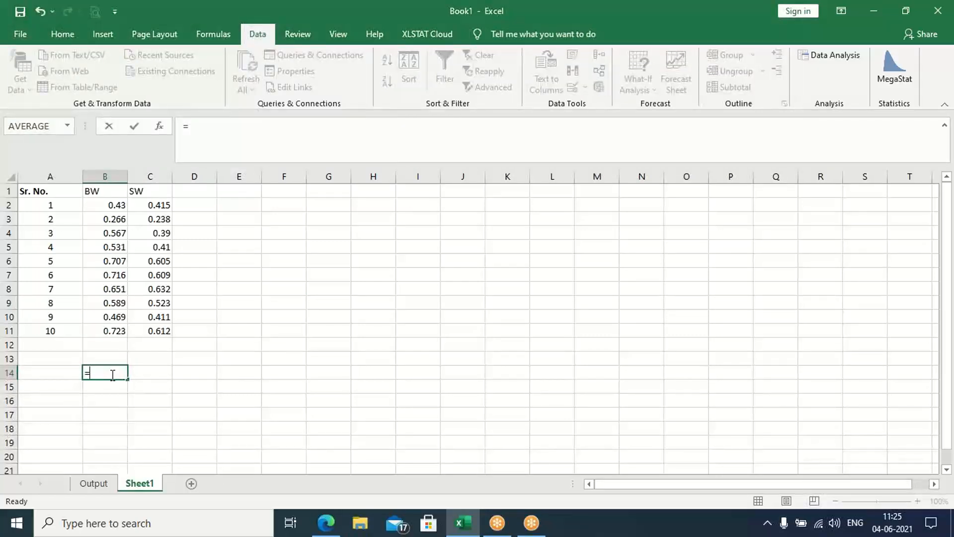
{"action": "type", "text": "TI"}
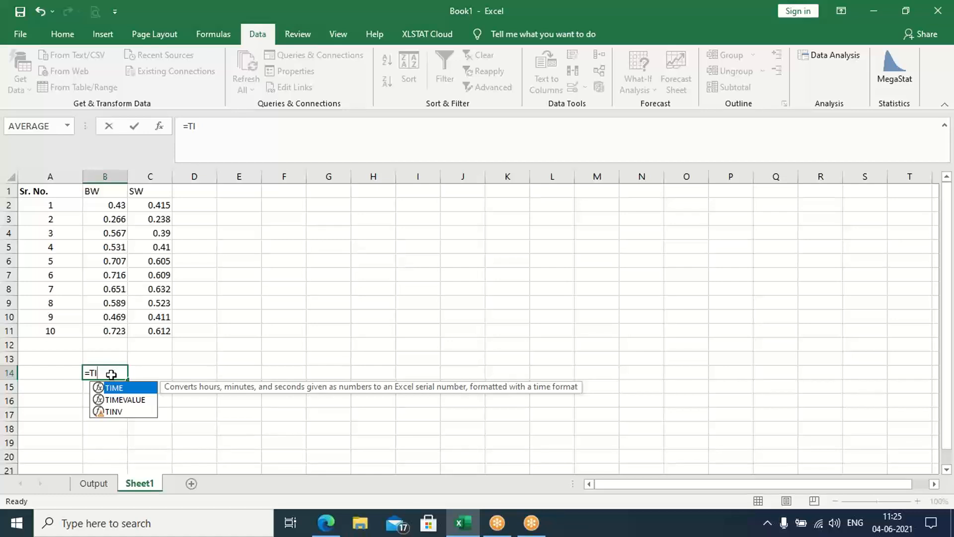
{"action": "left_click", "coordinate": [123, 414]}
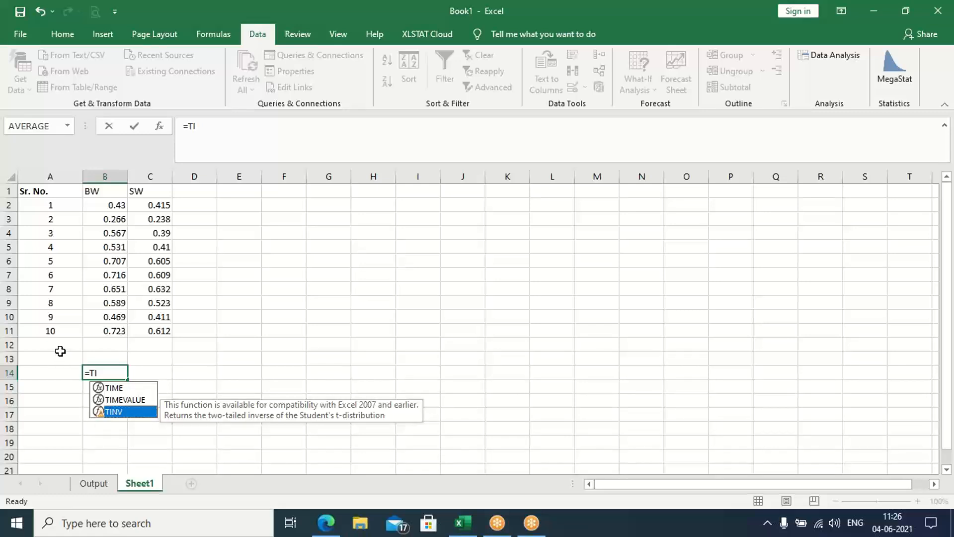
{"action": "key", "text": "Return"}
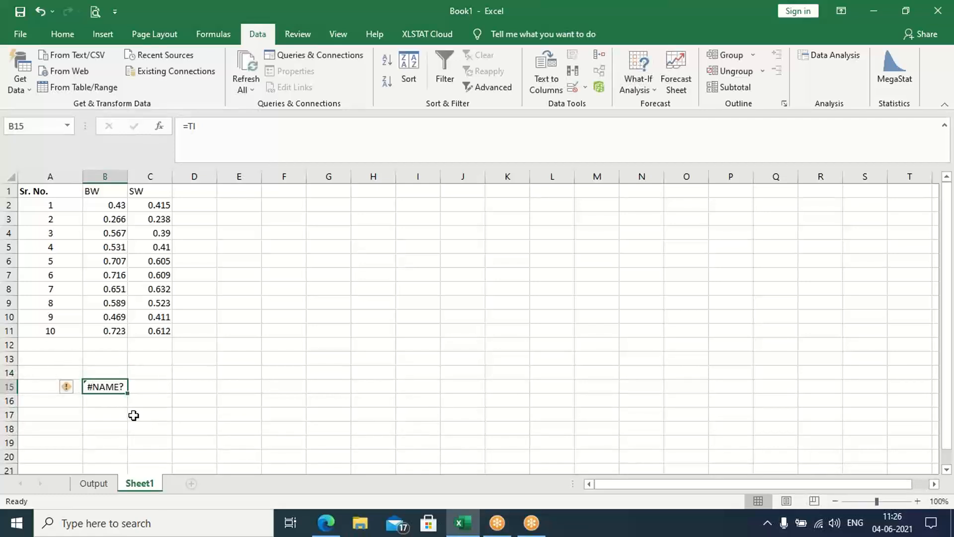
{"action": "key", "text": "Delete"}
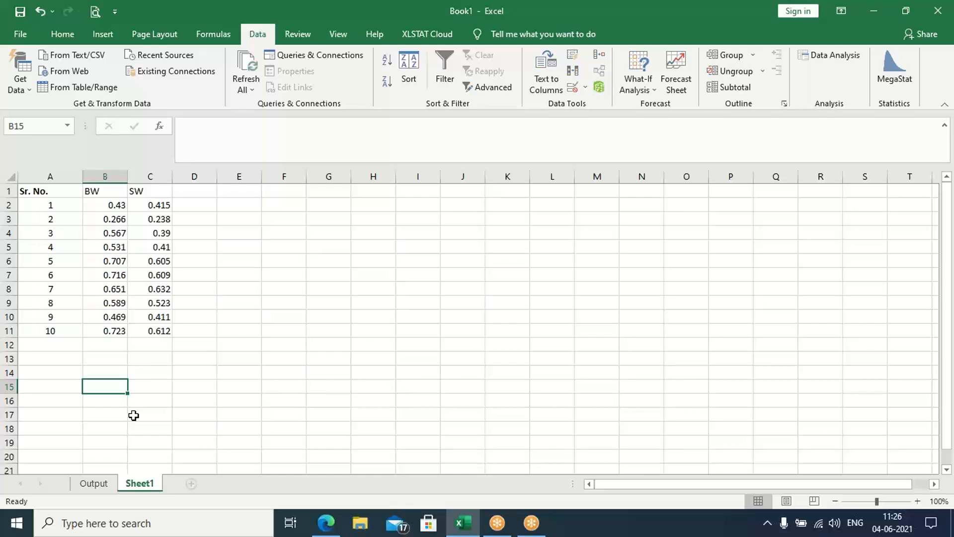
- Start inserting a function in cell G16 and list the functions of the Statistical category
{"action": "left_click", "coordinate": [331, 400]}
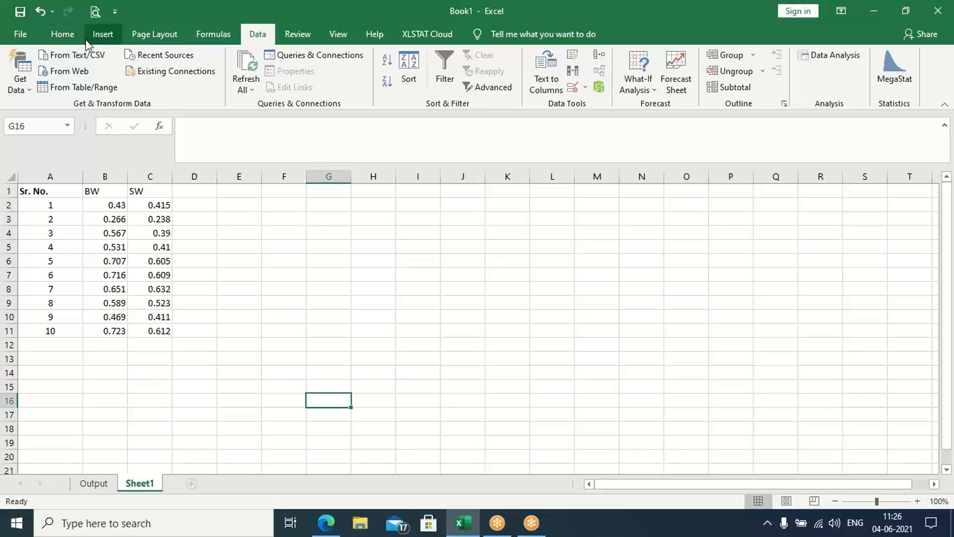
{"action": "left_click", "coordinate": [224, 36]}
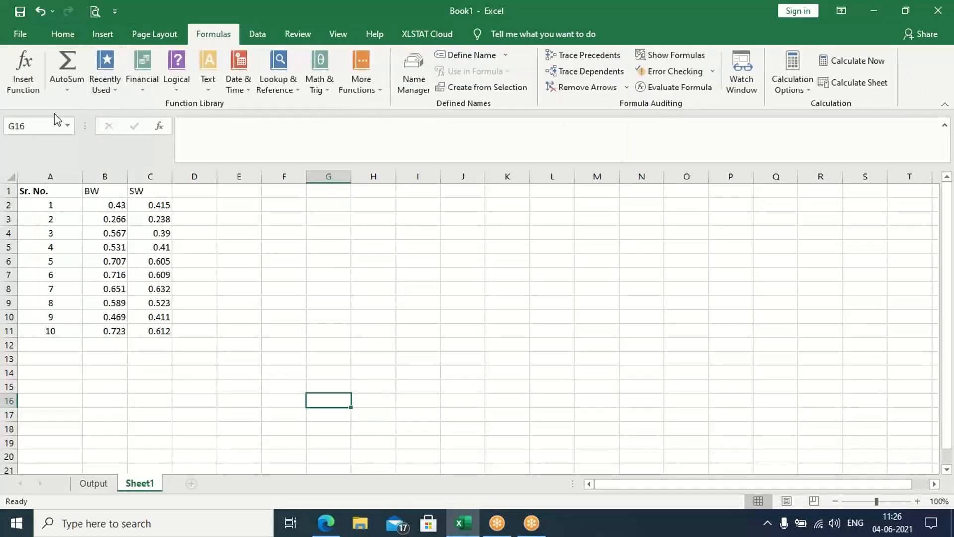
{"action": "left_click", "coordinate": [24, 75]}
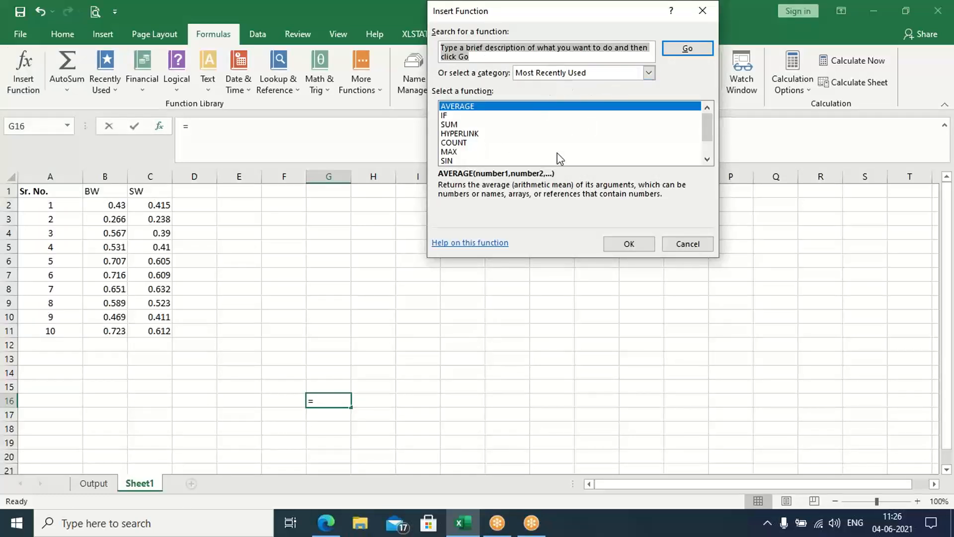
{"action": "scroll", "coordinate": [477, 159], "scroll_direction": "down", "scroll_amount": 1}
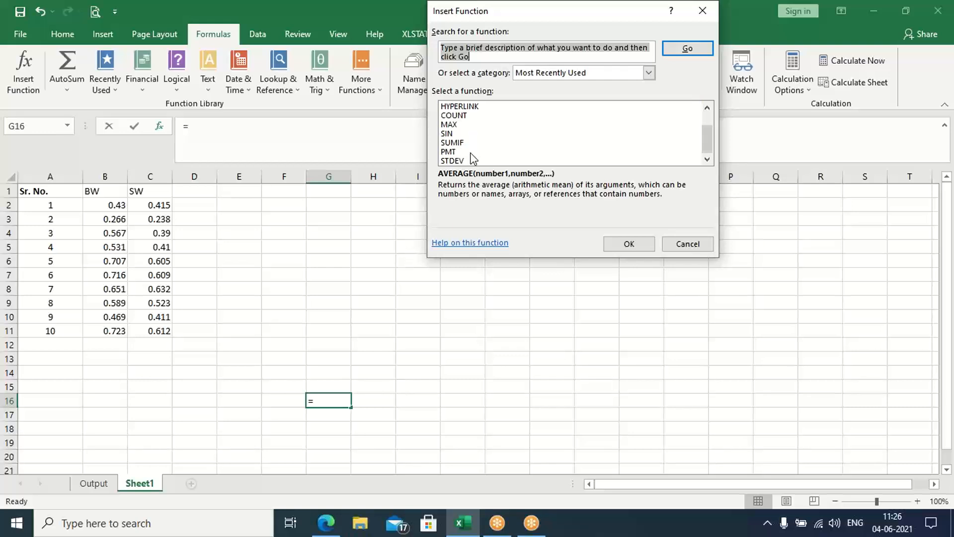
{"action": "scroll", "coordinate": [473, 159], "scroll_direction": "up", "scroll_amount": 1}
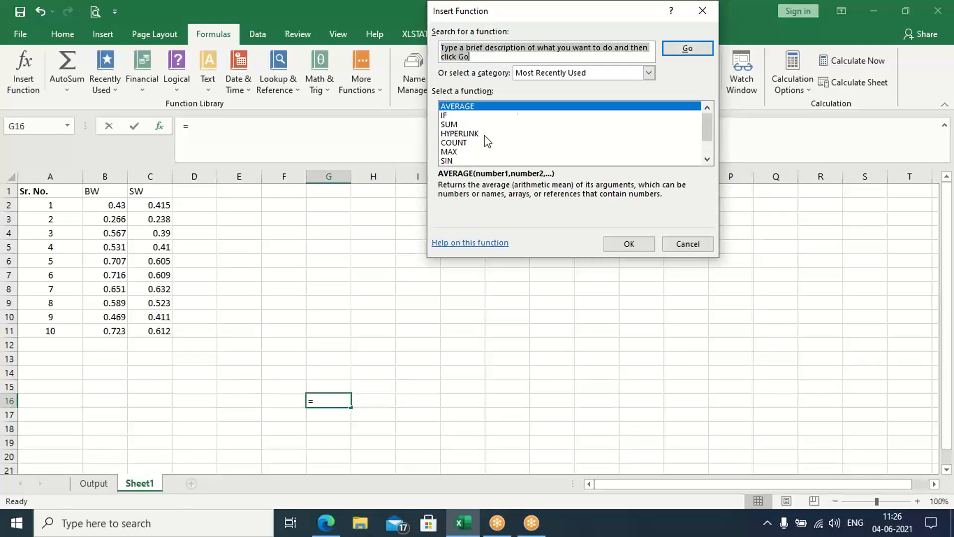
{"action": "left_click", "coordinate": [645, 76]}
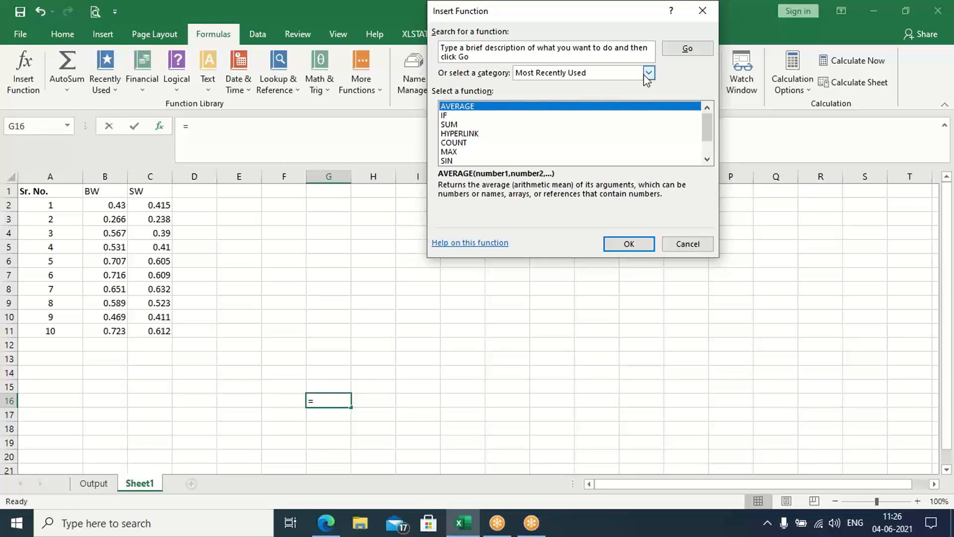
{"action": "left_click", "coordinate": [646, 75]}
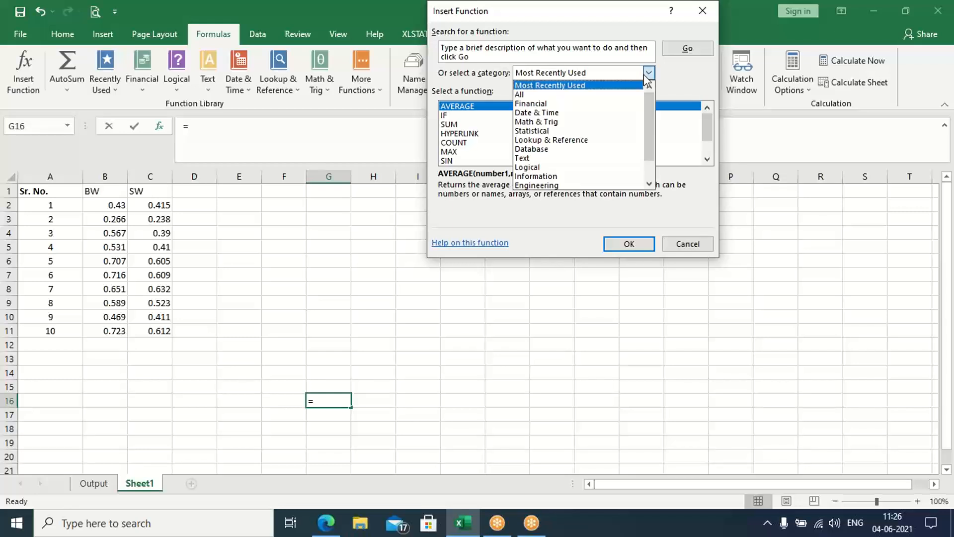
{"action": "left_click", "coordinate": [551, 133]}
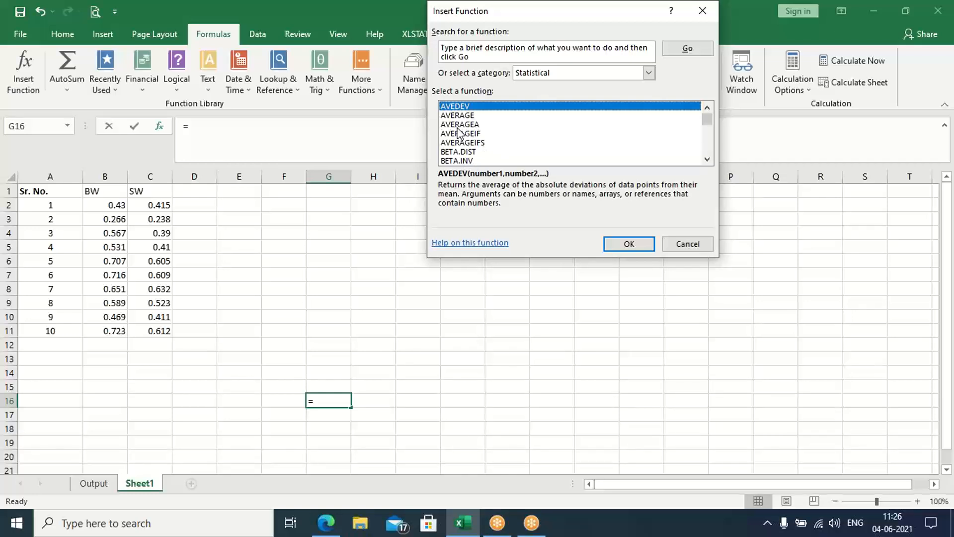
- Choose the T.INV function from the Statistical functions for cell G16 and open its arguments
{"action": "scroll", "coordinate": [467, 157], "scroll_direction": "down", "scroll_amount": 1}
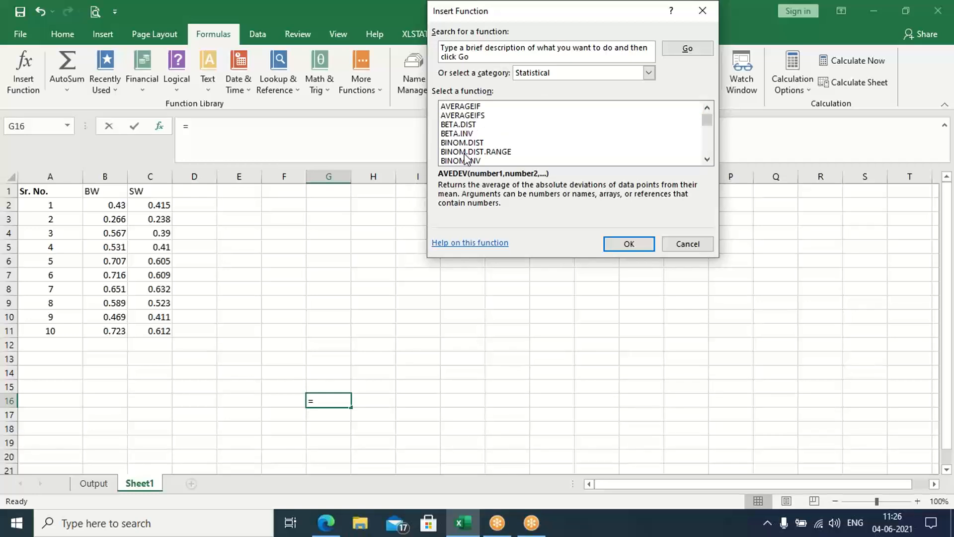
{"action": "scroll", "coordinate": [473, 146], "scroll_direction": "down", "scroll_amount": 3}
{"action": "scroll", "coordinate": [473, 148], "scroll_direction": "down", "scroll_amount": 3}
{"action": "scroll", "coordinate": [473, 147], "scroll_direction": "down", "scroll_amount": 8}
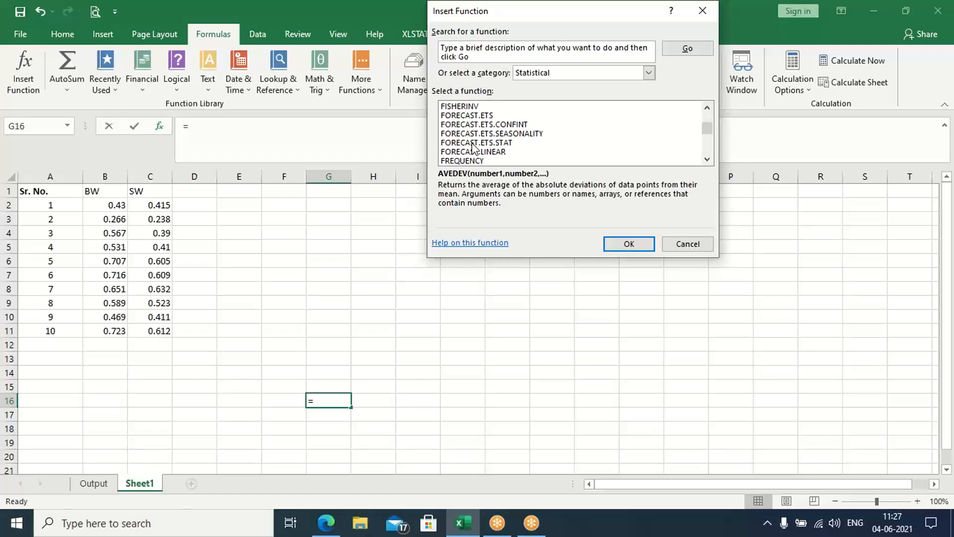
{"action": "scroll", "coordinate": [474, 147], "scroll_direction": "down", "scroll_amount": 6}
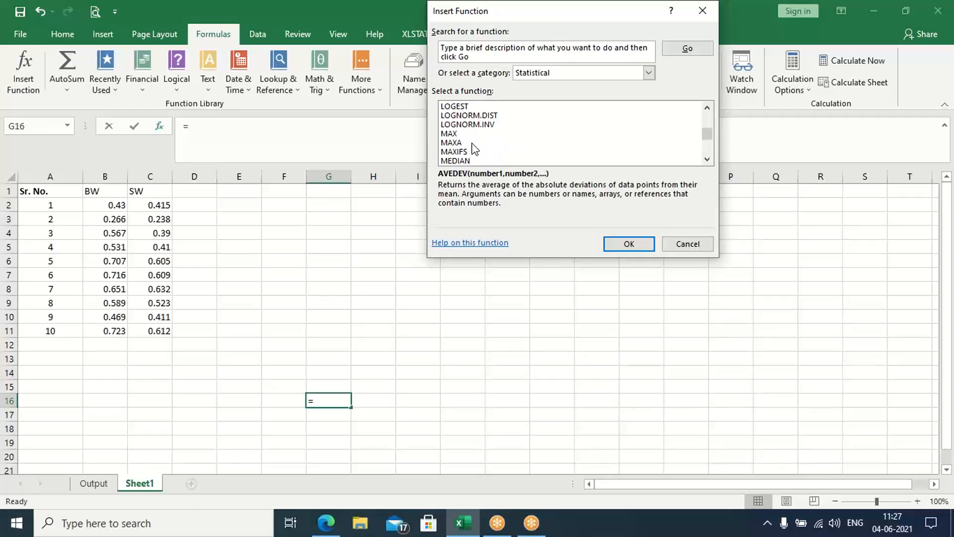
{"action": "scroll", "coordinate": [474, 148], "scroll_direction": "down", "scroll_amount": 7}
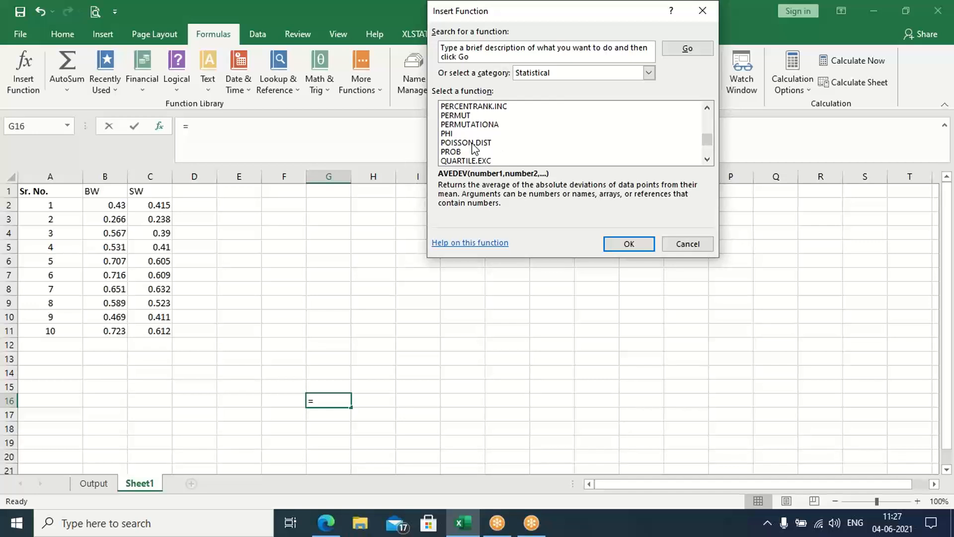
{"action": "scroll", "coordinate": [474, 147], "scroll_direction": "down", "scroll_amount": 3}
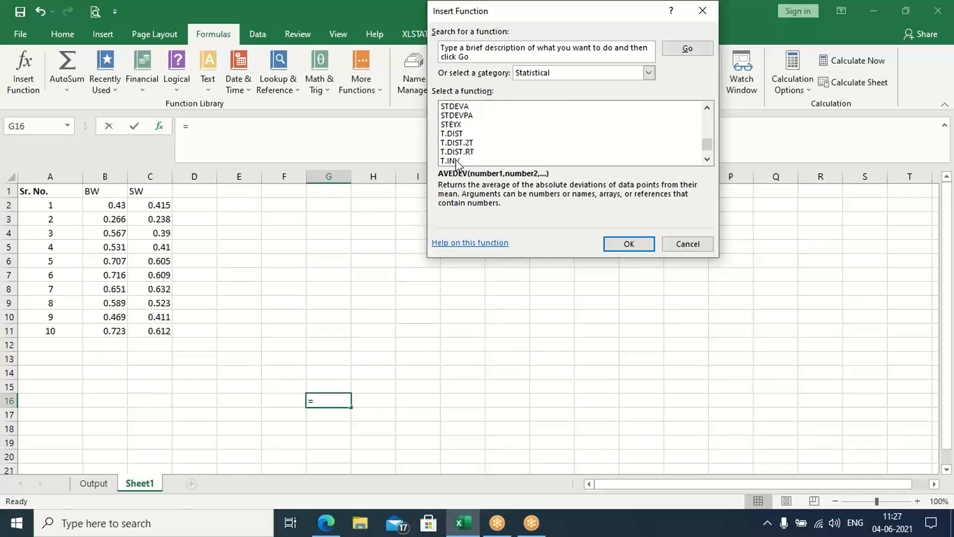
{"action": "left_click", "coordinate": [456, 161]}
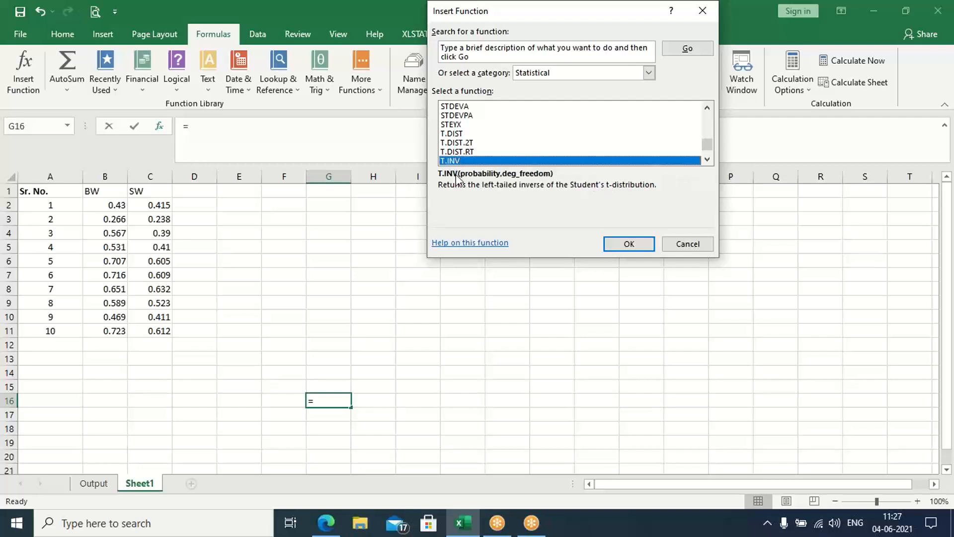
{"action": "left_click", "coordinate": [623, 241]}
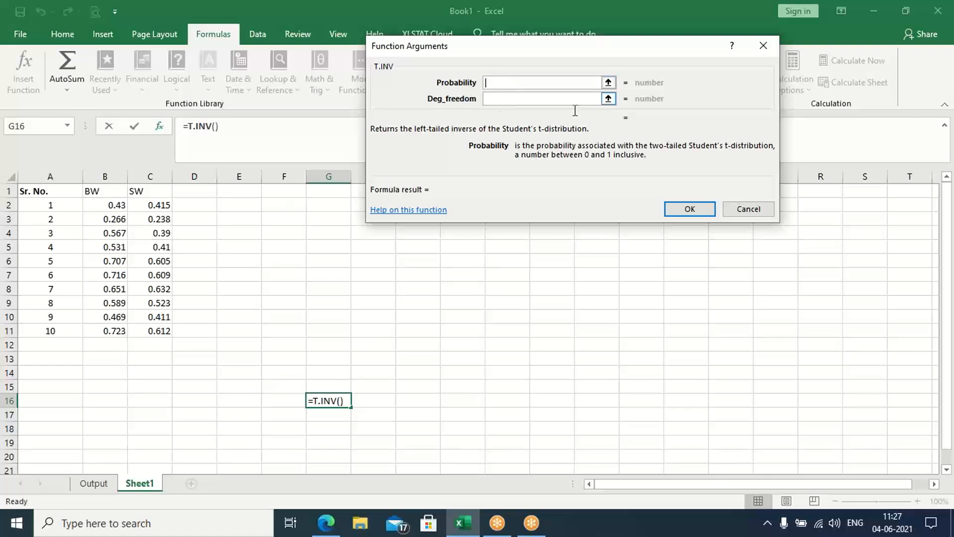
{"action": "left_click", "coordinate": [101, 194]}
{"action": "left_click_drag", "start_coordinate": [101, 194], "coordinate": [106, 334]}
{"action": "left_click", "coordinate": [495, 99]}
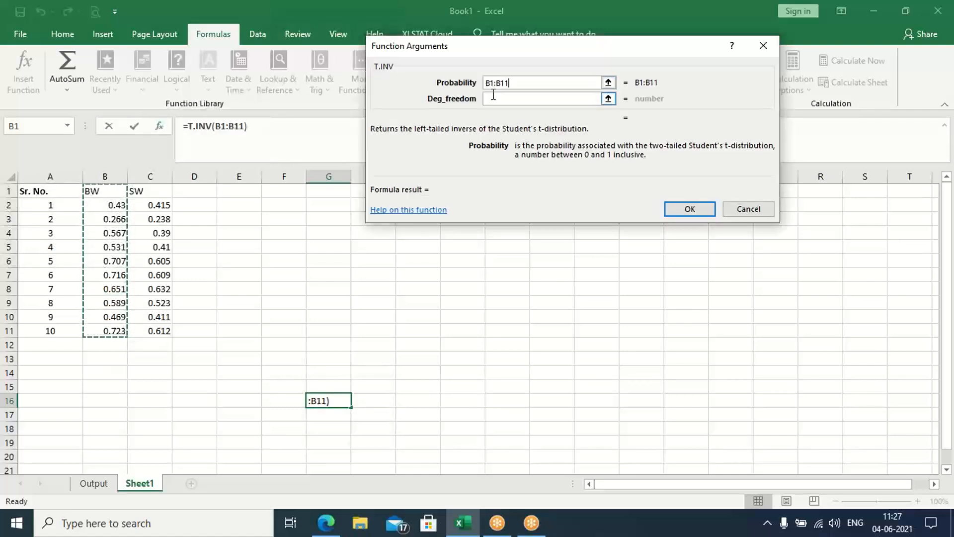
{"action": "left_click", "coordinate": [494, 97]}
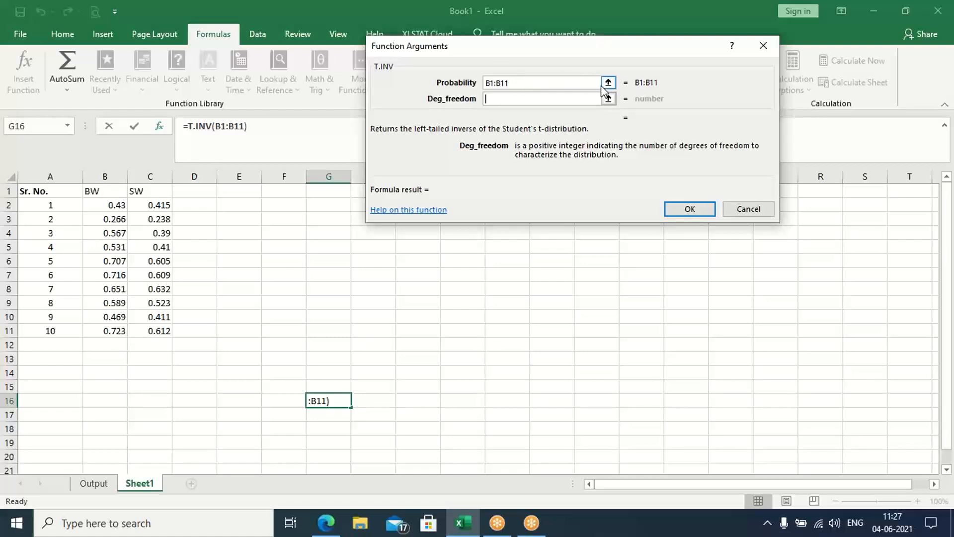
{"action": "left_click", "coordinate": [548, 83]}
{"action": "key", "text": "BackSpace"}
{"action": "key", "text": "BackSpace"}
{"action": "key", "text": "BackSpace"}
{"action": "key", "text": "BackSpace"}
{"action": "key", "text": "BackSpace"}
{"action": "key", "text": "BackSpace"}
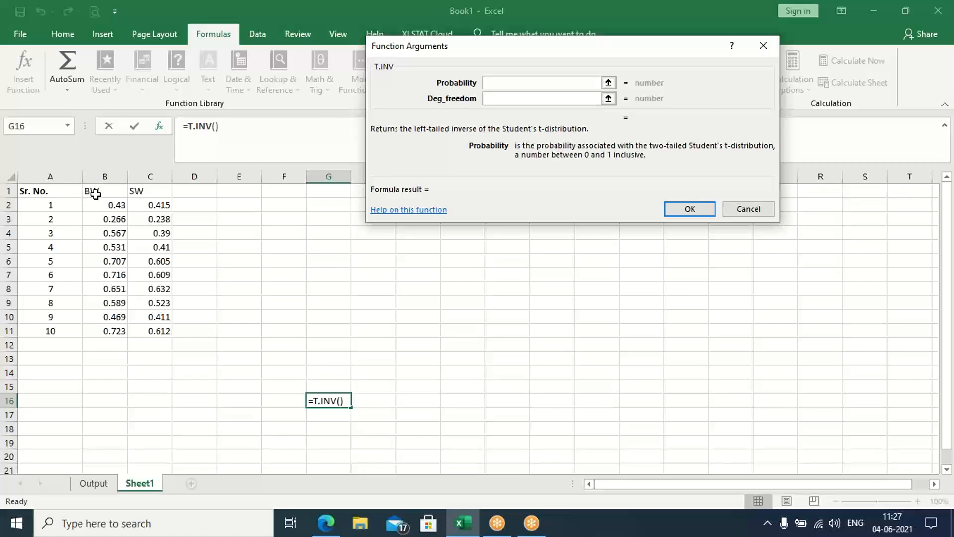
- Set T.INV's probability to B1:C11 and its degrees of freedom to 9, and insert the function in G16
{"action": "left_click_drag", "start_coordinate": [95, 193], "coordinate": [150, 331]}
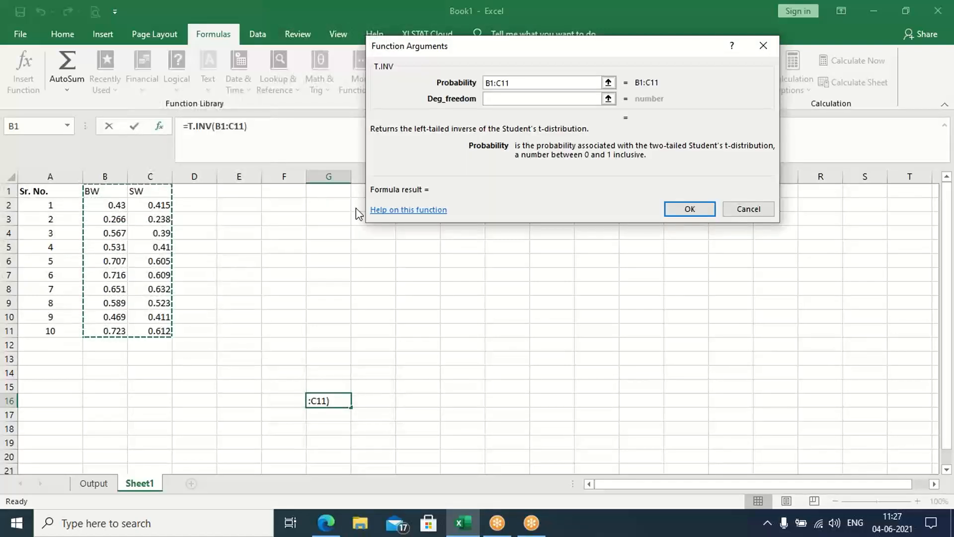
{"action": "left_click", "coordinate": [484, 103]}
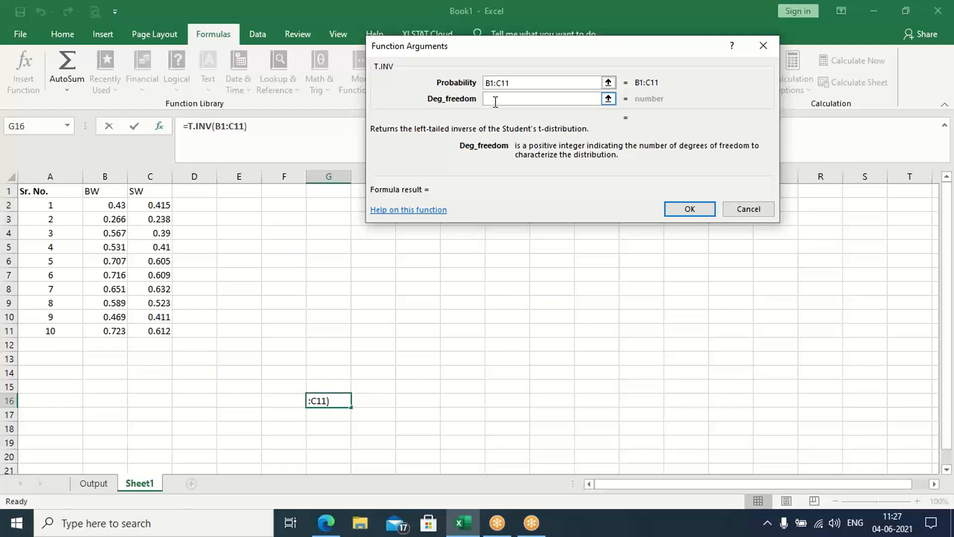
{"action": "type", "text": "9"}
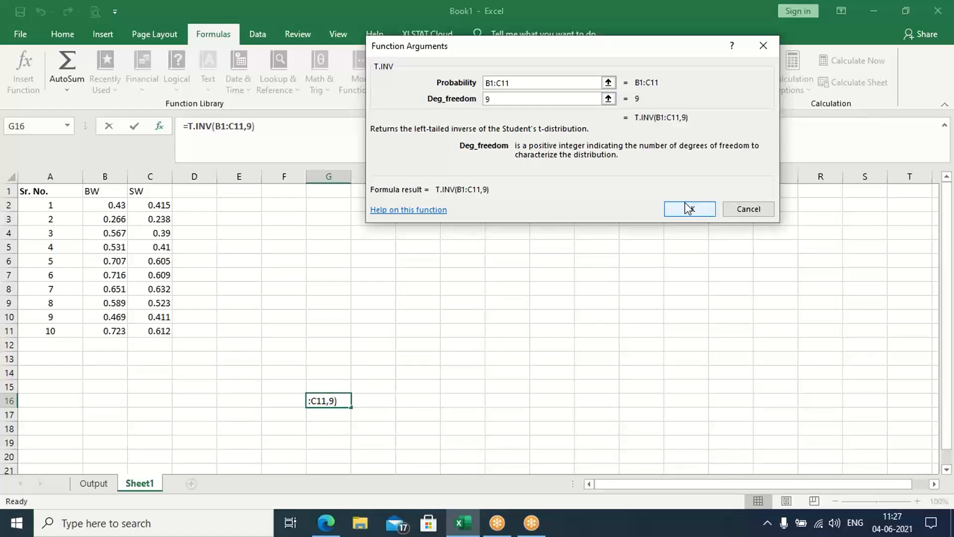
{"action": "left_click", "coordinate": [686, 210]}
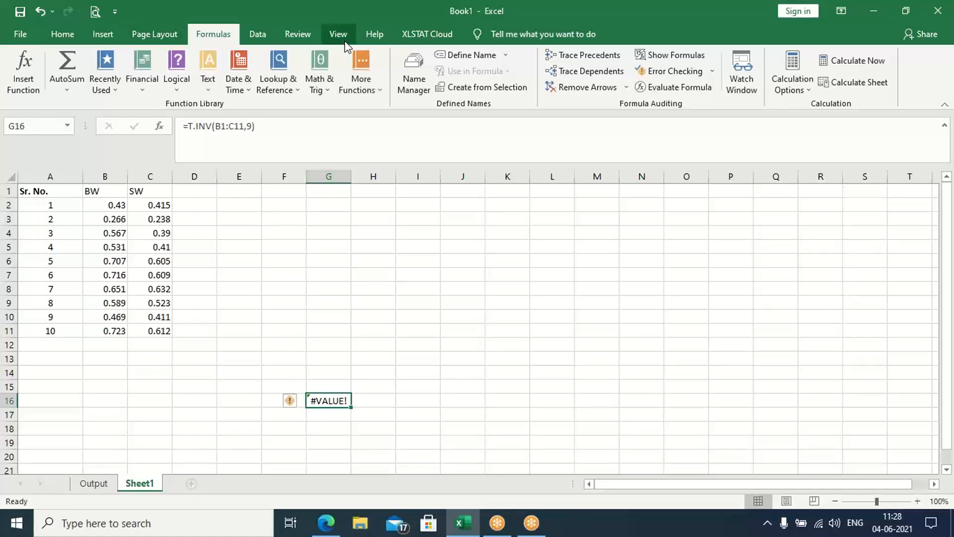
- Change the probability of the T.INV function in G16 to 0.05, apply it, and clear the cell
{"action": "left_click", "coordinate": [26, 80]}
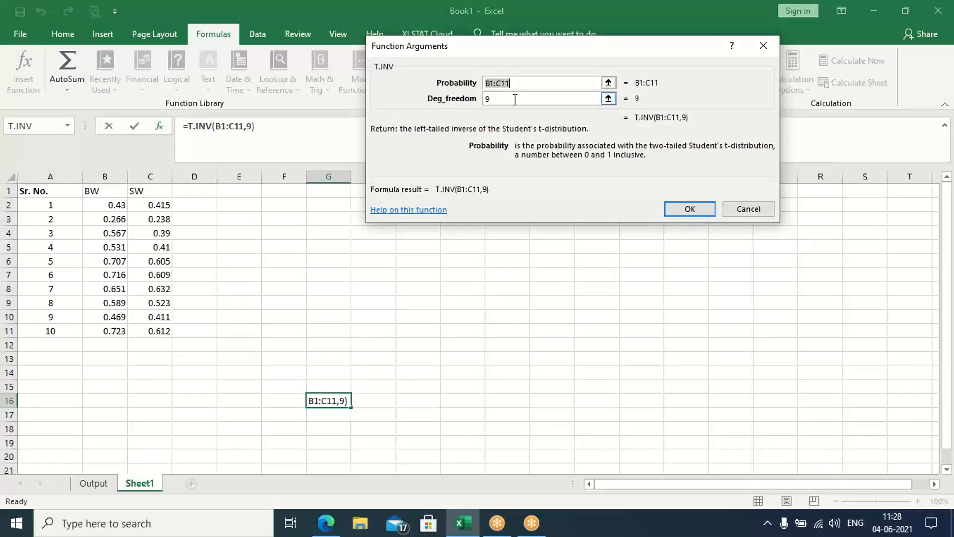
{"action": "left_click", "coordinate": [520, 82]}
{"action": "key", "text": "BackSpace"}
{"action": "key", "text": "BackSpace"}
{"action": "key", "text": "BackSpace"}
{"action": "key", "text": "BackSpace"}
{"action": "key", "text": "BackSpace"}
{"action": "key", "text": "BackSpace"}
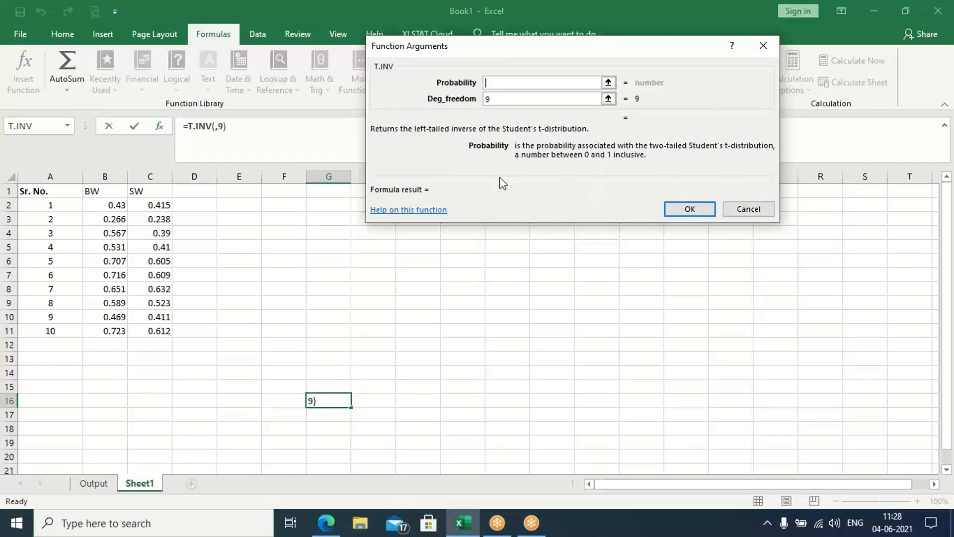
{"action": "left_click", "coordinate": [608, 83]}
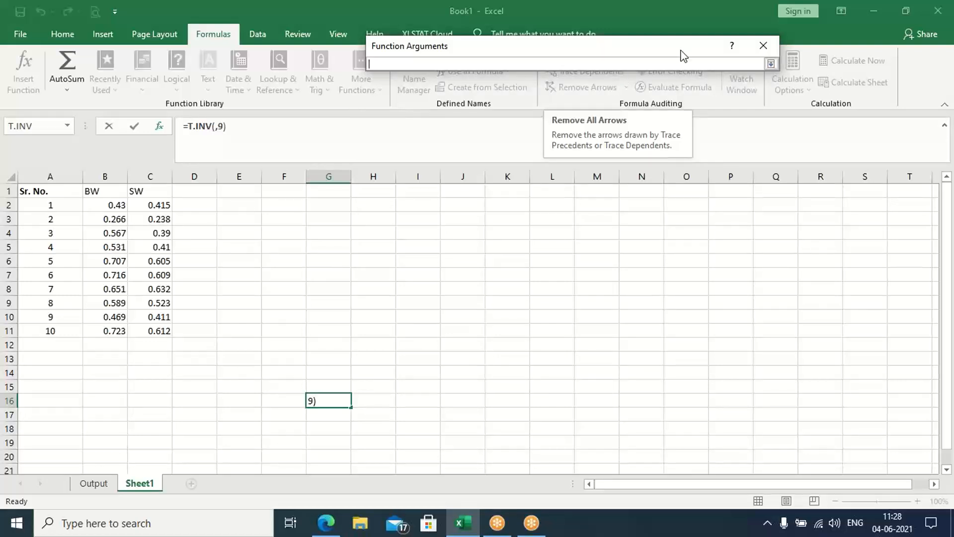
{"action": "left_click", "coordinate": [771, 63]}
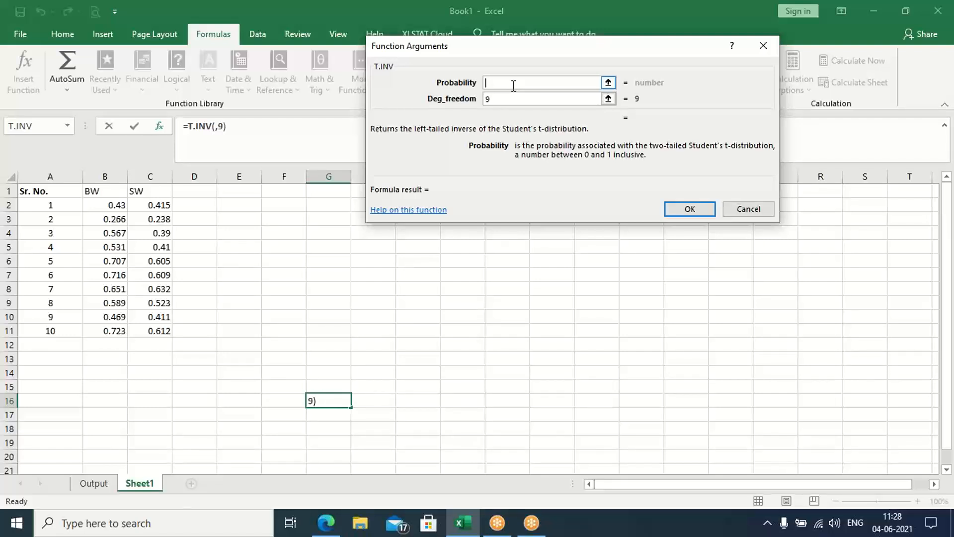
{"action": "type", "text": "0.05"}
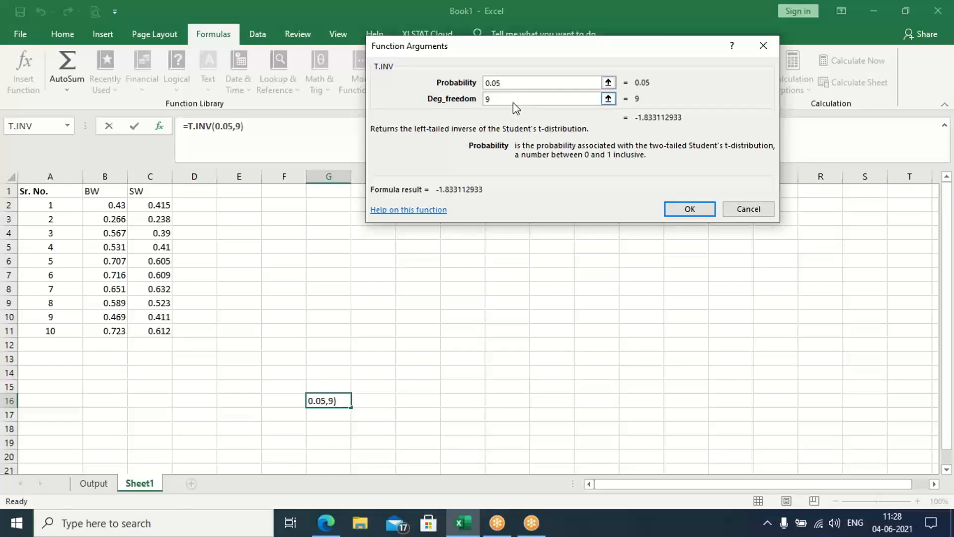
{"action": "left_click", "coordinate": [668, 208]}
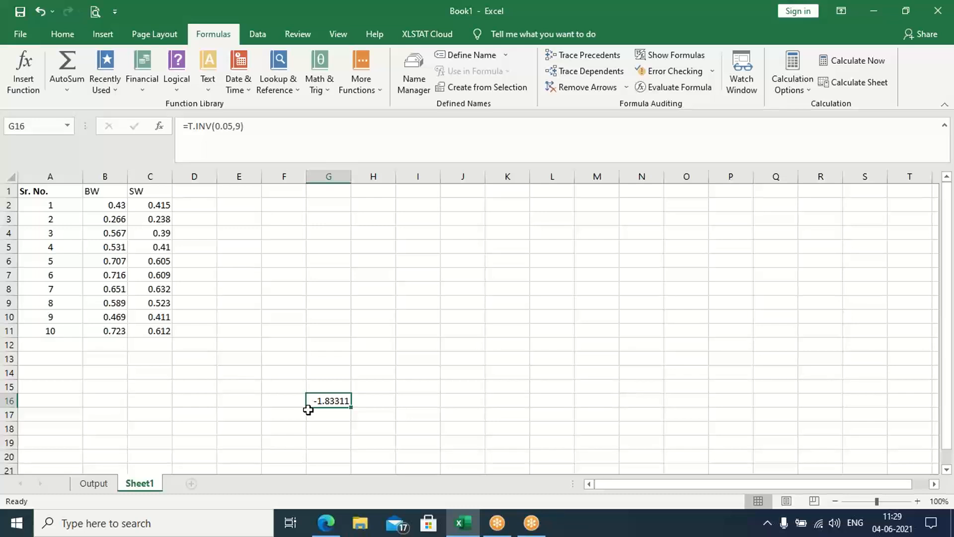
{"action": "key", "text": "Delete"}
{"action": "left_click_drag", "start_coordinate": [100, 190], "coordinate": [149, 332]}
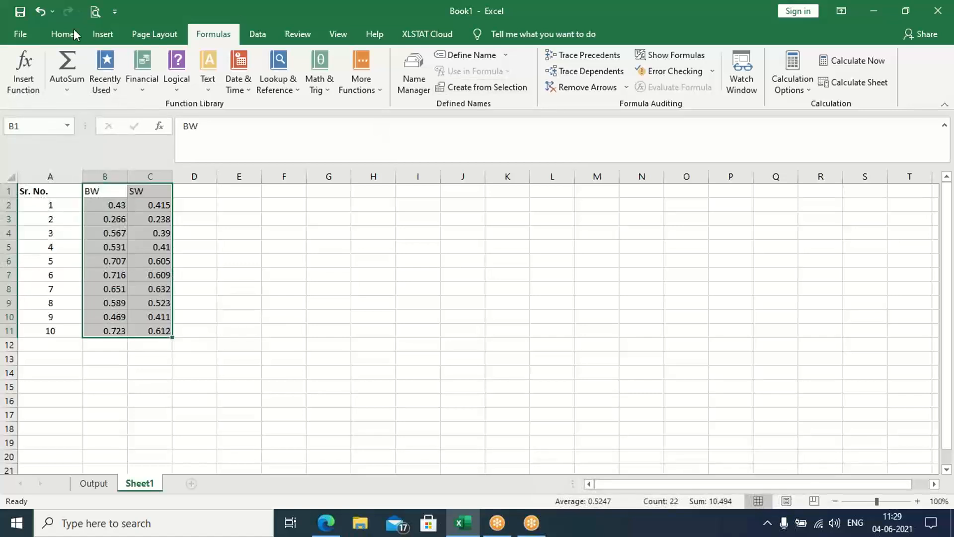
{"action": "left_click", "coordinate": [29, 73]}
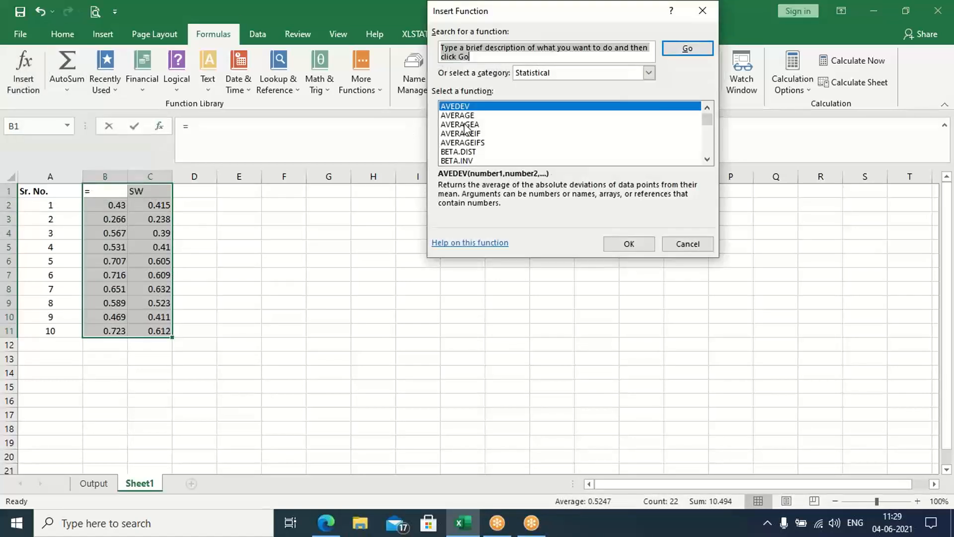
{"action": "scroll", "coordinate": [462, 145], "scroll_direction": "down", "scroll_amount": 3}
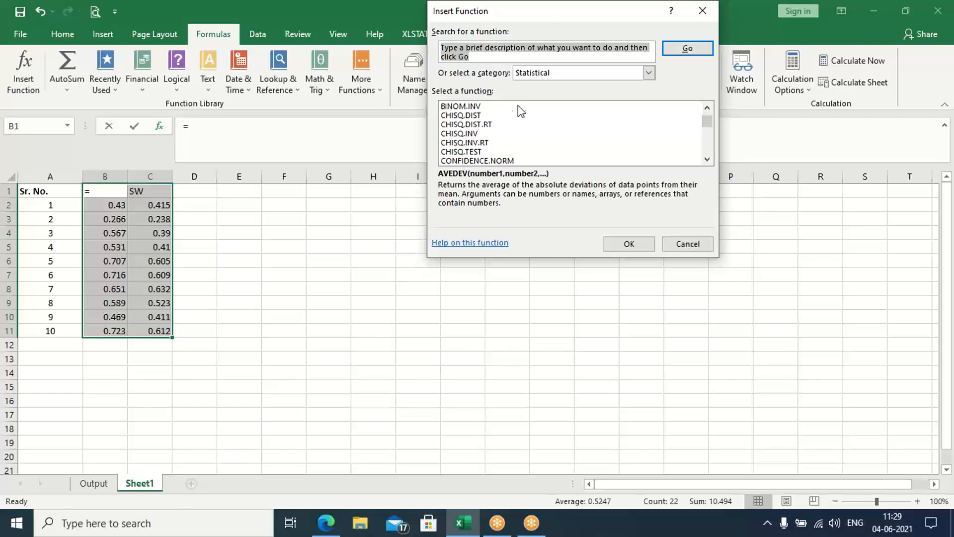
{"action": "scroll", "coordinate": [495, 162], "scroll_direction": "down", "scroll_amount": 5}
{"action": "scroll", "coordinate": [495, 161], "scroll_direction": "down", "scroll_amount": 20}
{"action": "scroll", "coordinate": [494, 161], "scroll_direction": "down", "scroll_amount": 2}
{"action": "scroll", "coordinate": [494, 161], "scroll_direction": "up", "scroll_amount": 3}
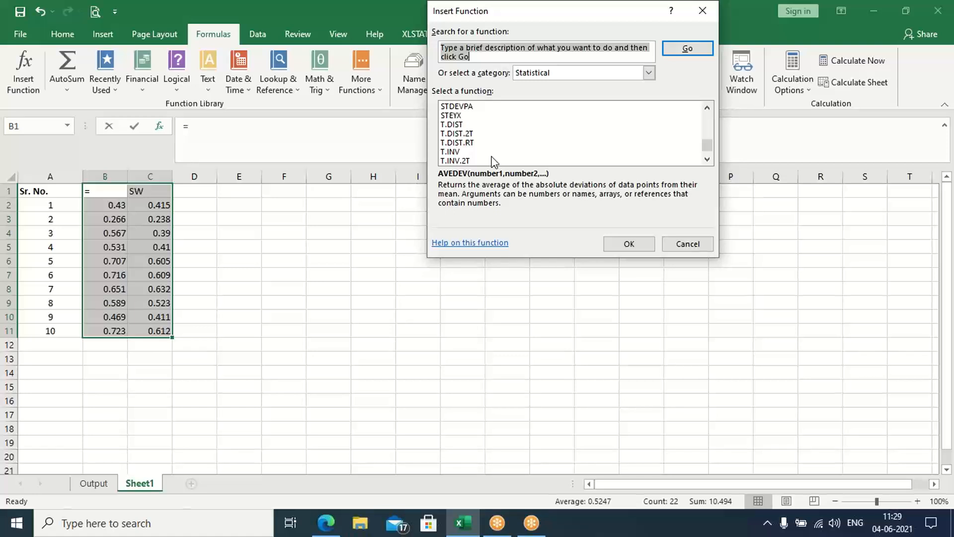
{"action": "scroll", "coordinate": [482, 163], "scroll_direction": "down", "scroll_amount": 1}
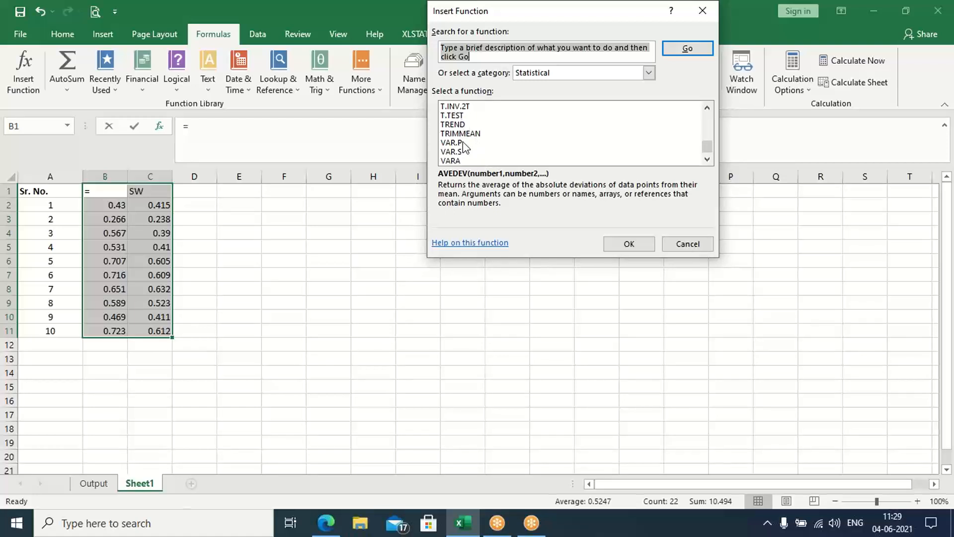
{"action": "left_click", "coordinate": [461, 107]}
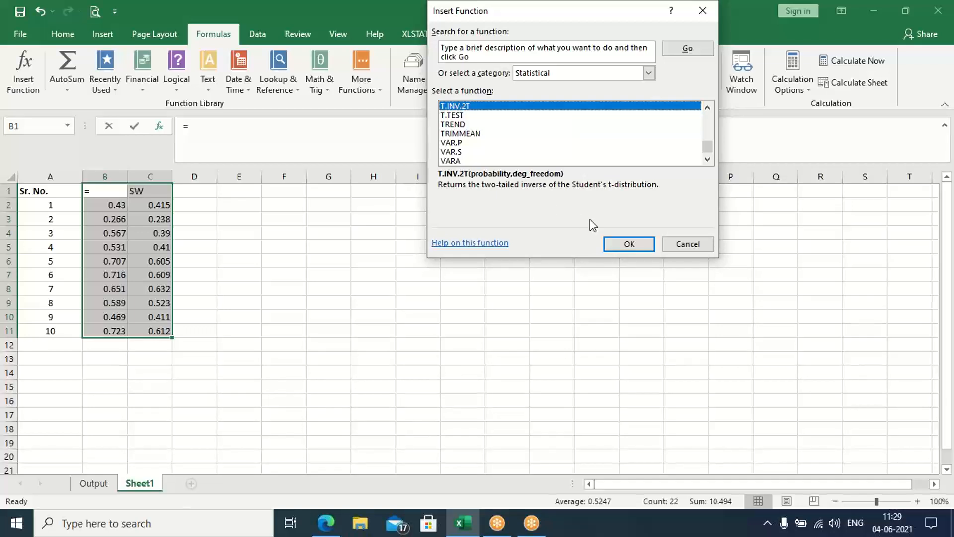
{"action": "left_click", "coordinate": [625, 245]}
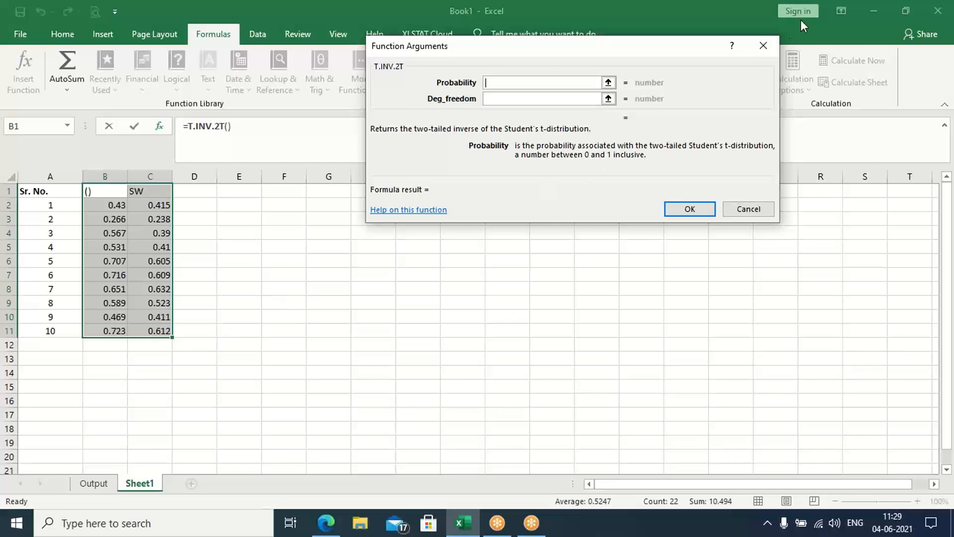
{"action": "left_click", "coordinate": [764, 48]}
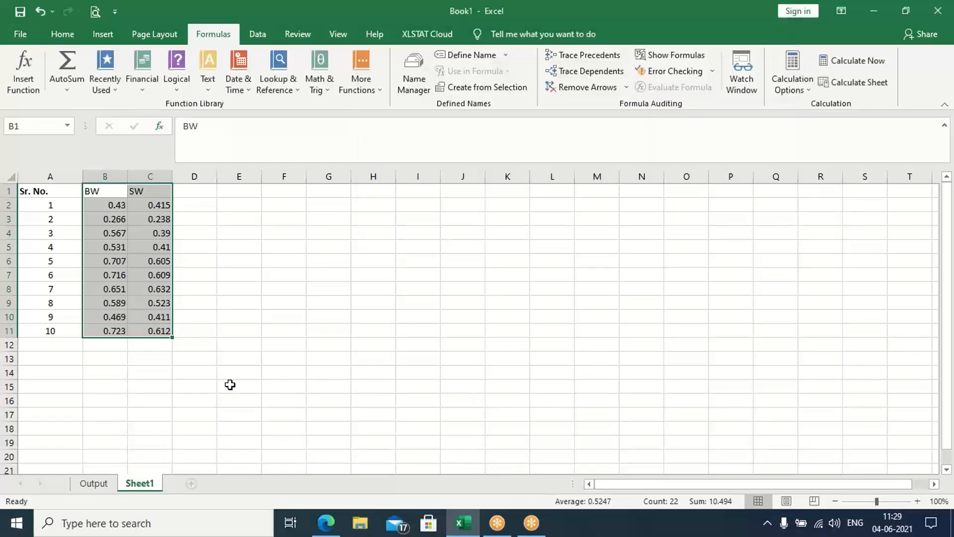
- Choose the T.INV.2T function from the Statistical functions for cell E12 and open its arguments
{"action": "left_click", "coordinate": [244, 348]}
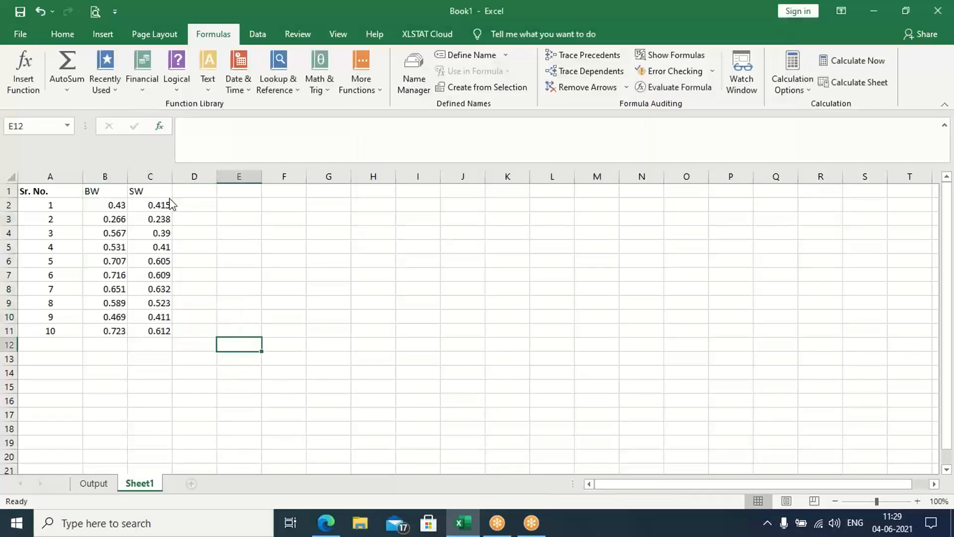
{"action": "left_click", "coordinate": [24, 61]}
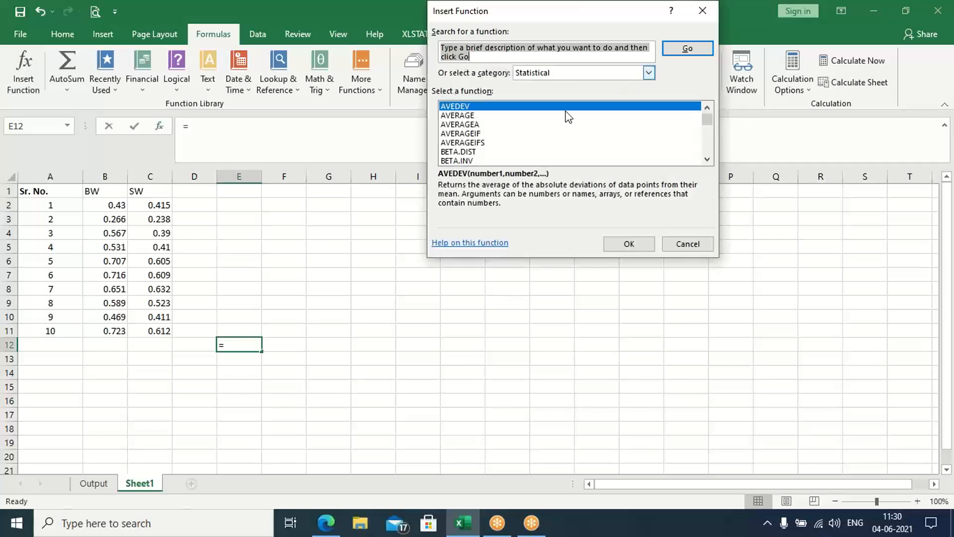
{"action": "scroll", "coordinate": [485, 149], "scroll_direction": "down", "scroll_amount": 14}
{"action": "scroll", "coordinate": [489, 129], "scroll_direction": "down", "scroll_amount": 11}
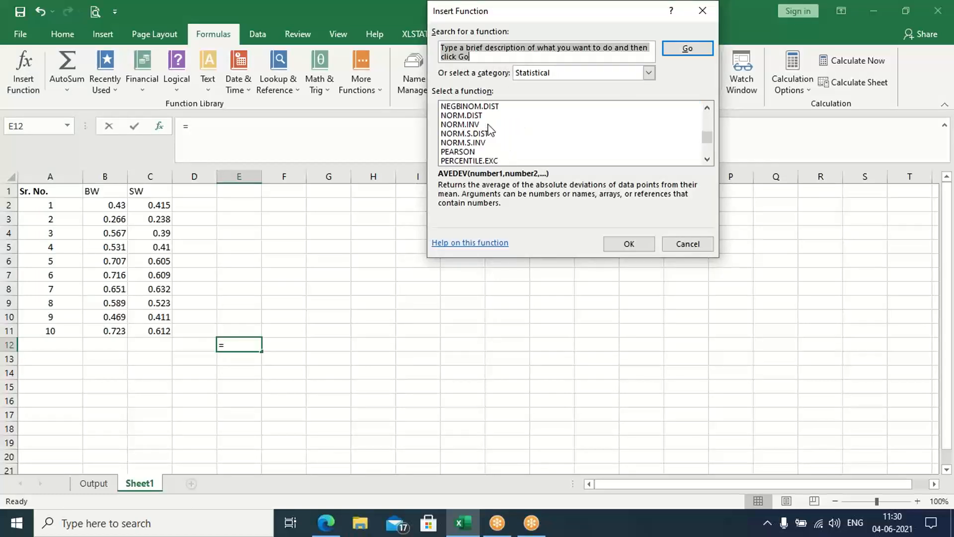
{"action": "scroll", "coordinate": [490, 130], "scroll_direction": "up", "scroll_amount": 4}
{"action": "scroll", "coordinate": [491, 129], "scroll_direction": "down", "scroll_amount": 14}
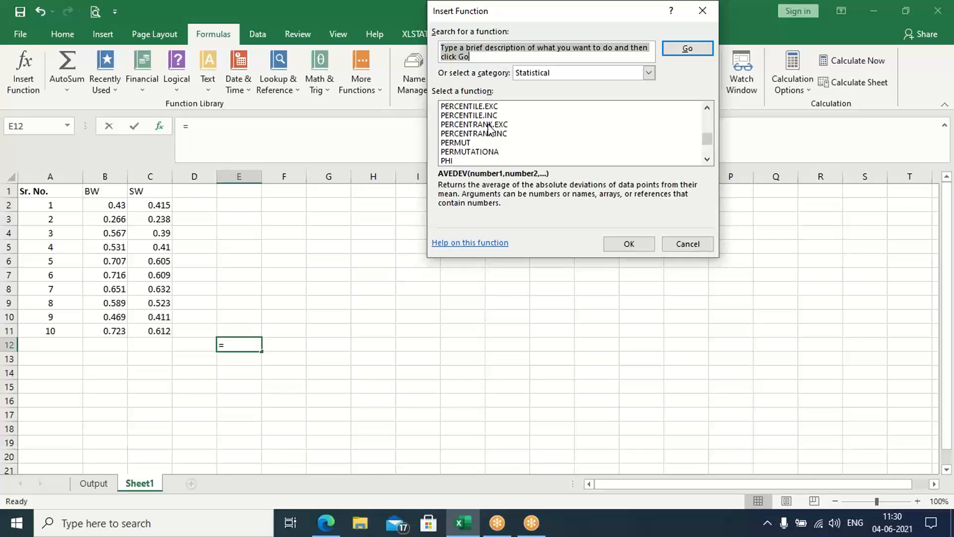
{"action": "scroll", "coordinate": [491, 129], "scroll_direction": "down", "scroll_amount": 1}
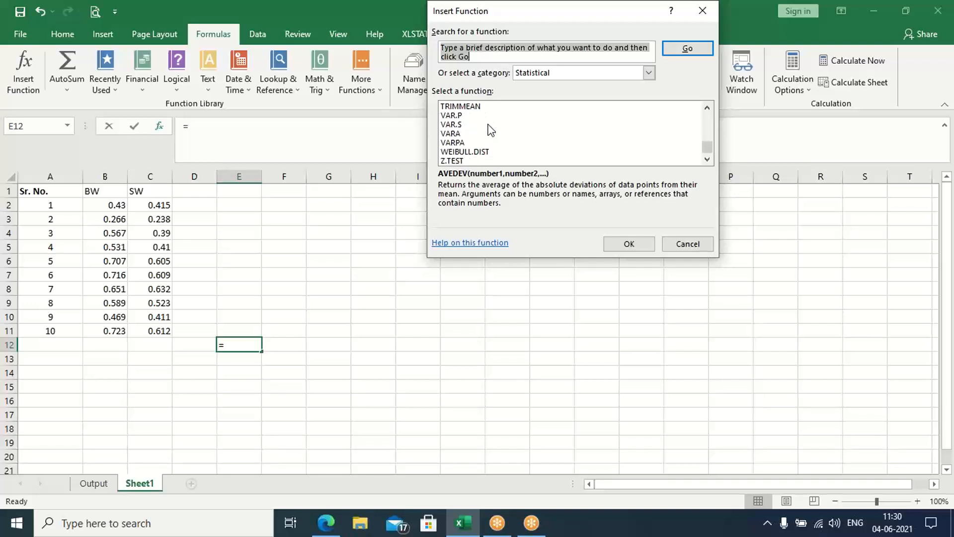
{"action": "scroll", "coordinate": [473, 129], "scroll_direction": "up", "scroll_amount": 1}
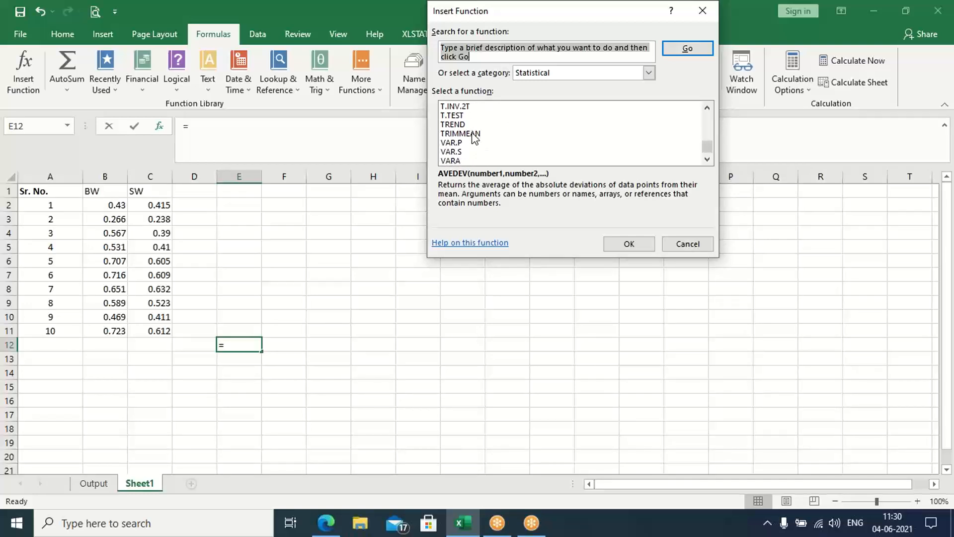
{"action": "scroll", "coordinate": [454, 144], "scroll_direction": "up", "scroll_amount": 2}
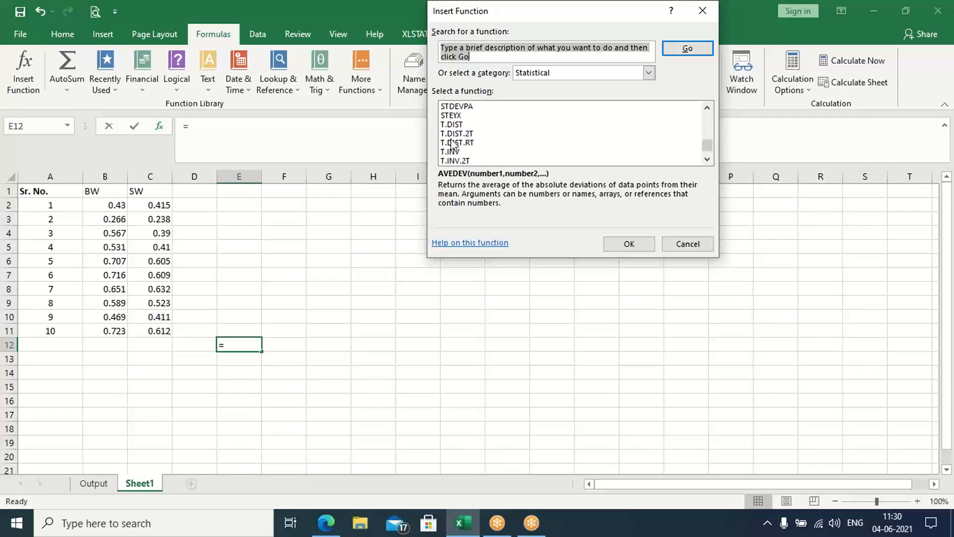
{"action": "scroll", "coordinate": [452, 145], "scroll_direction": "up", "scroll_amount": 1}
{"action": "scroll", "coordinate": [454, 148], "scroll_direction": "down", "scroll_amount": 1}
{"action": "left_click", "coordinate": [465, 160]}
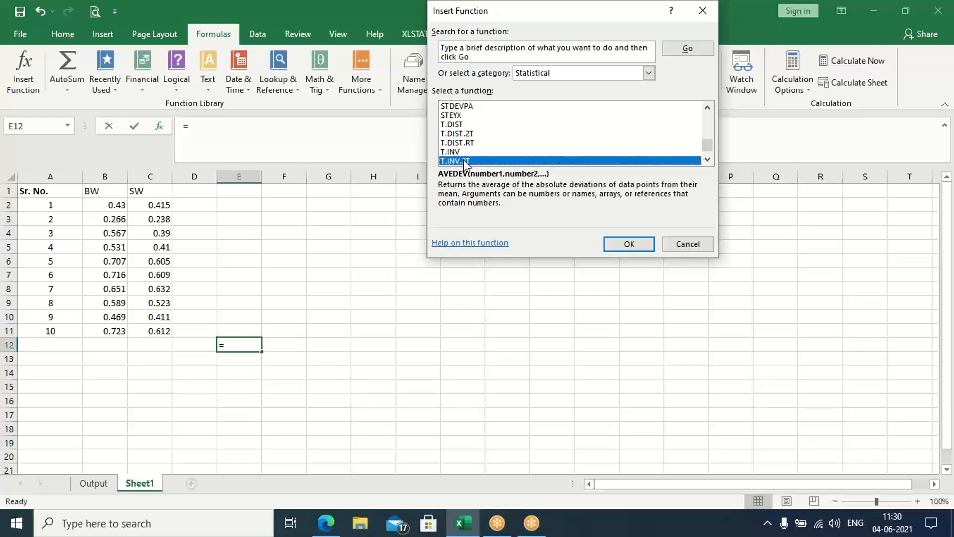
{"action": "left_click", "coordinate": [620, 245]}
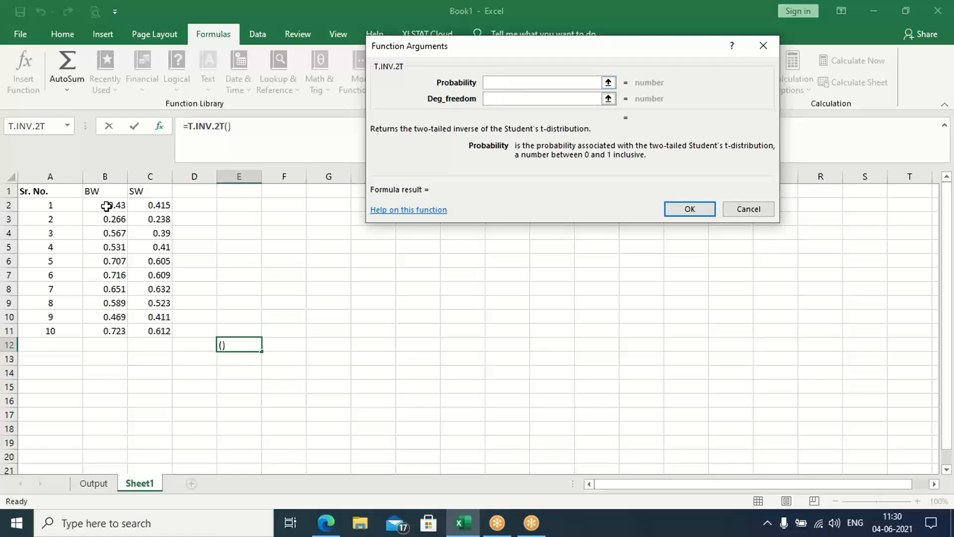
- Try T.INV.2T in E12 with probability B1:C11 and 9 degrees of freedom, and clear the cell
{"action": "left_click", "coordinate": [116, 193]}
{"action": "left_click_drag", "start_coordinate": [115, 193], "coordinate": [159, 326]}
{"action": "left_click", "coordinate": [523, 97]}
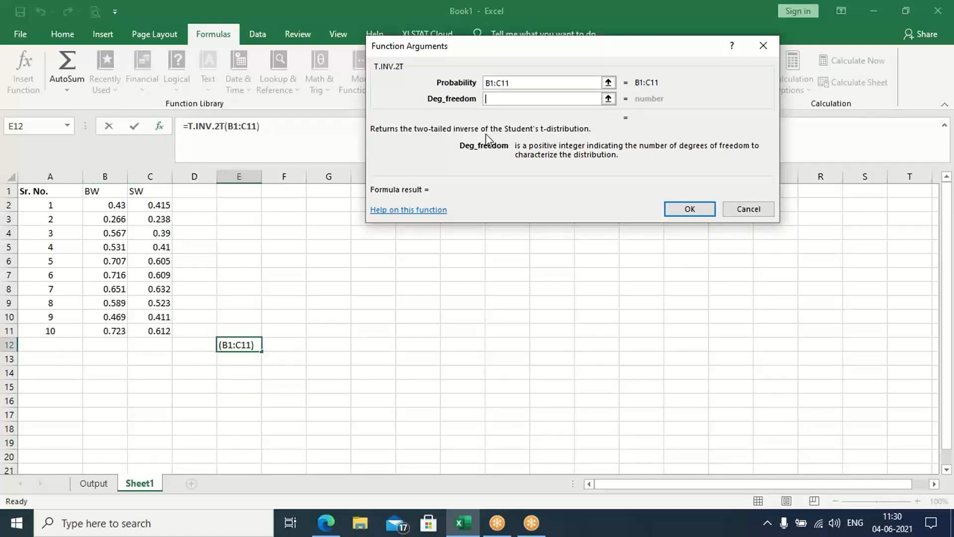
{"action": "type", "text": "9"}
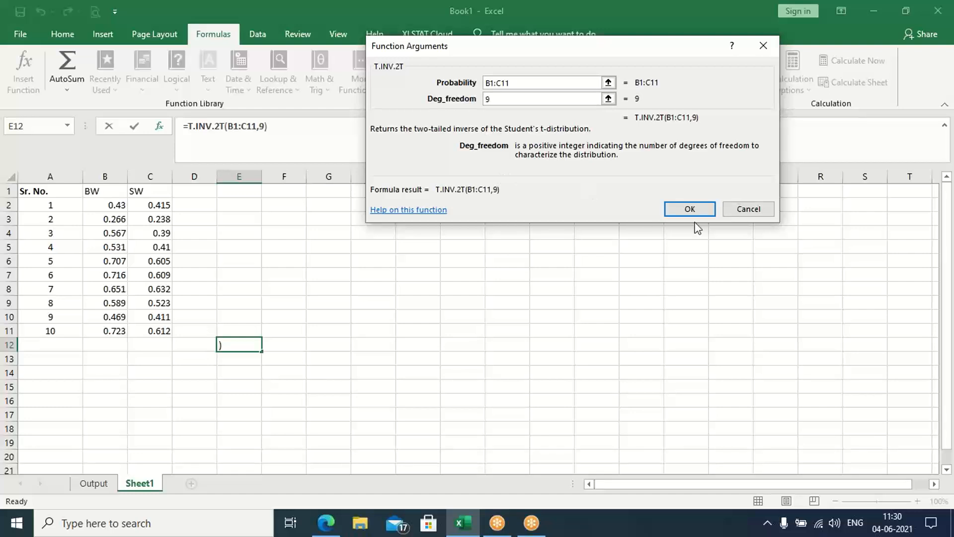
{"action": "left_click", "coordinate": [688, 211]}
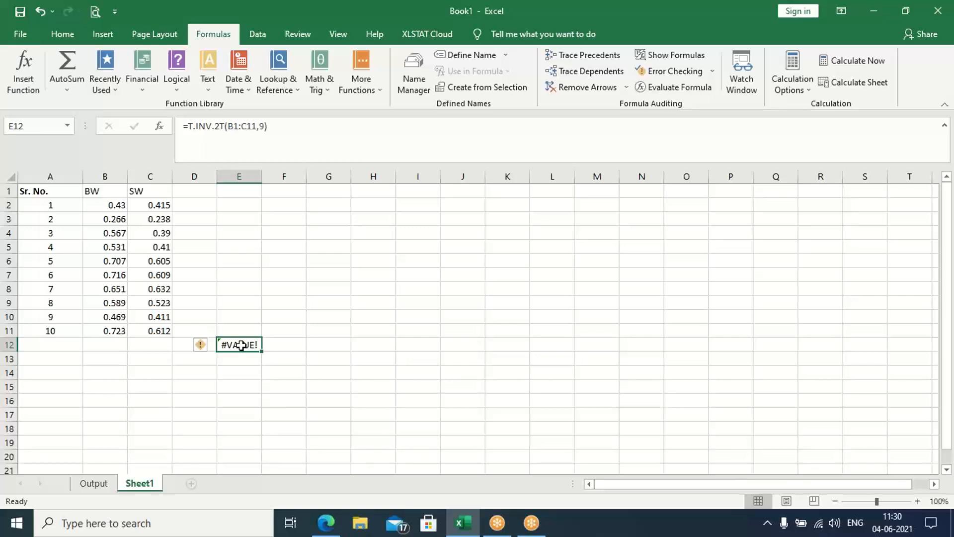
{"action": "key", "text": "Delete"}
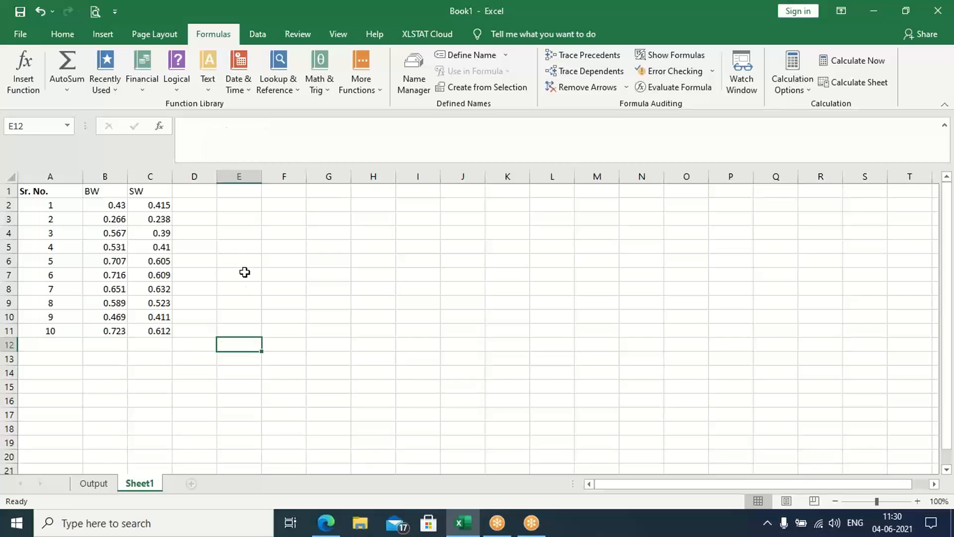
- With the data range B1:C11 selected, choose the Statistical function T.INV.2T and open its arguments
{"action": "left_click", "coordinate": [104, 191]}
{"action": "left_click_drag", "start_coordinate": [135, 204], "coordinate": [170, 336]}
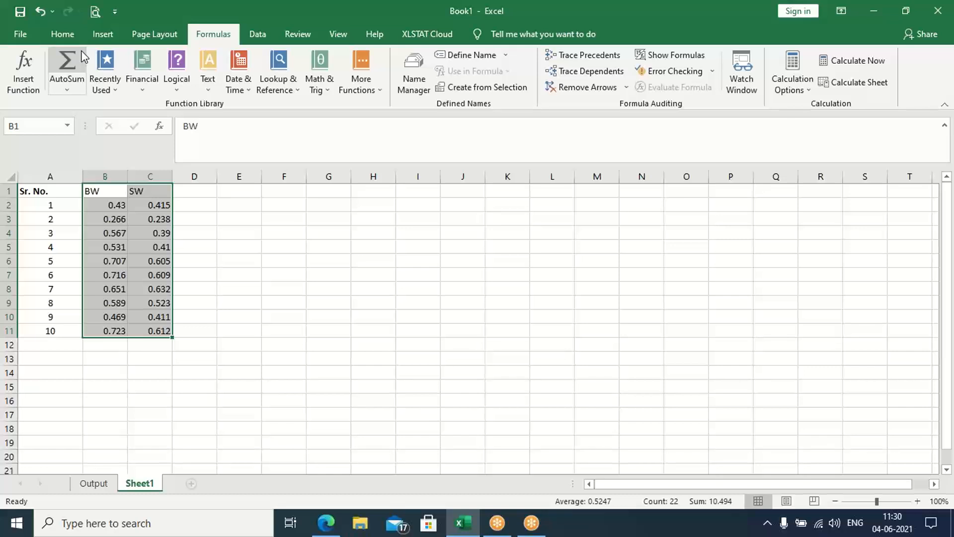
{"action": "left_click", "coordinate": [30, 74]}
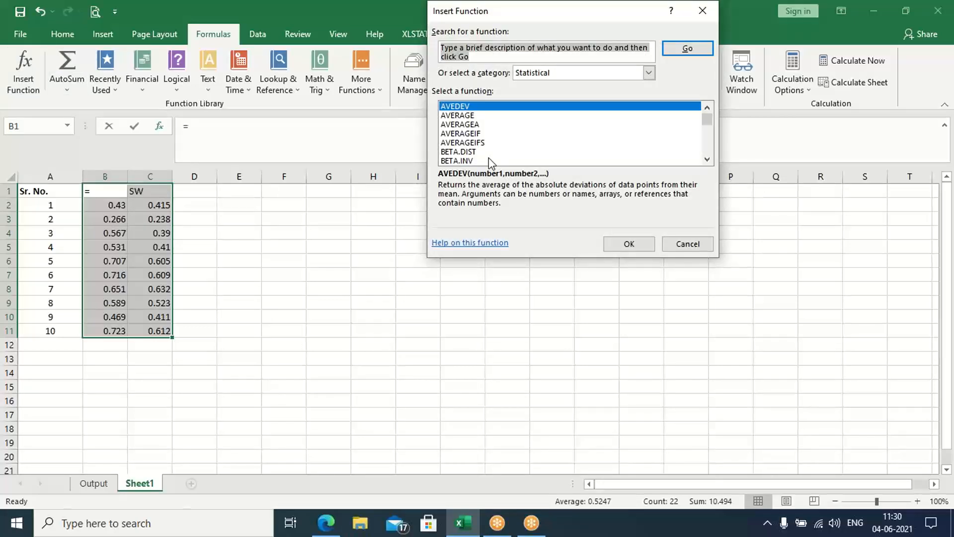
{"action": "scroll", "coordinate": [490, 159], "scroll_direction": "down", "scroll_amount": 20}
{"action": "scroll", "coordinate": [490, 161], "scroll_direction": "down", "scroll_amount": 12}
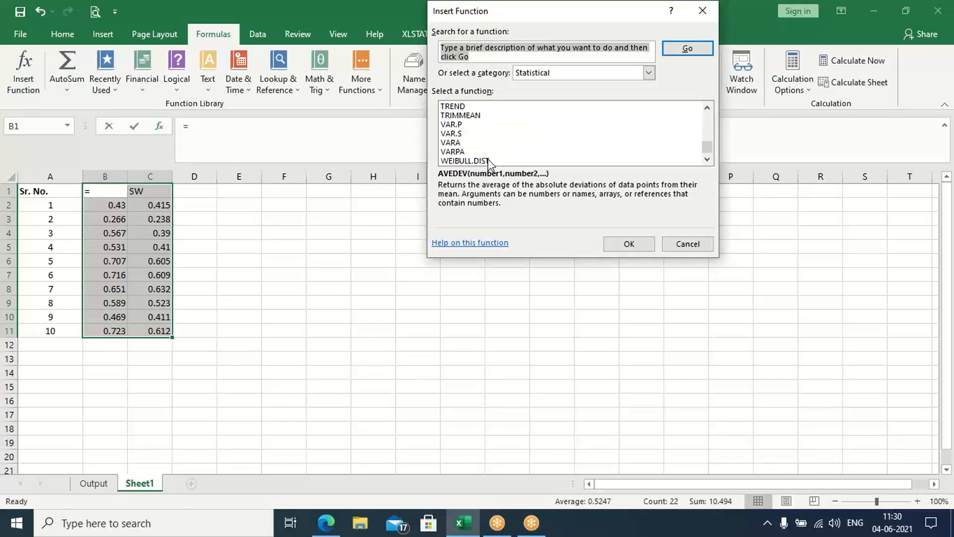
{"action": "scroll", "coordinate": [487, 156], "scroll_direction": "up", "scroll_amount": 3}
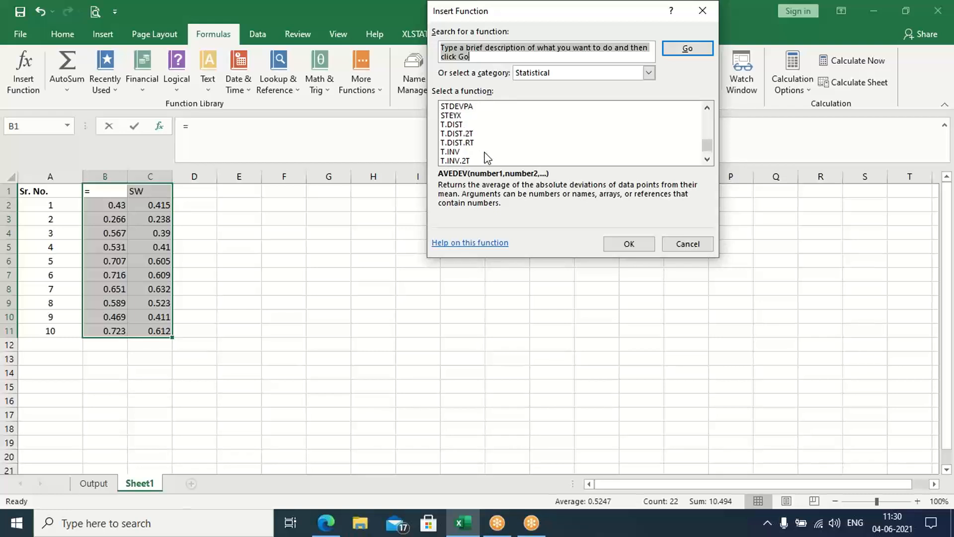
{"action": "left_click", "coordinate": [458, 161]}
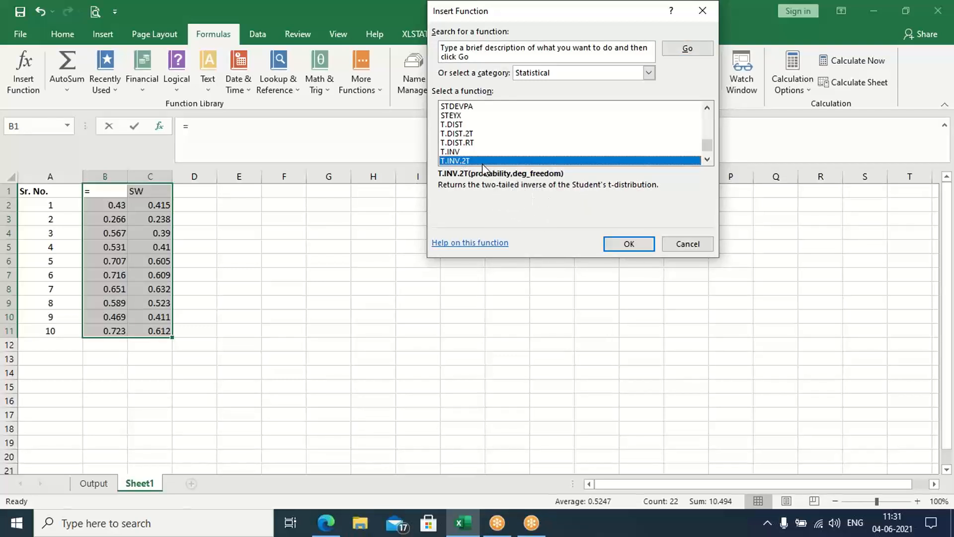
{"action": "left_click", "coordinate": [621, 245]}
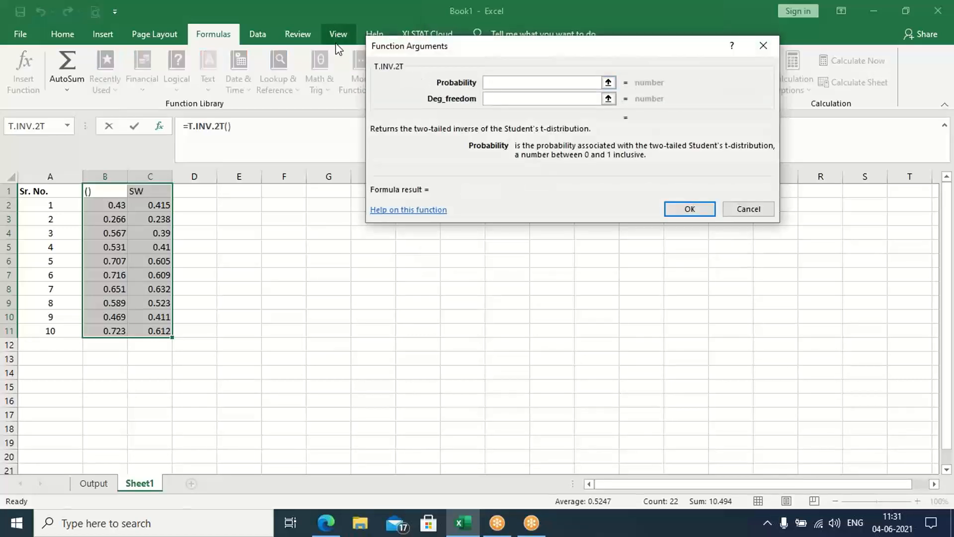
- Insert T.INV.2T in B1 with probability 0.05 and 9 degrees of freedom, and undo the entry
{"action": "type", "text": "0.05"}
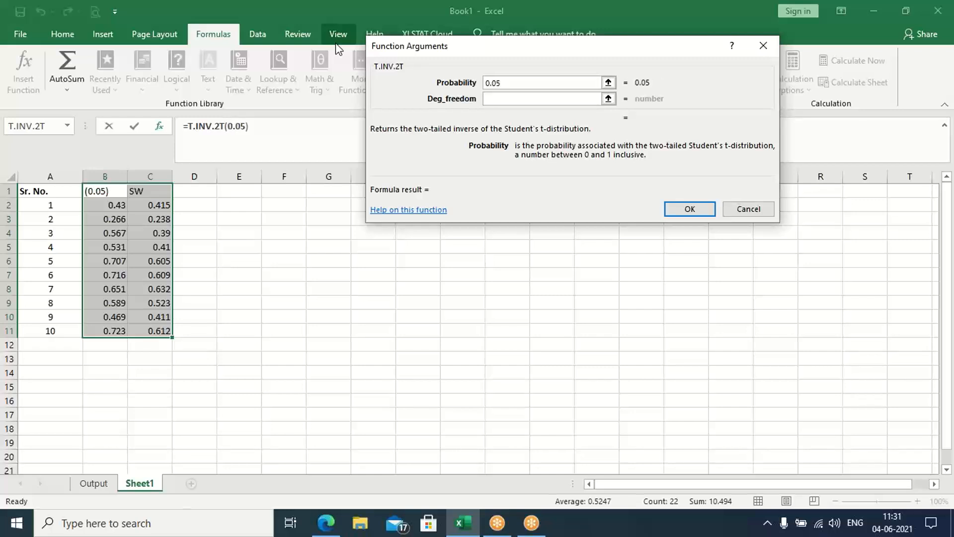
{"action": "left_click", "coordinate": [549, 98]}
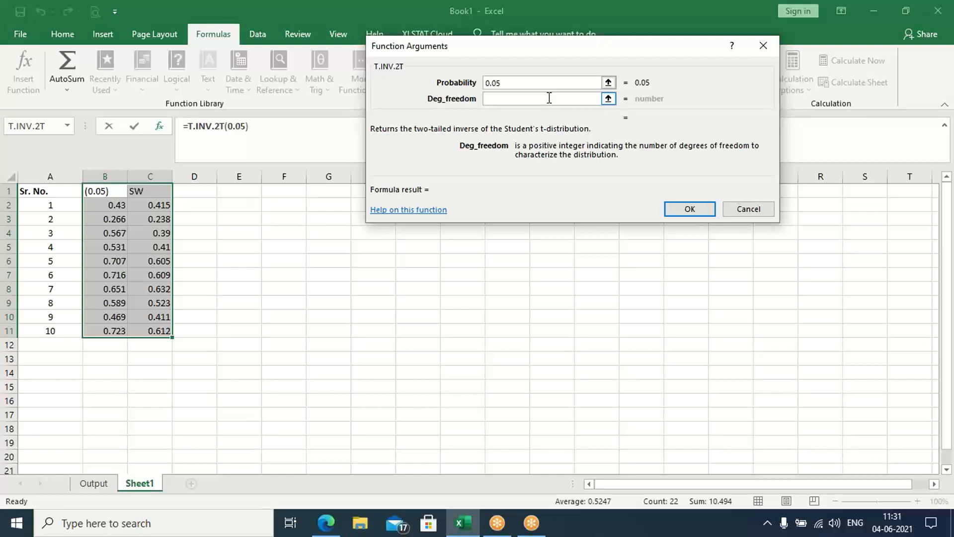
{"action": "type", "text": "9"}
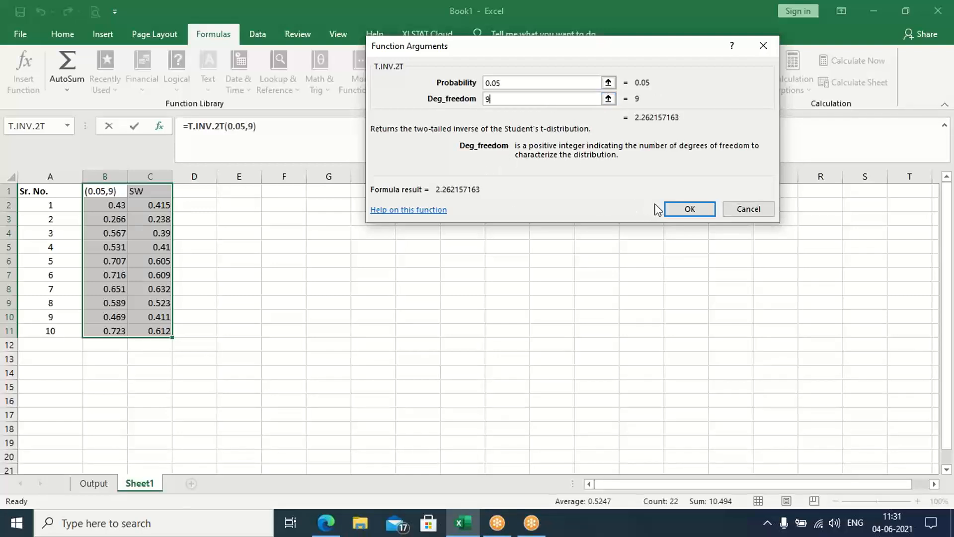
{"action": "left_click", "coordinate": [681, 209]}
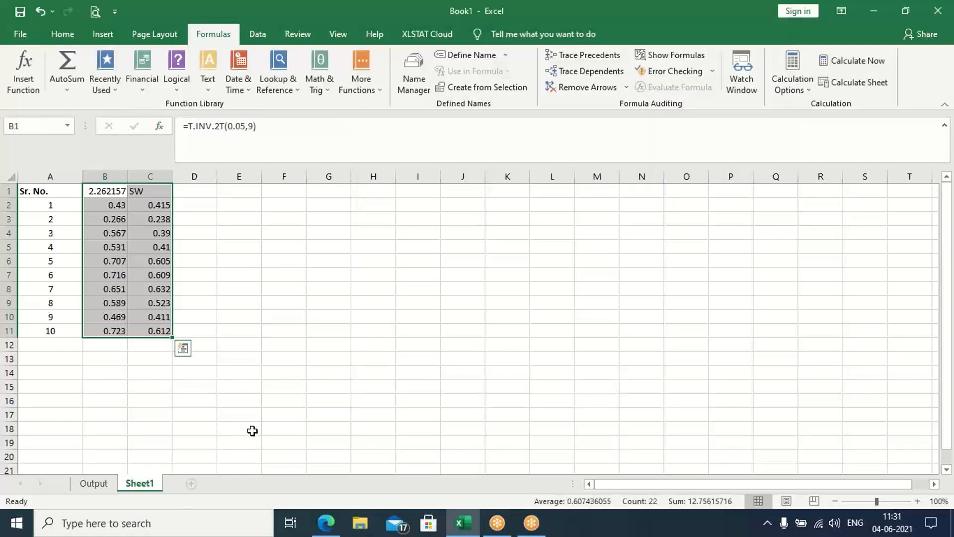
{"action": "key", "text": "ctrl+z"}
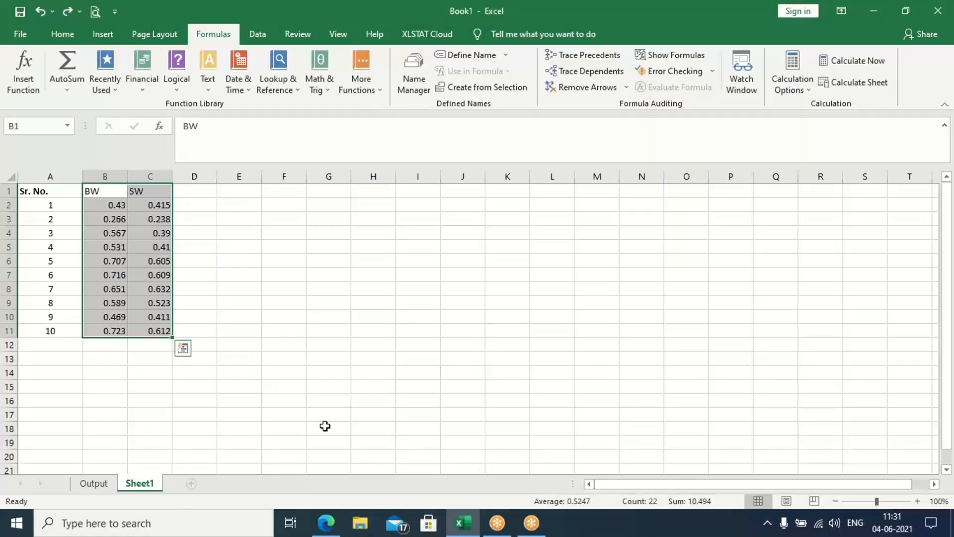
- Start inserting a function in the empty cell F14 and look through the Statistical functions around T.INV and T.TEST
{"action": "left_click", "coordinate": [303, 371]}
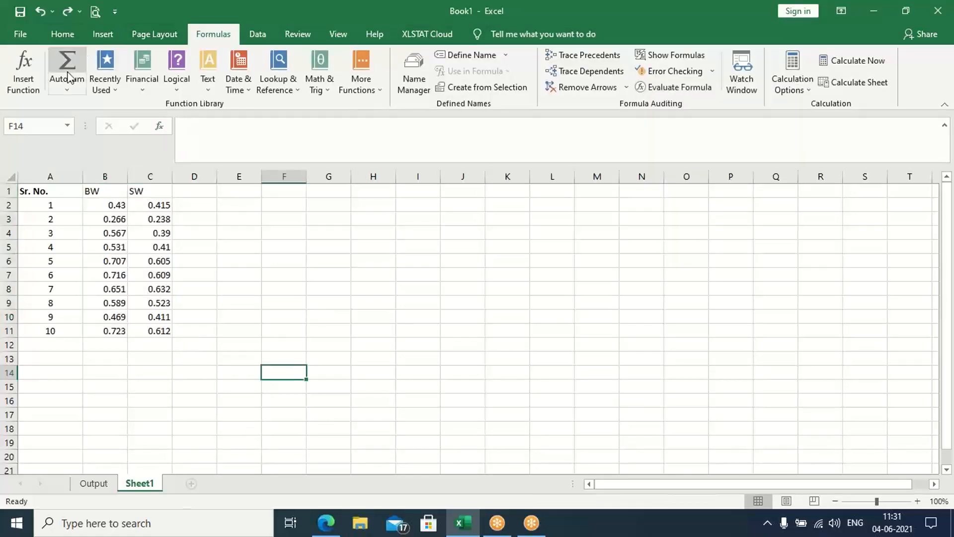
{"action": "left_click", "coordinate": [21, 75]}
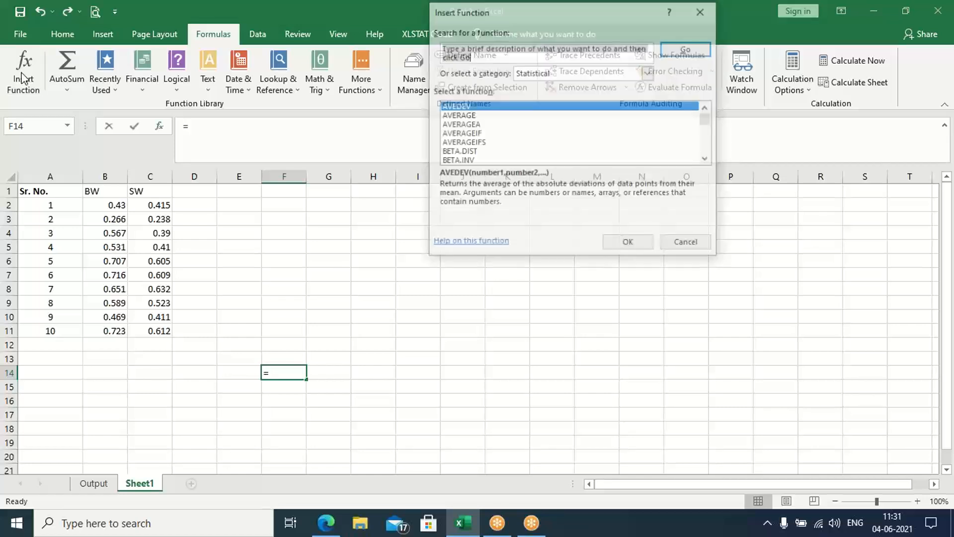
{"action": "scroll", "coordinate": [481, 152], "scroll_direction": "down", "scroll_amount": 9}
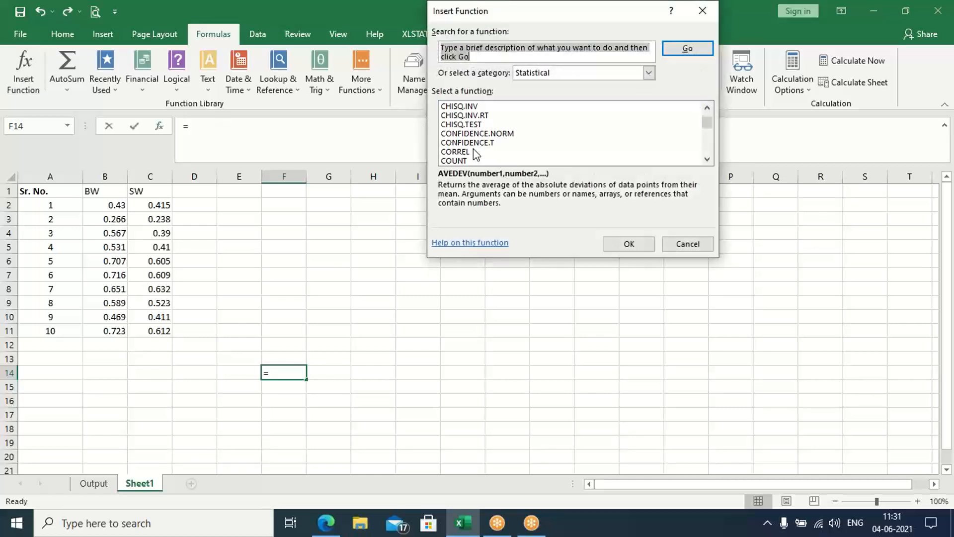
{"action": "scroll", "coordinate": [485, 143], "scroll_direction": "down", "scroll_amount": 20}
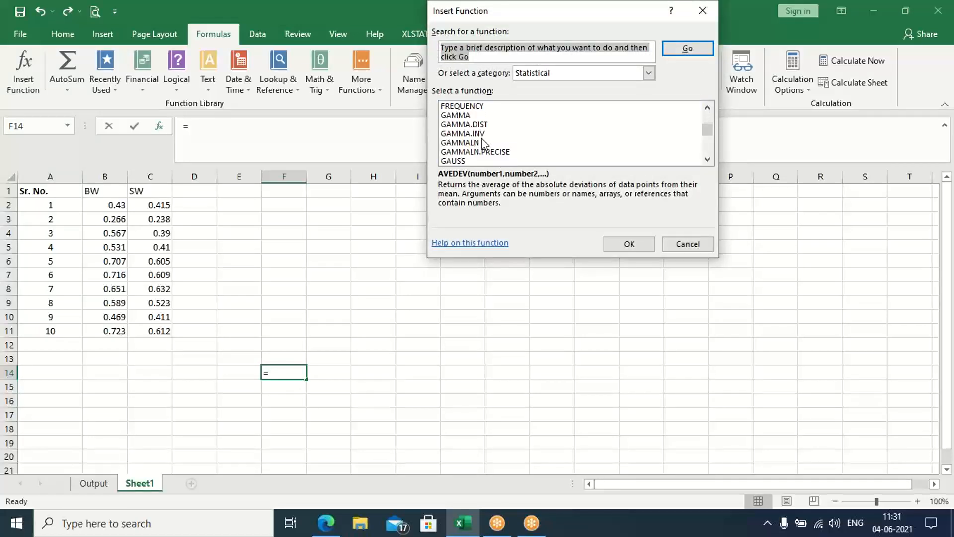
{"action": "scroll", "coordinate": [485, 143], "scroll_direction": "down", "scroll_amount": 3}
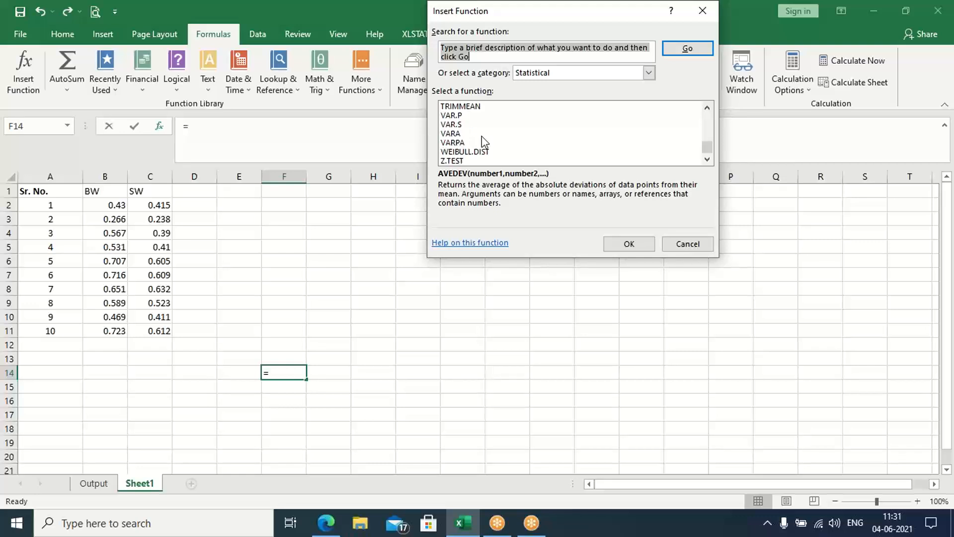
{"action": "scroll", "coordinate": [481, 144], "scroll_direction": "up", "scroll_amount": 2}
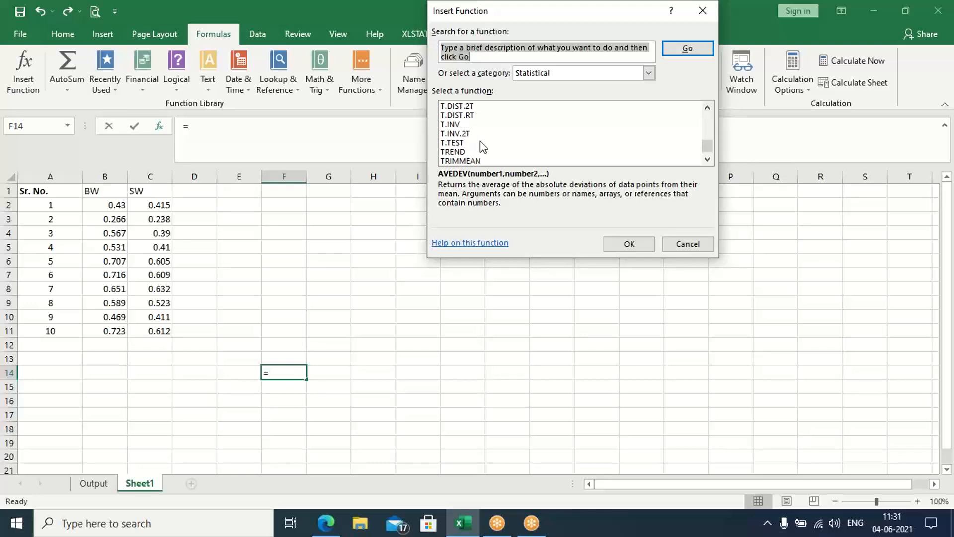
{"action": "scroll", "coordinate": [481, 141], "scroll_direction": "down", "scroll_amount": 1}
{"action": "scroll", "coordinate": [481, 142], "scroll_direction": "up", "scroll_amount": 1}
- Choose the Statistical function T.INV.2T for cell F14 and open its arguments
{"action": "left_click", "coordinate": [597, 72]}
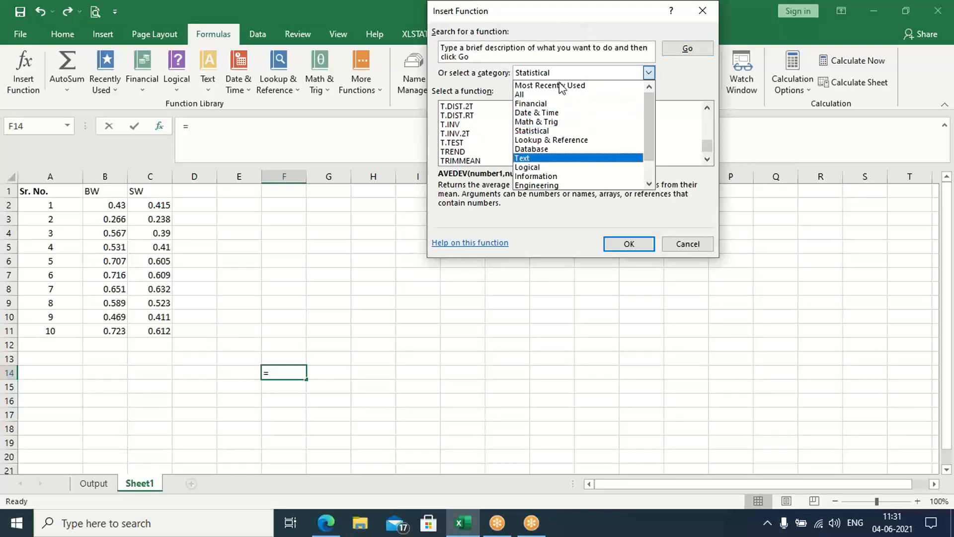
{"action": "left_click", "coordinate": [545, 131]}
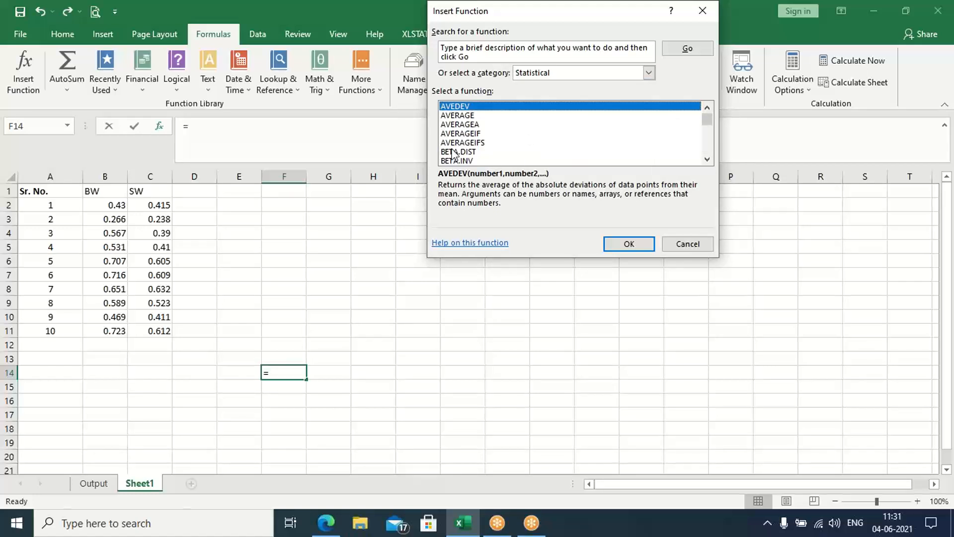
{"action": "scroll", "coordinate": [453, 149], "scroll_direction": "down", "scroll_amount": 5}
{"action": "scroll", "coordinate": [453, 153], "scroll_direction": "down", "scroll_amount": 20}
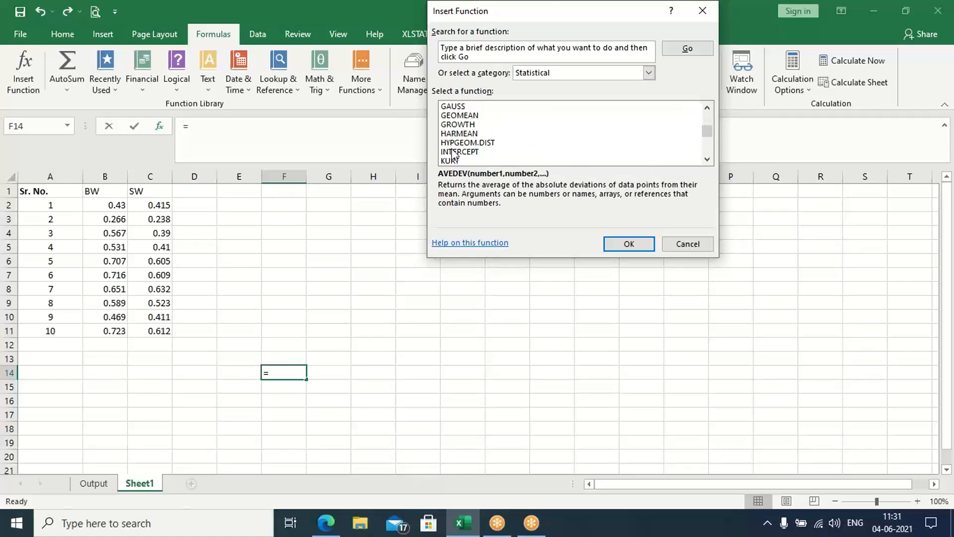
{"action": "scroll", "coordinate": [453, 153], "scroll_direction": "down", "scroll_amount": 6}
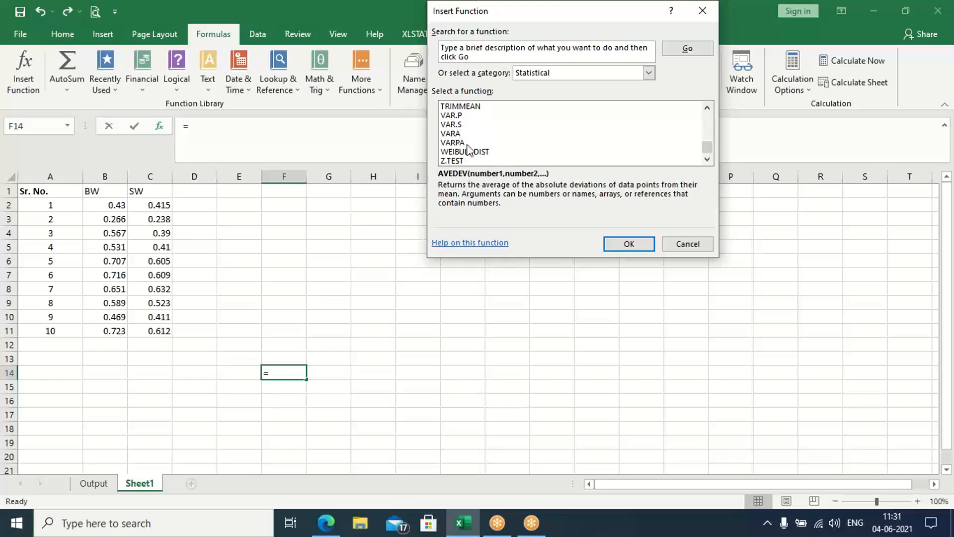
{"action": "scroll", "coordinate": [469, 149], "scroll_direction": "up", "scroll_amount": 1}
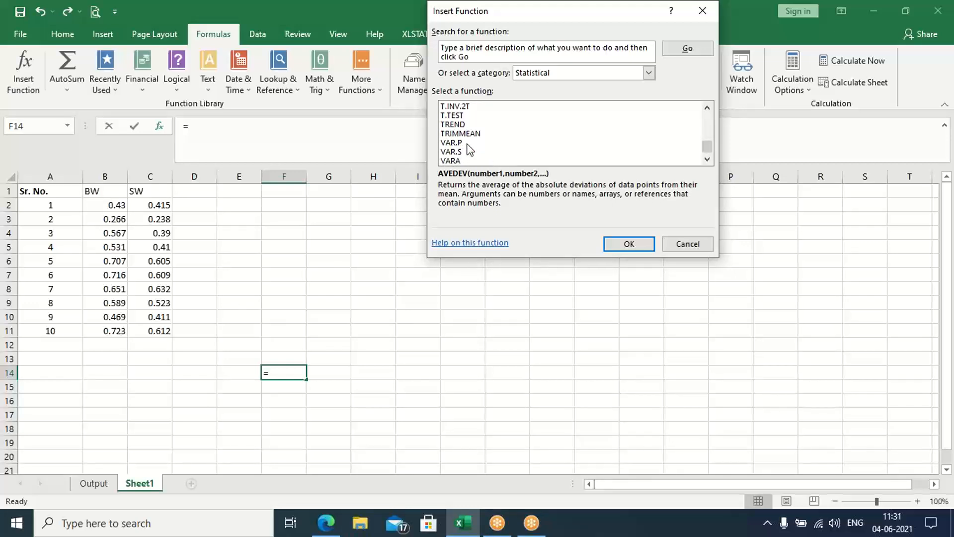
{"action": "left_click", "coordinate": [457, 108]}
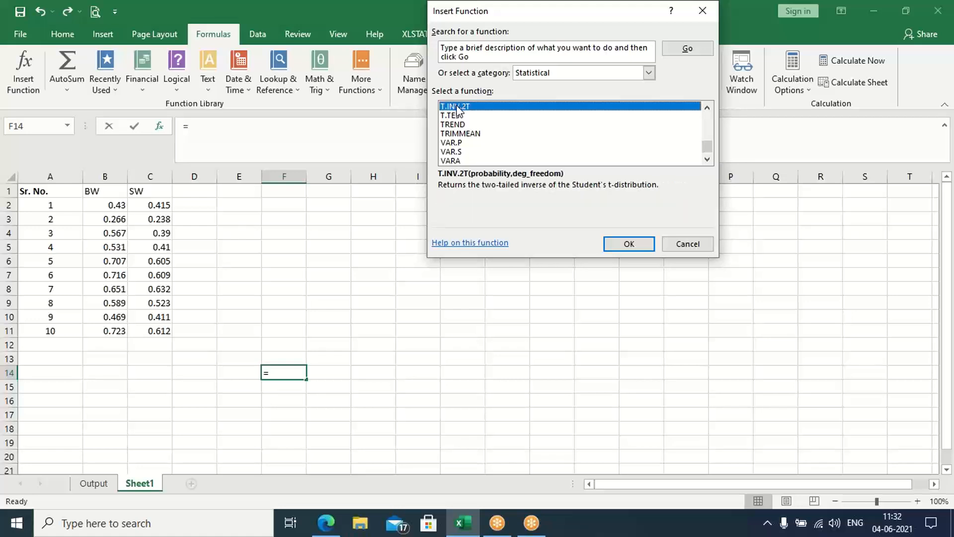
{"action": "left_click", "coordinate": [627, 244]}
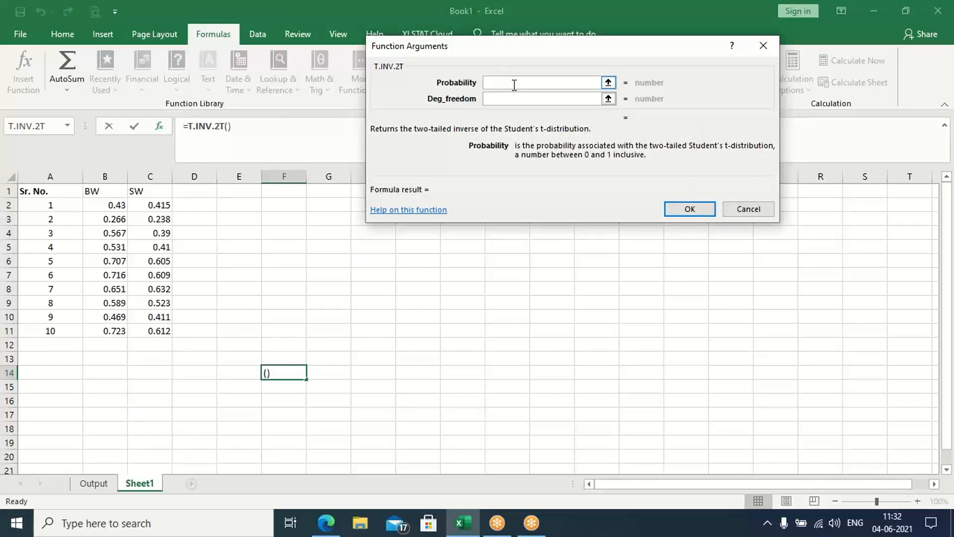
- Insert T.INV.2T in F14 with probability 0.05 and 9 degrees of freedom
{"action": "type", "text": "0.05"}
{"action": "key", "text": "Tab"}
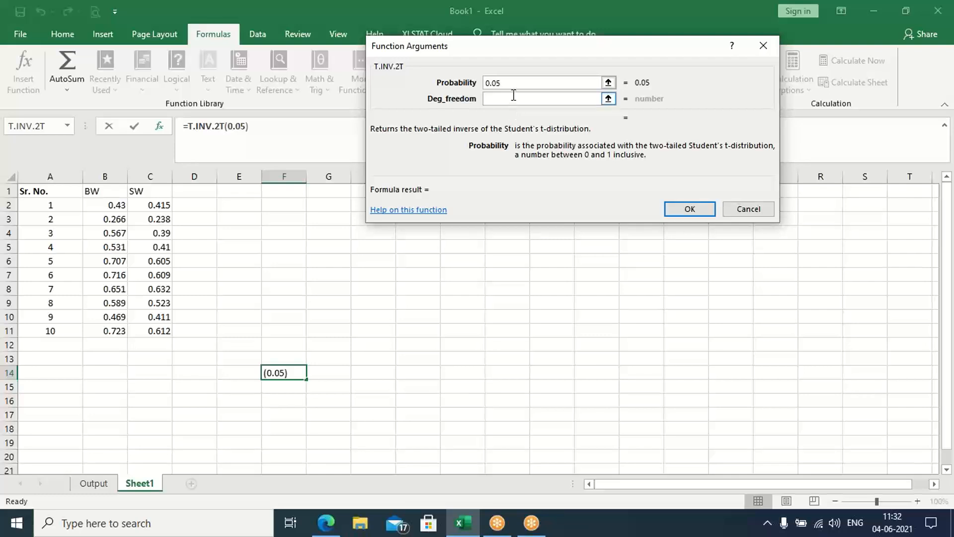
{"action": "left_click", "coordinate": [514, 95]}
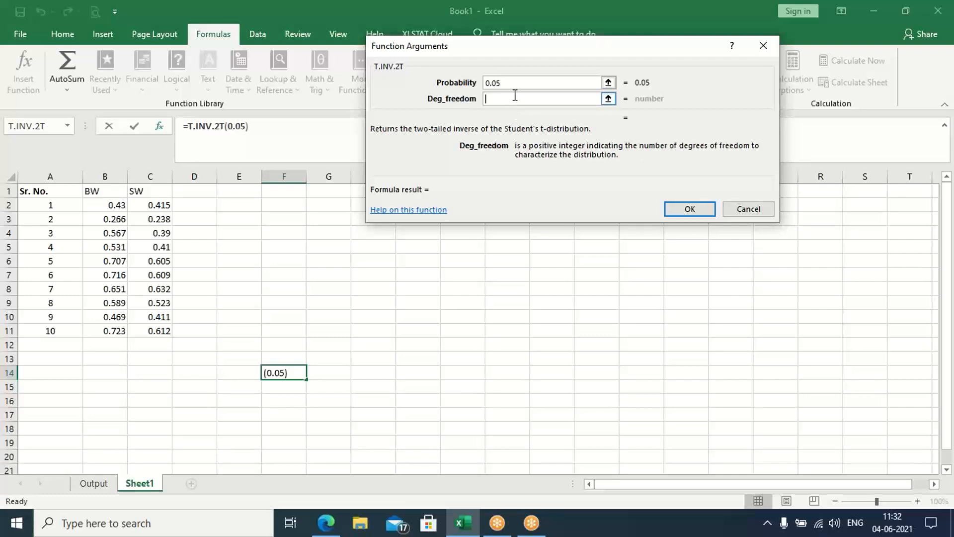
{"action": "type", "text": "9"}
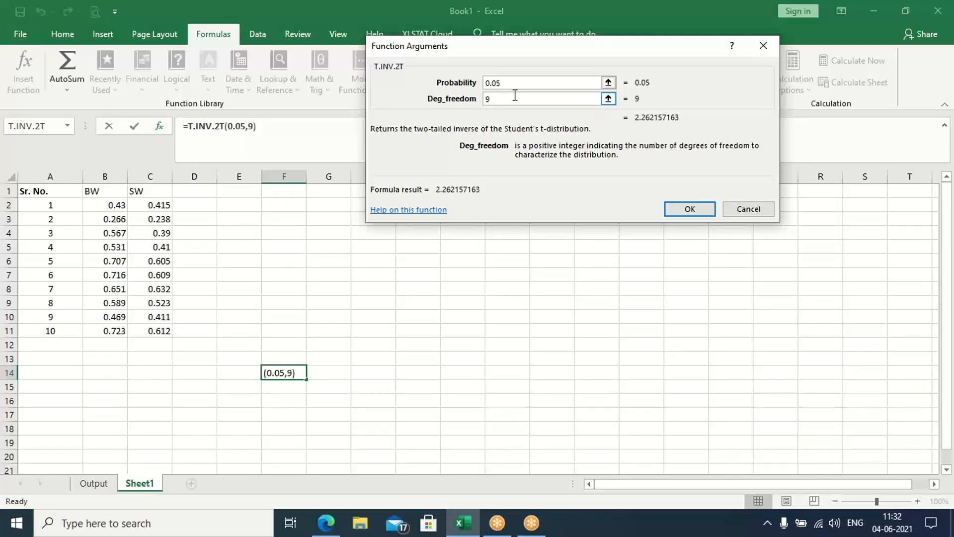
{"action": "left_click", "coordinate": [685, 206]}
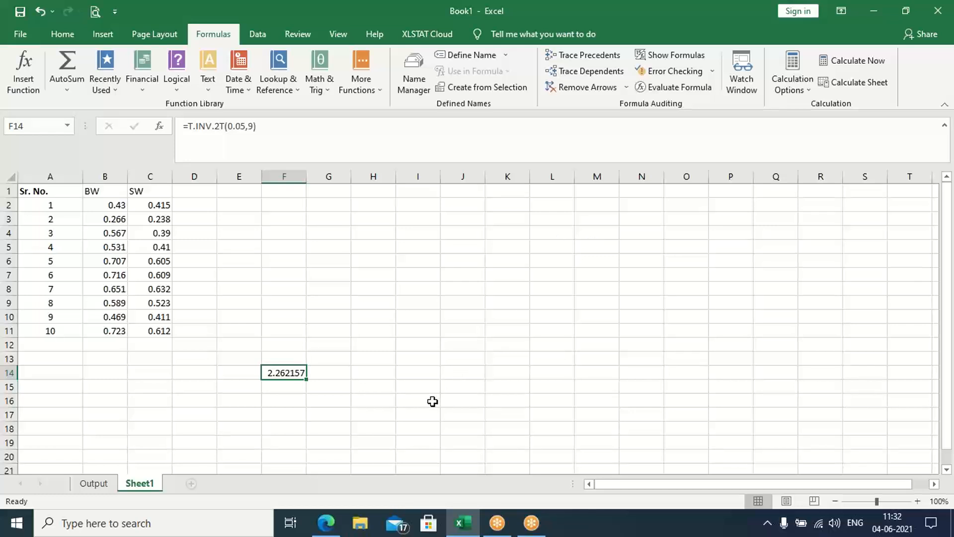
- Review the t statistic and two-tailed p-value of the paired observations test on the Output sheet
{"action": "left_click", "coordinate": [293, 405]}
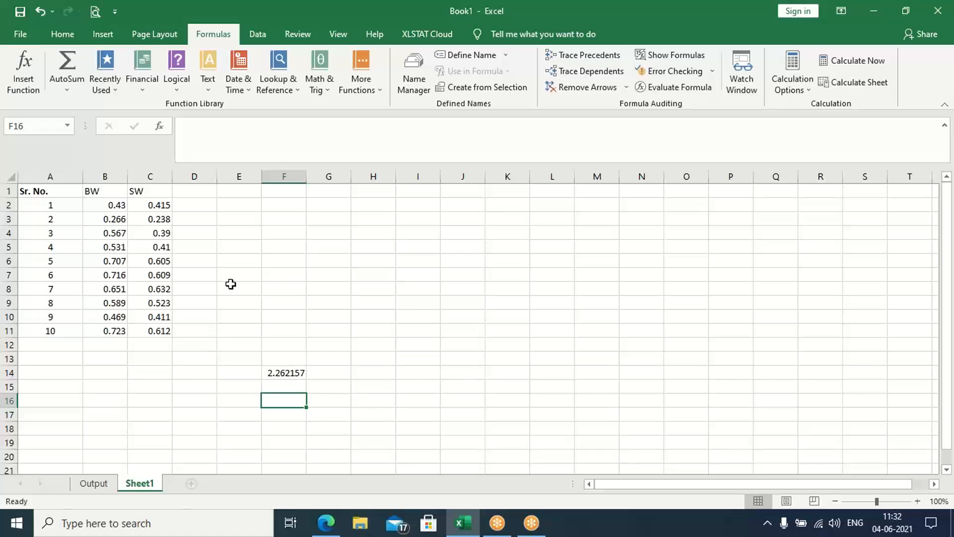
{"action": "left_click", "coordinate": [93, 484]}
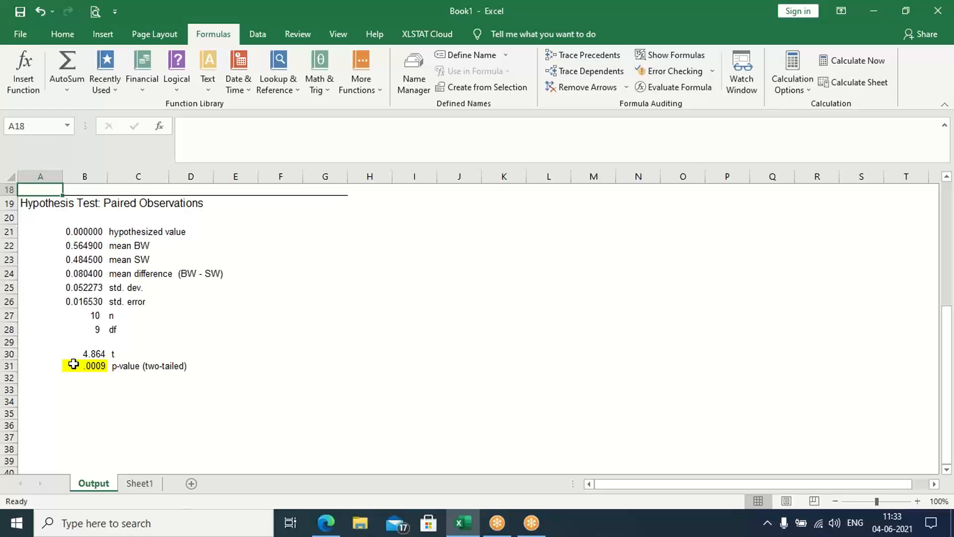
{"action": "left_click", "coordinate": [154, 437]}
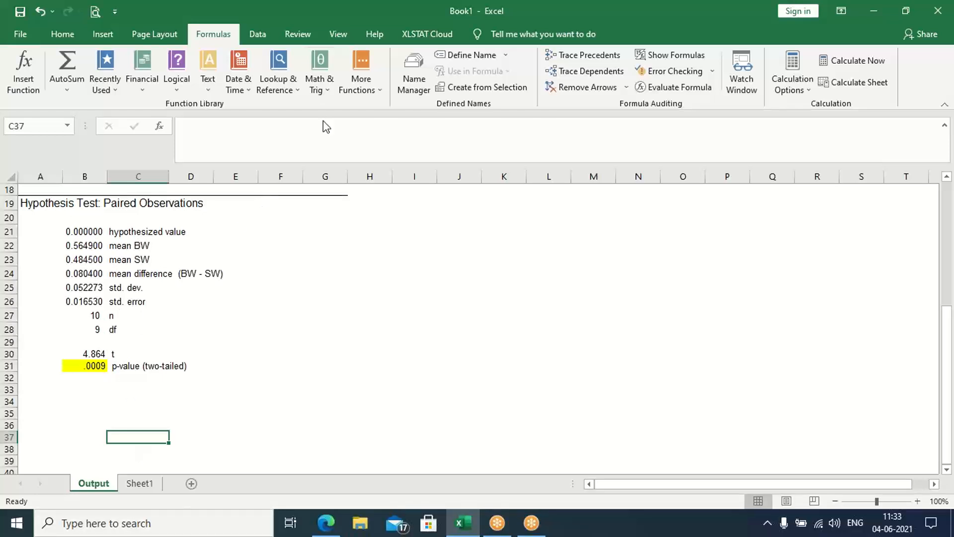
- Switch to the textbook PDF in Edge and examine Example 8's paired observations output, TINV critical value and interpretation of results
{"action": "left_click", "coordinate": [325, 522]}
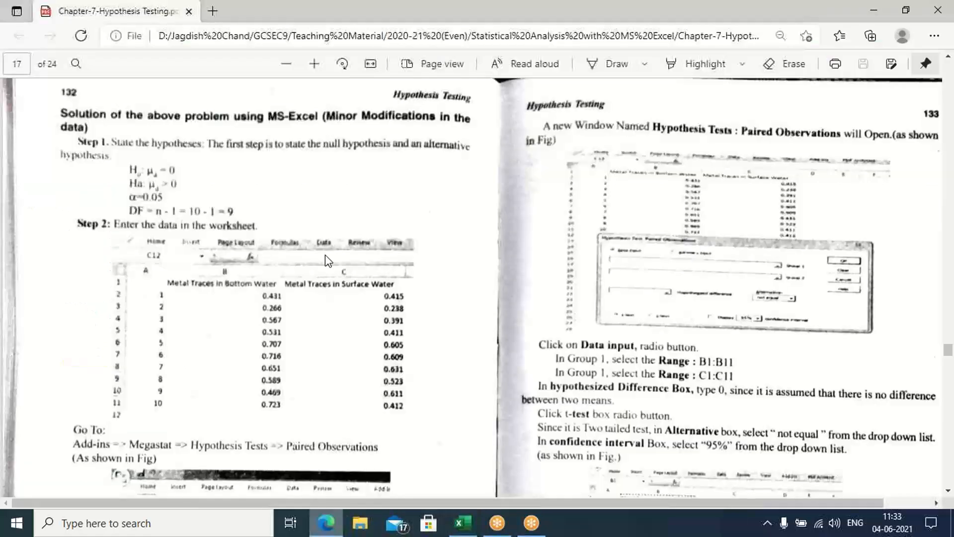
{"action": "scroll", "coordinate": [325, 253], "scroll_direction": "down", "scroll_amount": 6}
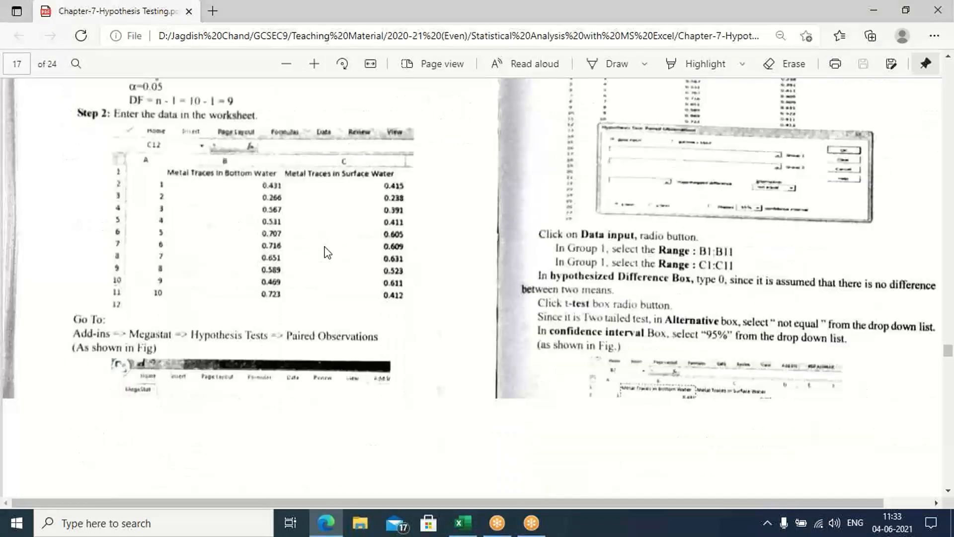
{"action": "scroll", "coordinate": [328, 253], "scroll_direction": "up", "scroll_amount": 4}
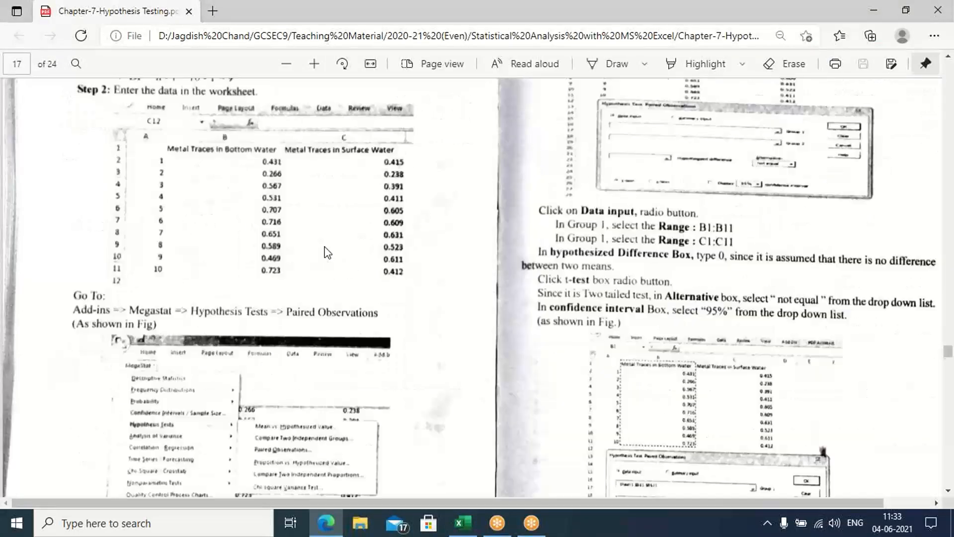
{"action": "scroll", "coordinate": [328, 252], "scroll_direction": "down", "scroll_amount": 3}
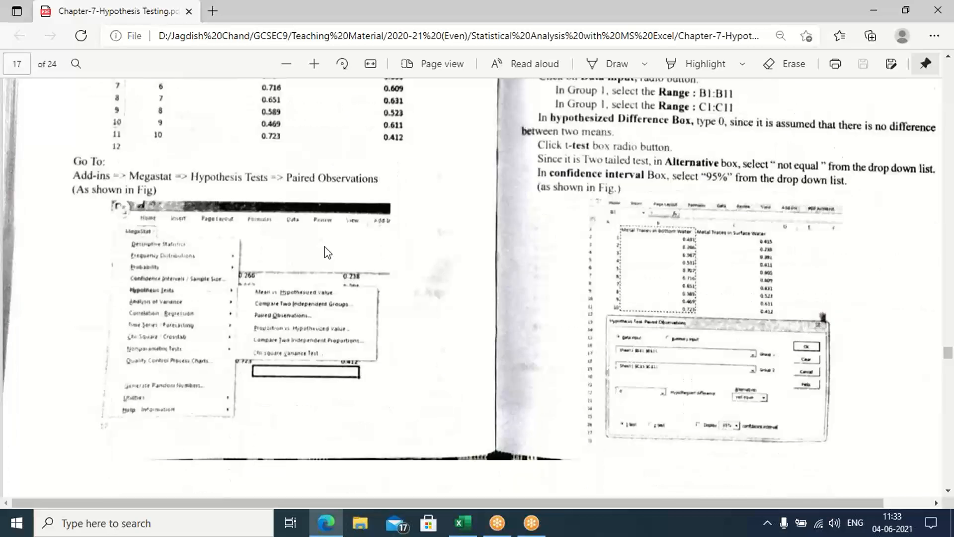
{"action": "scroll", "coordinate": [328, 252], "scroll_direction": "down", "scroll_amount": 12}
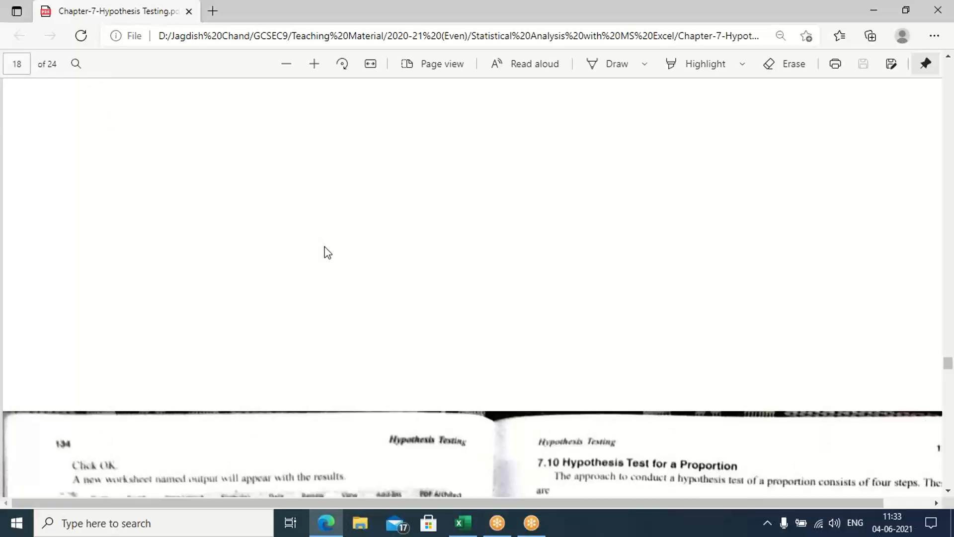
{"action": "scroll", "coordinate": [327, 253], "scroll_direction": "down", "scroll_amount": 10}
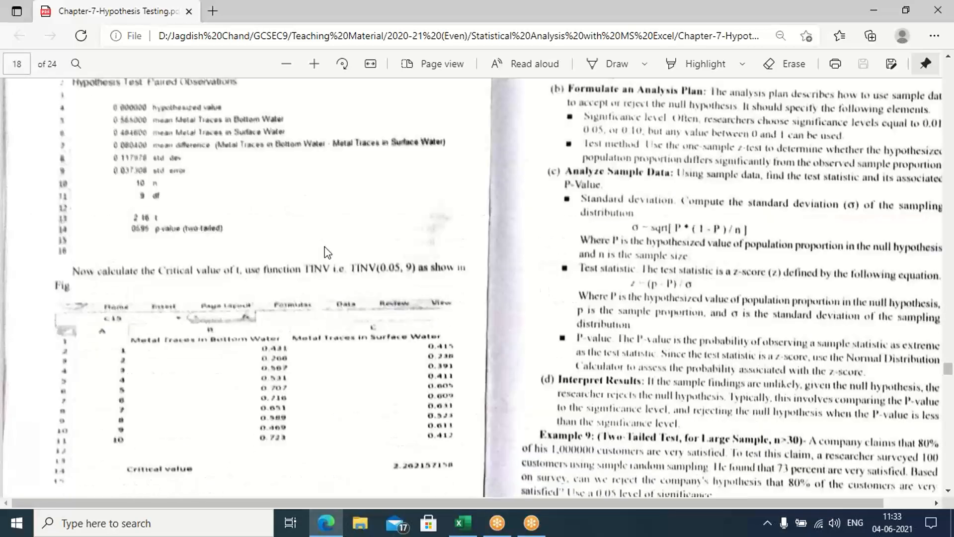
{"action": "scroll", "coordinate": [328, 252], "scroll_direction": "up", "scroll_amount": 1}
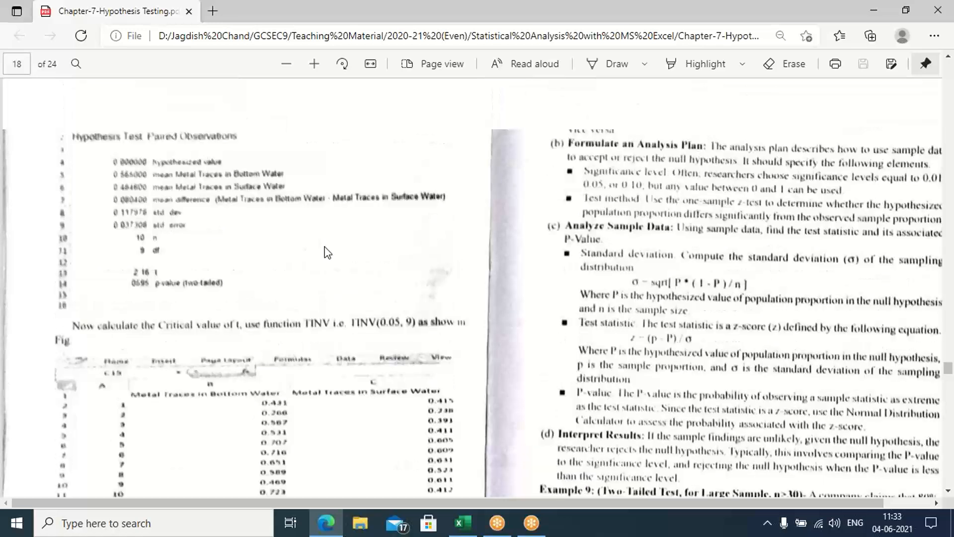
{"action": "scroll", "coordinate": [328, 253], "scroll_direction": "up", "scroll_amount": 1}
{"action": "scroll", "coordinate": [327, 253], "scroll_direction": "down", "scroll_amount": 4}
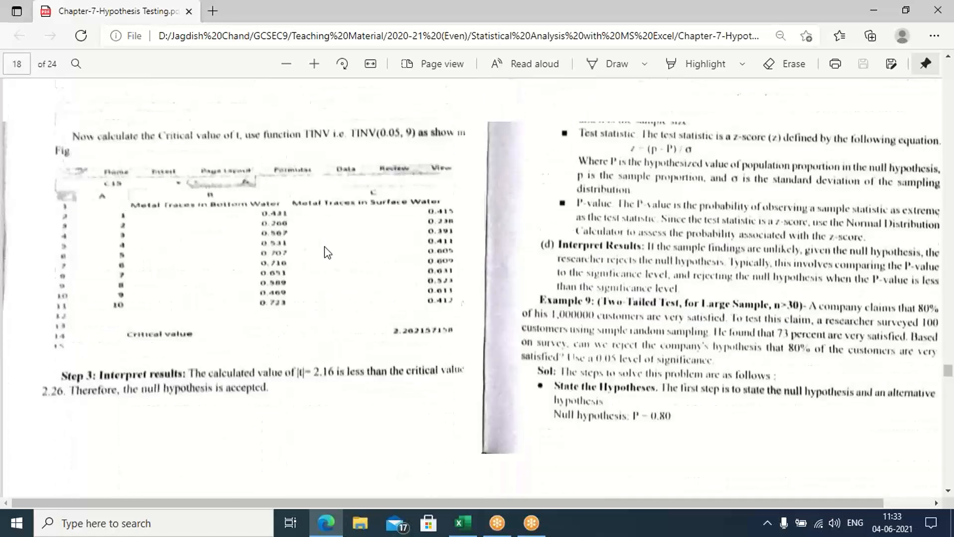
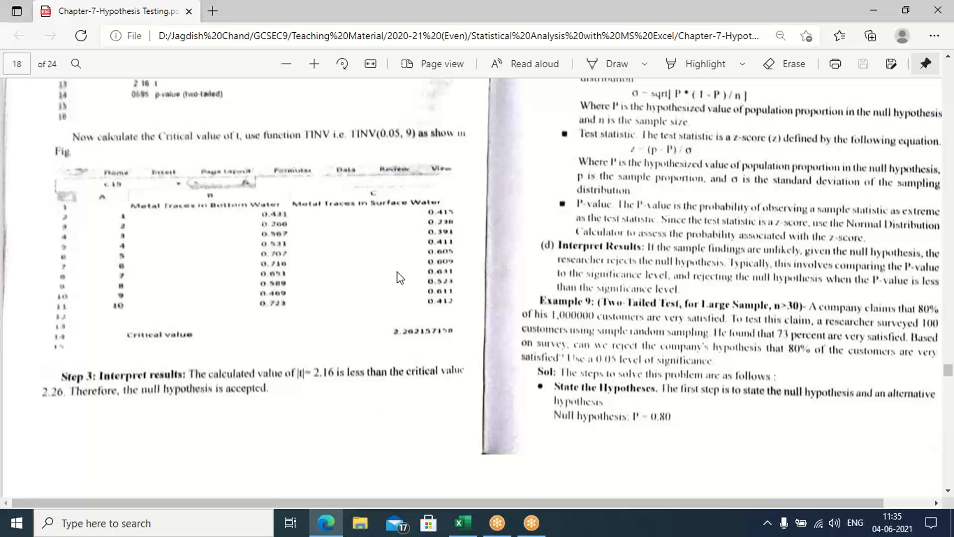
{"action": "scroll", "coordinate": [401, 278], "scroll_direction": "up", "scroll_amount": 5}
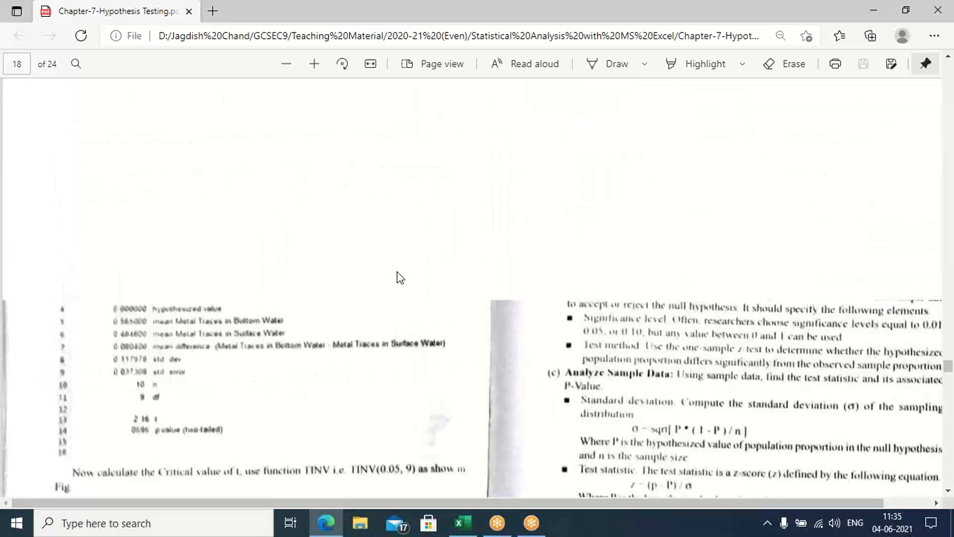
{"action": "scroll", "coordinate": [401, 278], "scroll_direction": "up", "scroll_amount": 1}
{"action": "scroll", "coordinate": [401, 278], "scroll_direction": "down", "scroll_amount": 2}
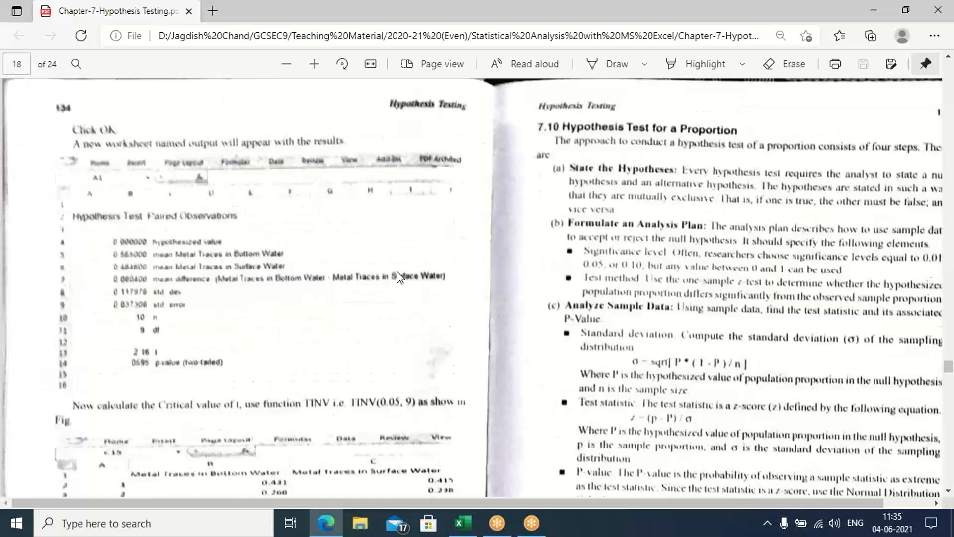